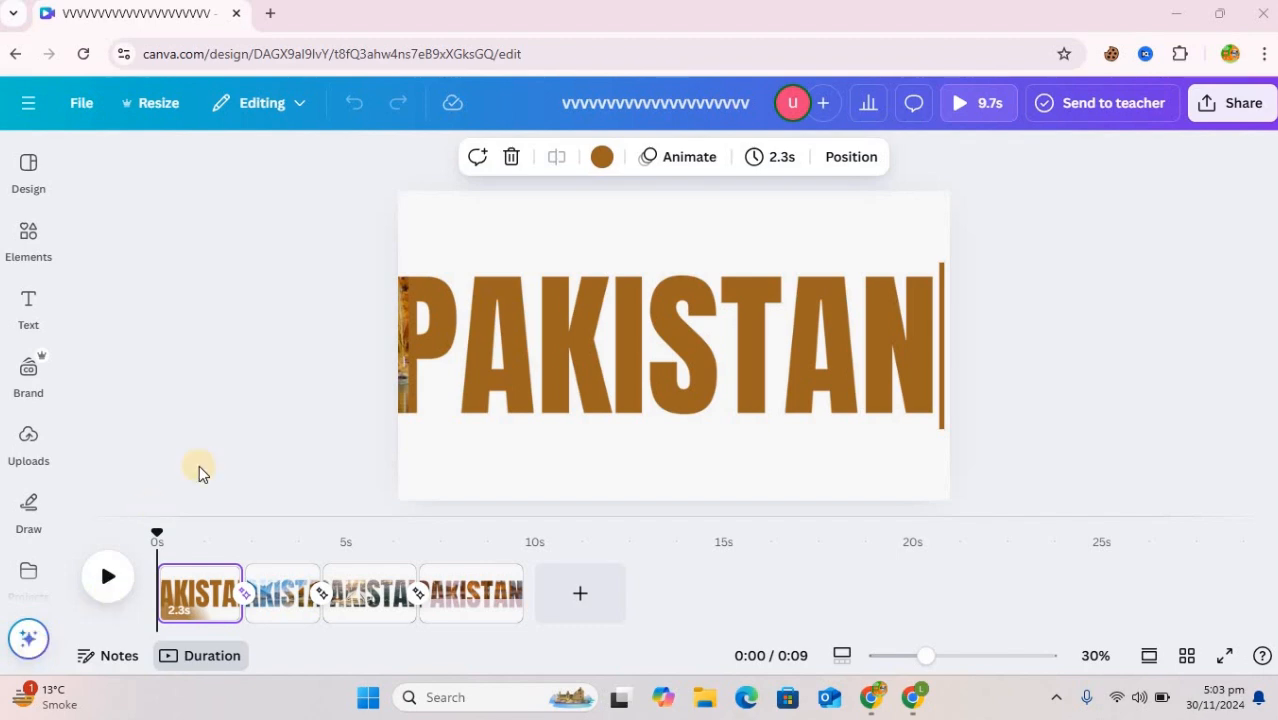
Leave the open design for the home page and create a new blank Video (1080p) design
{"action": "left_click", "coordinate": [25, 110]}
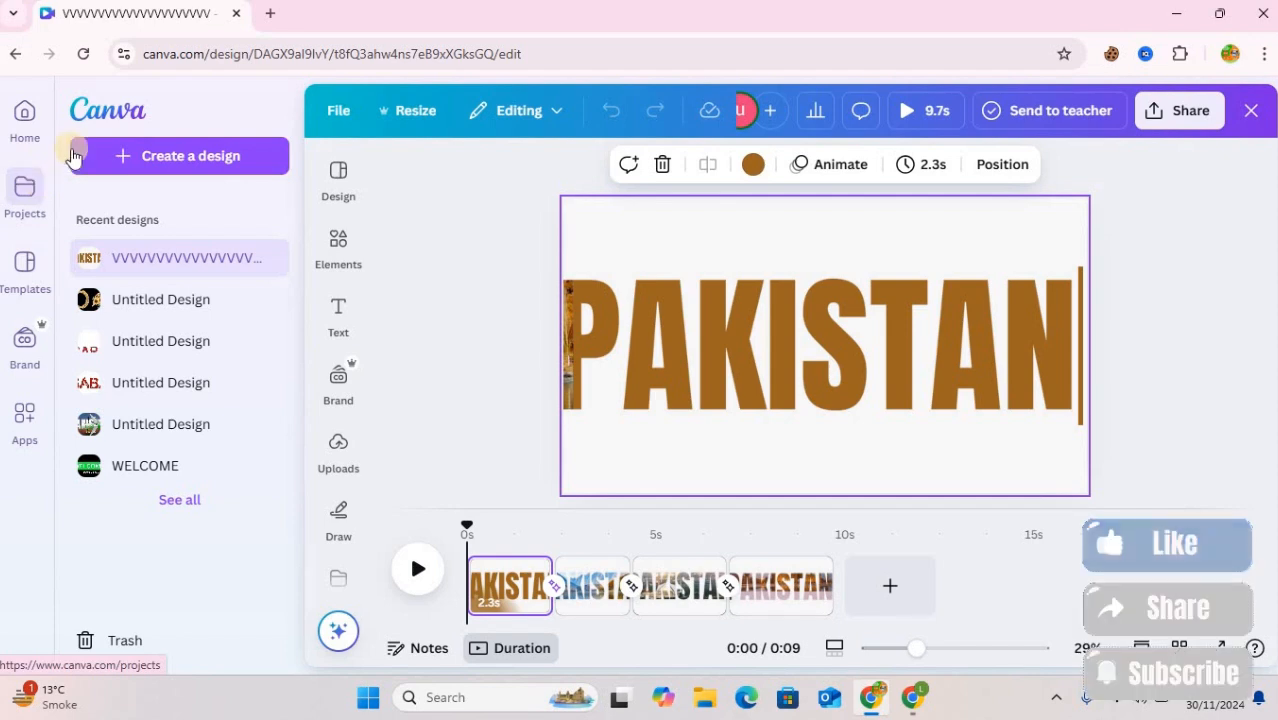
{"action": "left_click", "coordinate": [122, 114]}
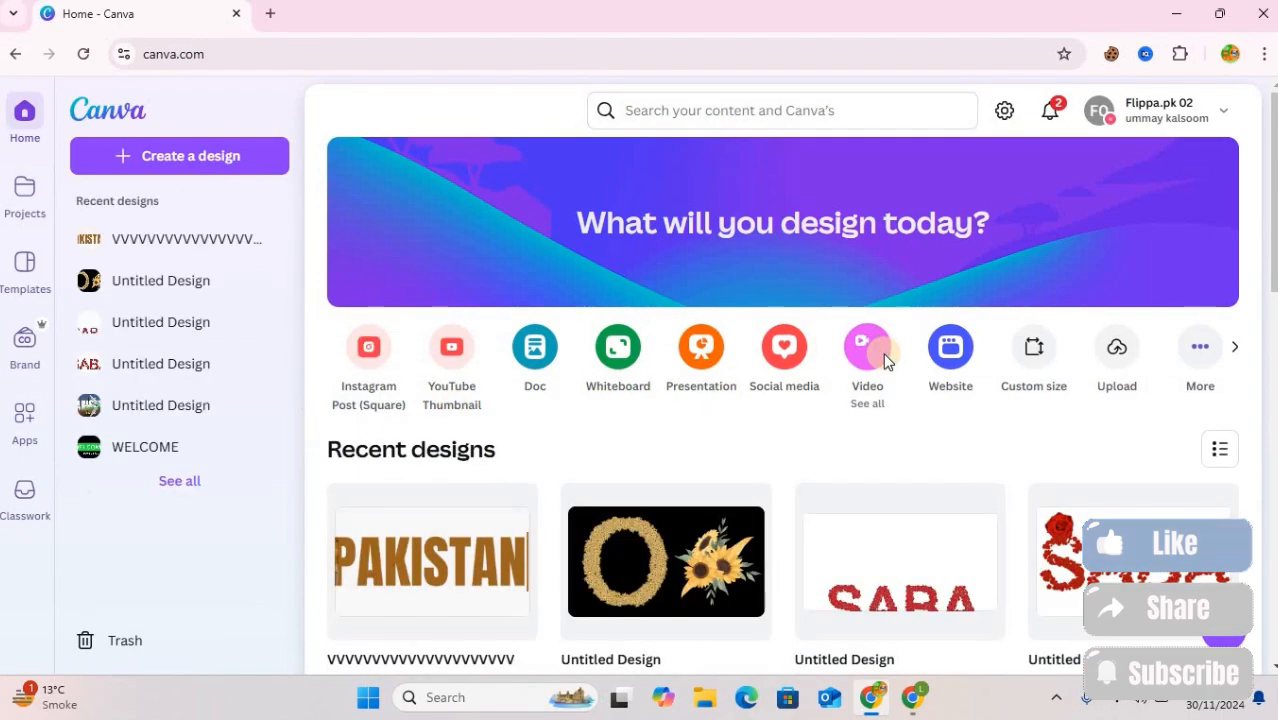
{"action": "left_click", "coordinate": [882, 355]}
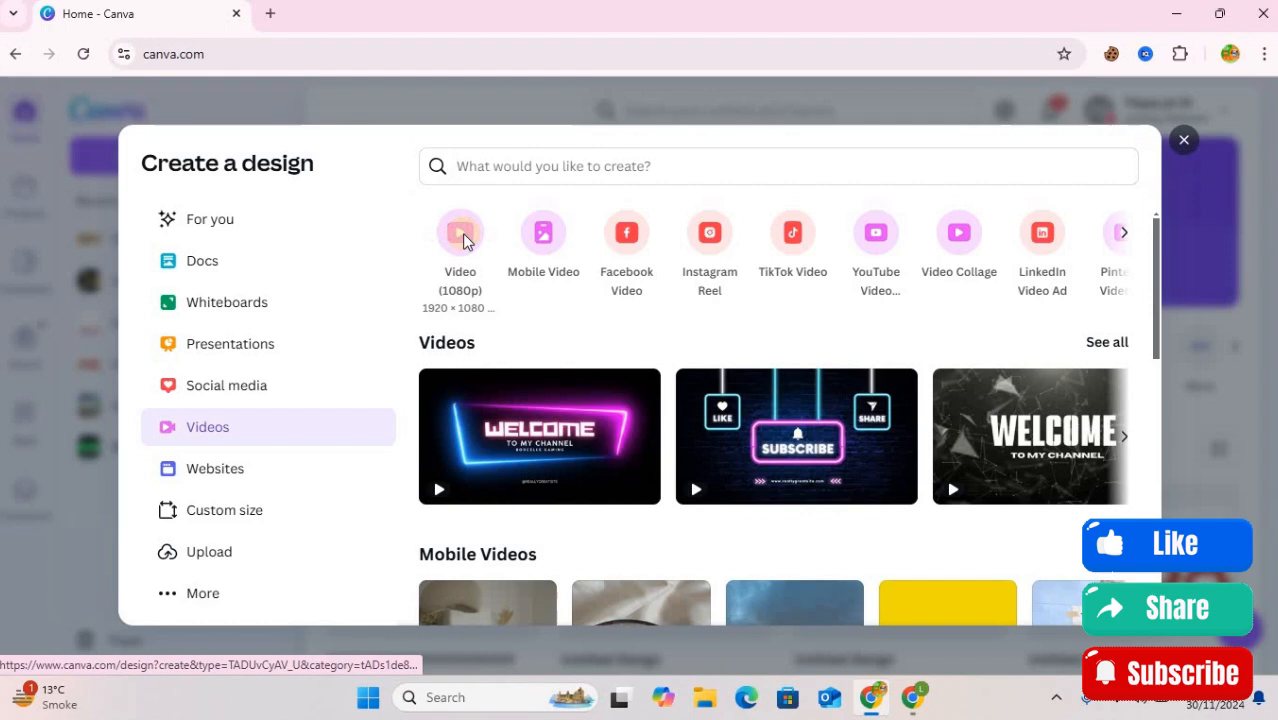
{"action": "left_click", "coordinate": [462, 233]}
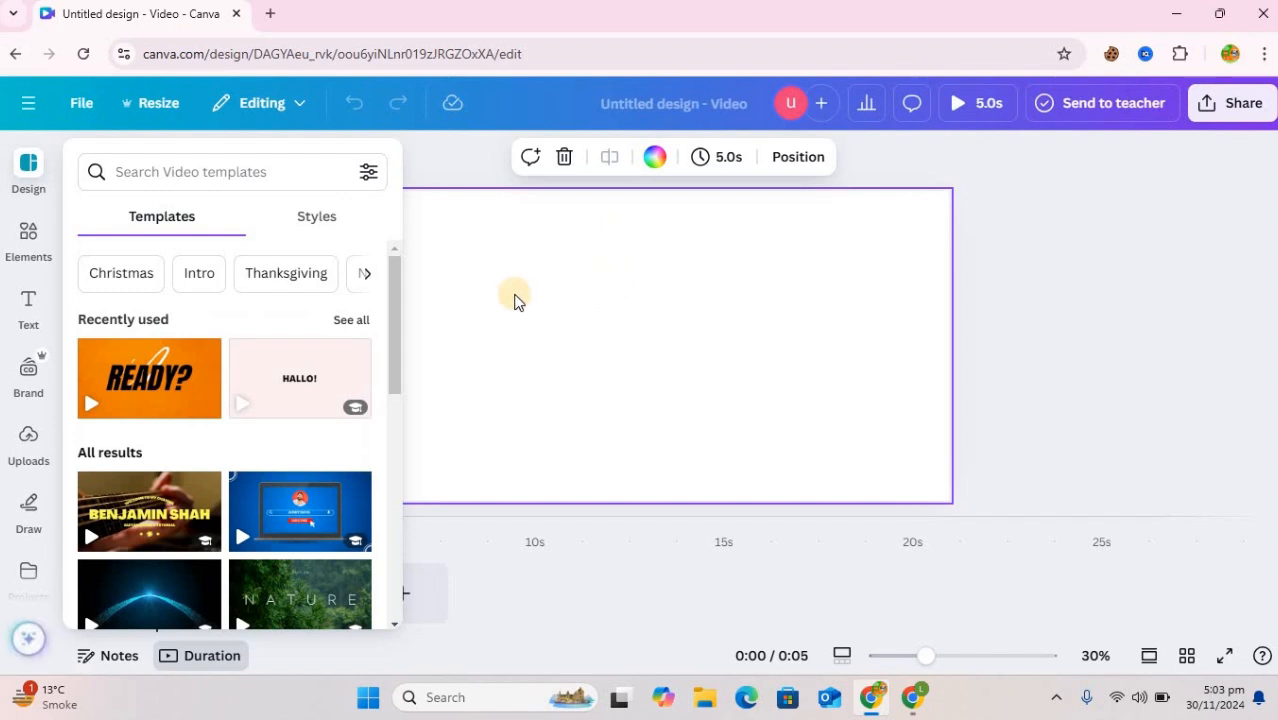
Add a square shape, stretch it into a rectangle covering the page except for a narrow margin, and colour it black
{"action": "left_click", "coordinate": [24, 238]}
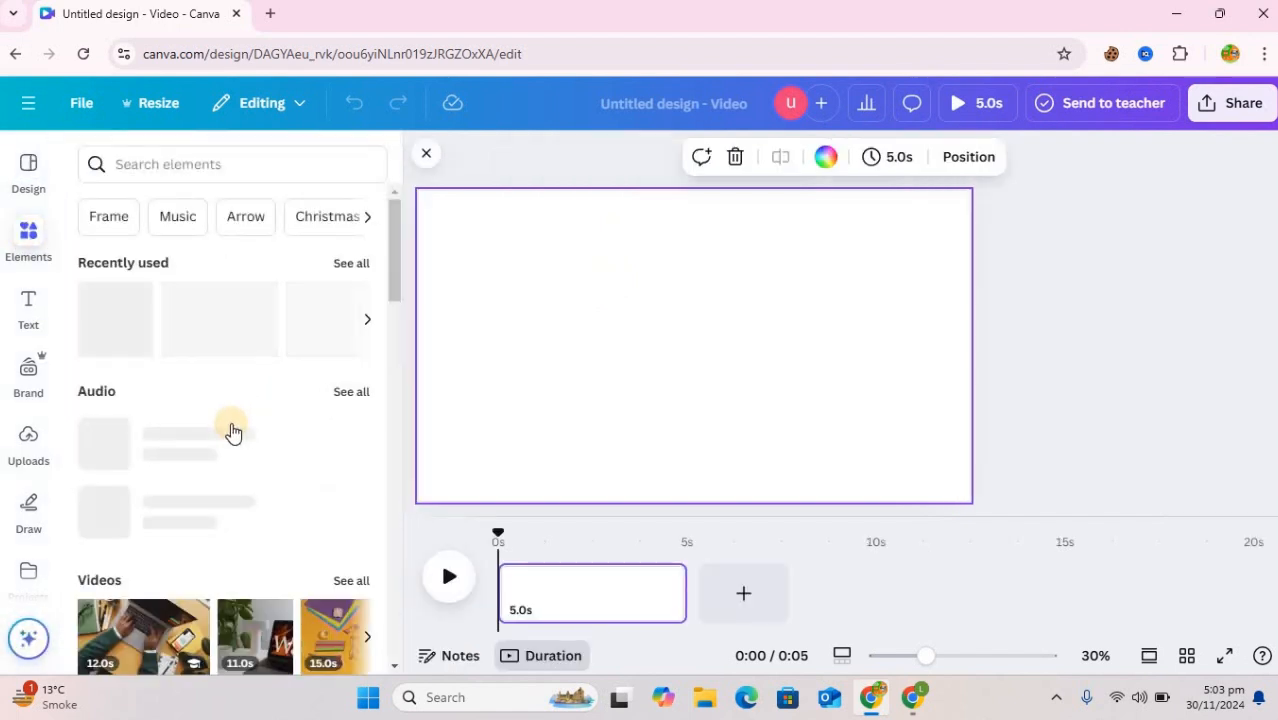
{"action": "left_click", "coordinate": [118, 335]}
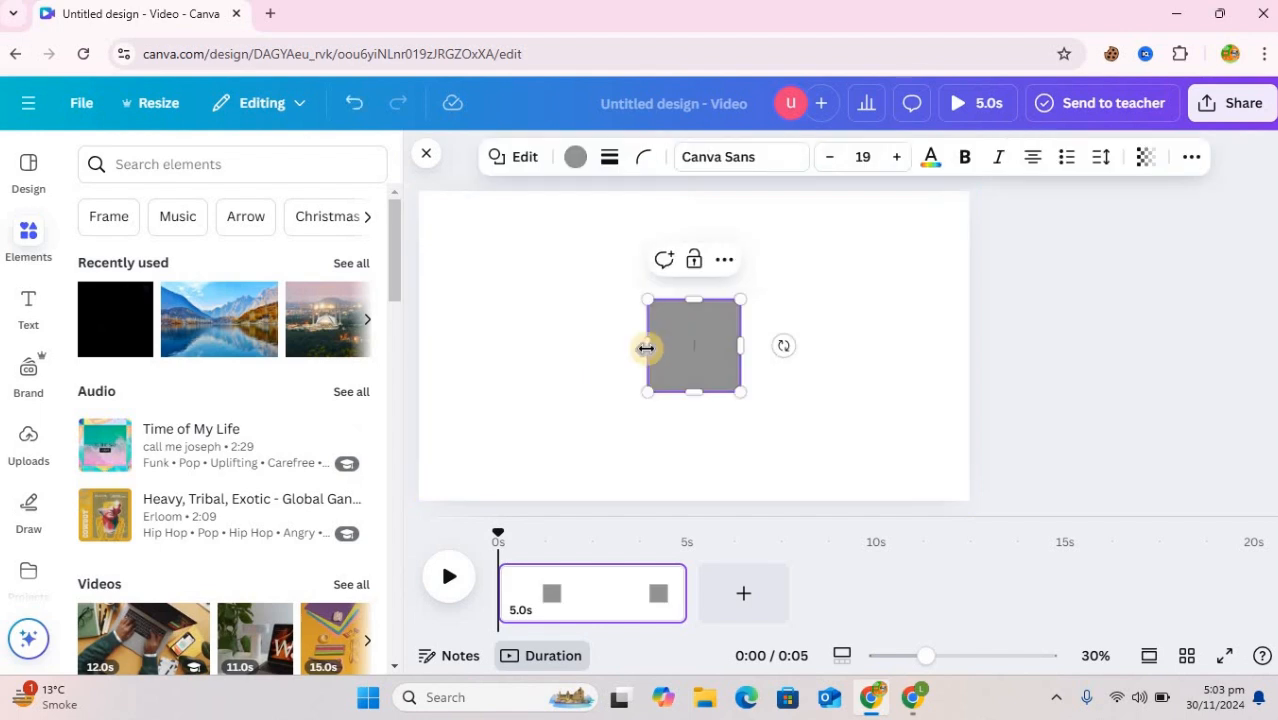
{"action": "left_click_drag", "start_coordinate": [537, 342], "coordinate": [449, 345]}
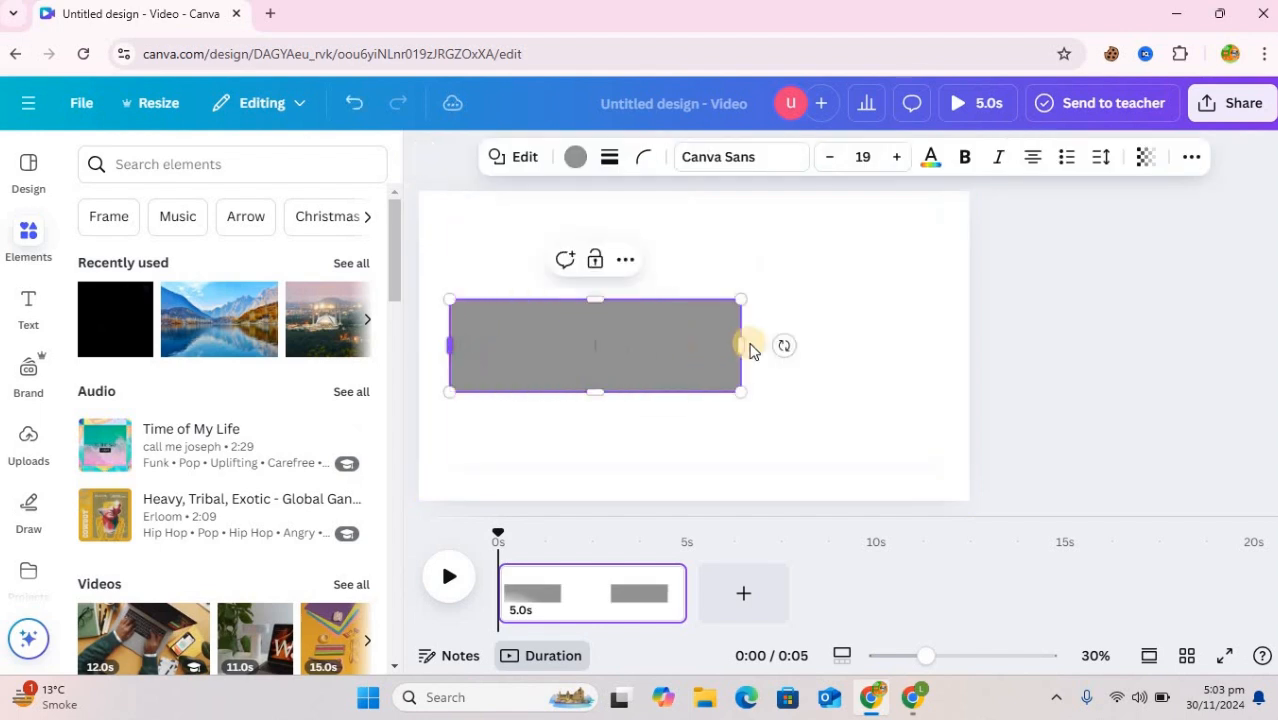
{"action": "left_click_drag", "start_coordinate": [743, 345], "coordinate": [887, 313]}
{"action": "left_click_drag", "start_coordinate": [966, 322], "coordinate": [945, 330]}
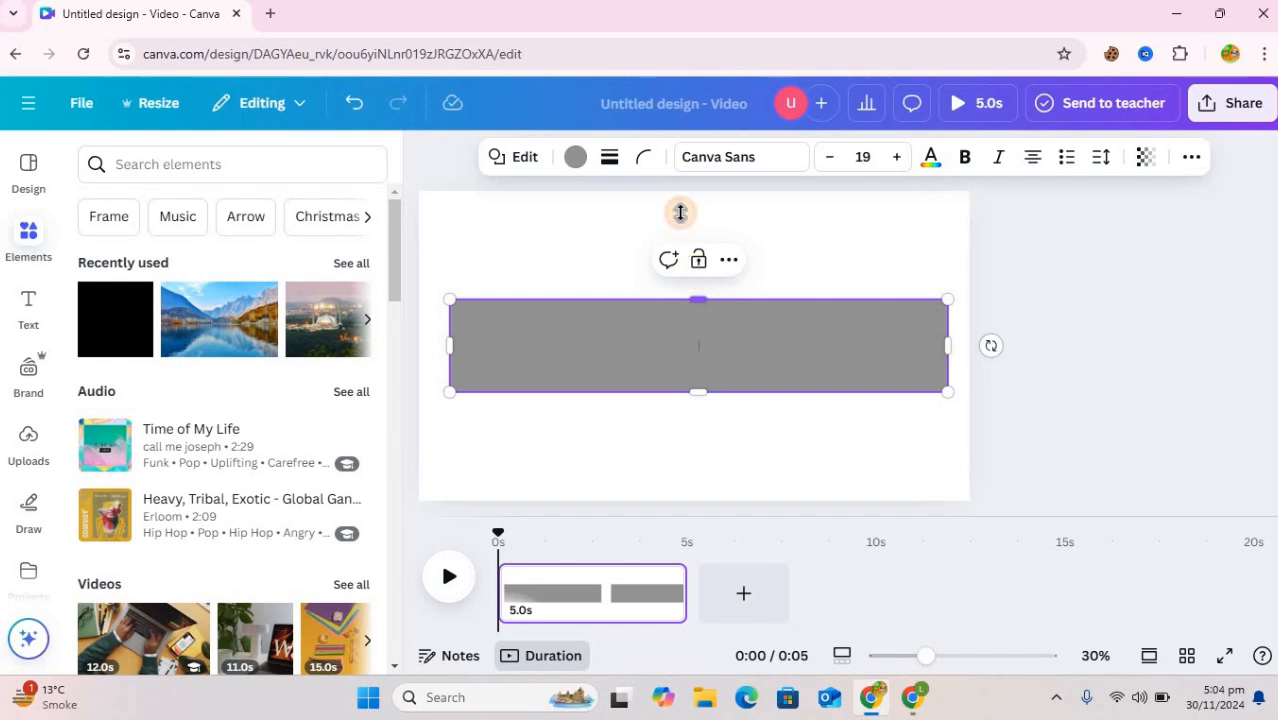
{"action": "left_click_drag", "start_coordinate": [680, 212], "coordinate": [682, 207]}
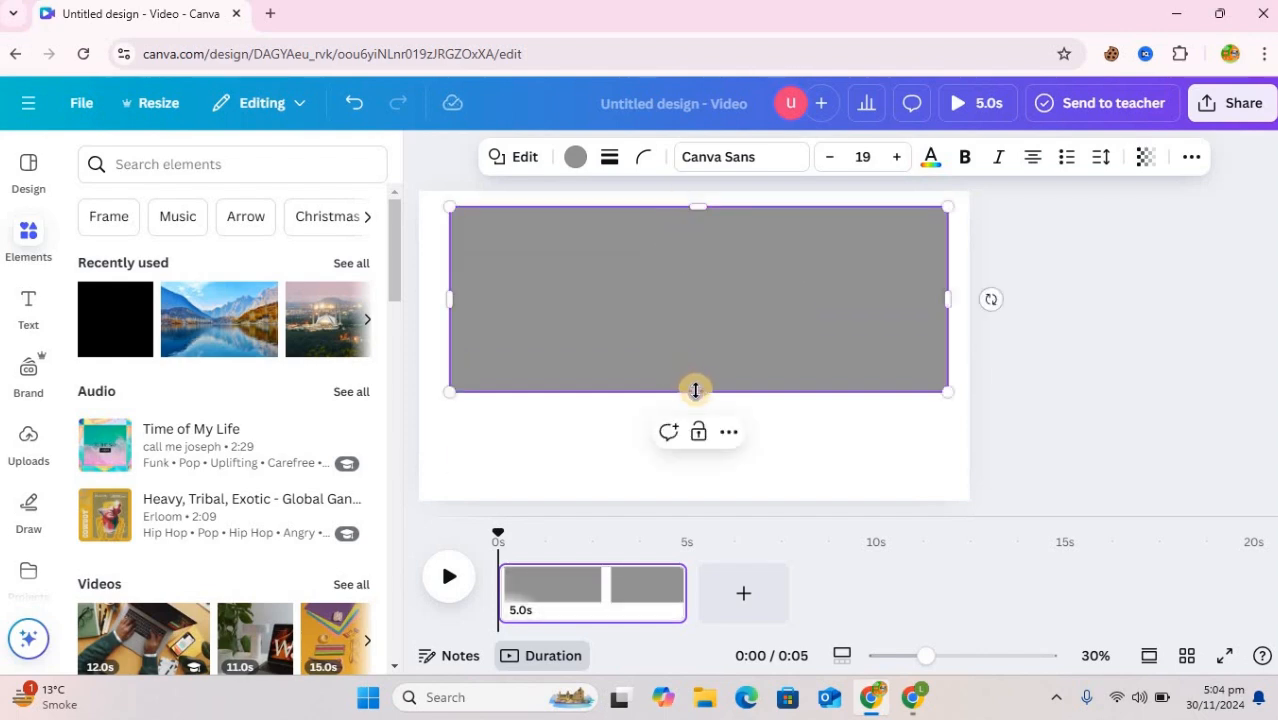
{"action": "left_click_drag", "start_coordinate": [705, 456], "coordinate": [705, 470]}
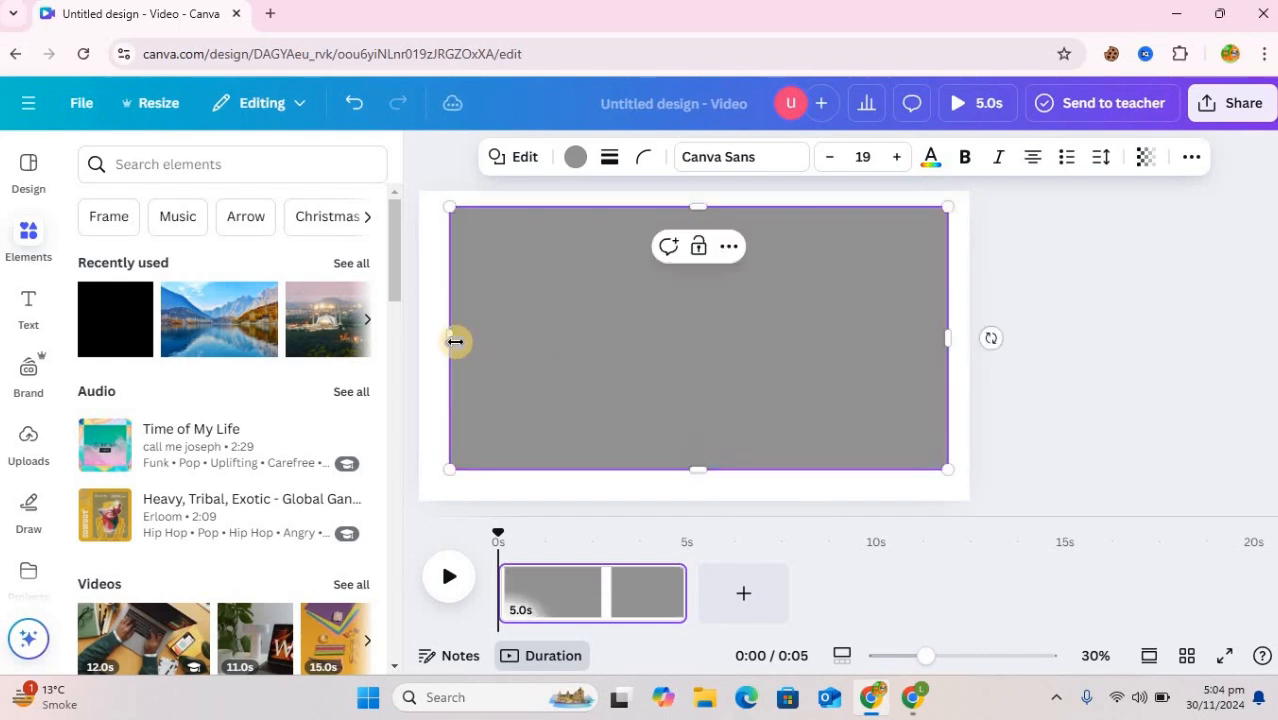
{"action": "left_click_drag", "start_coordinate": [443, 341], "coordinate": [436, 337]}
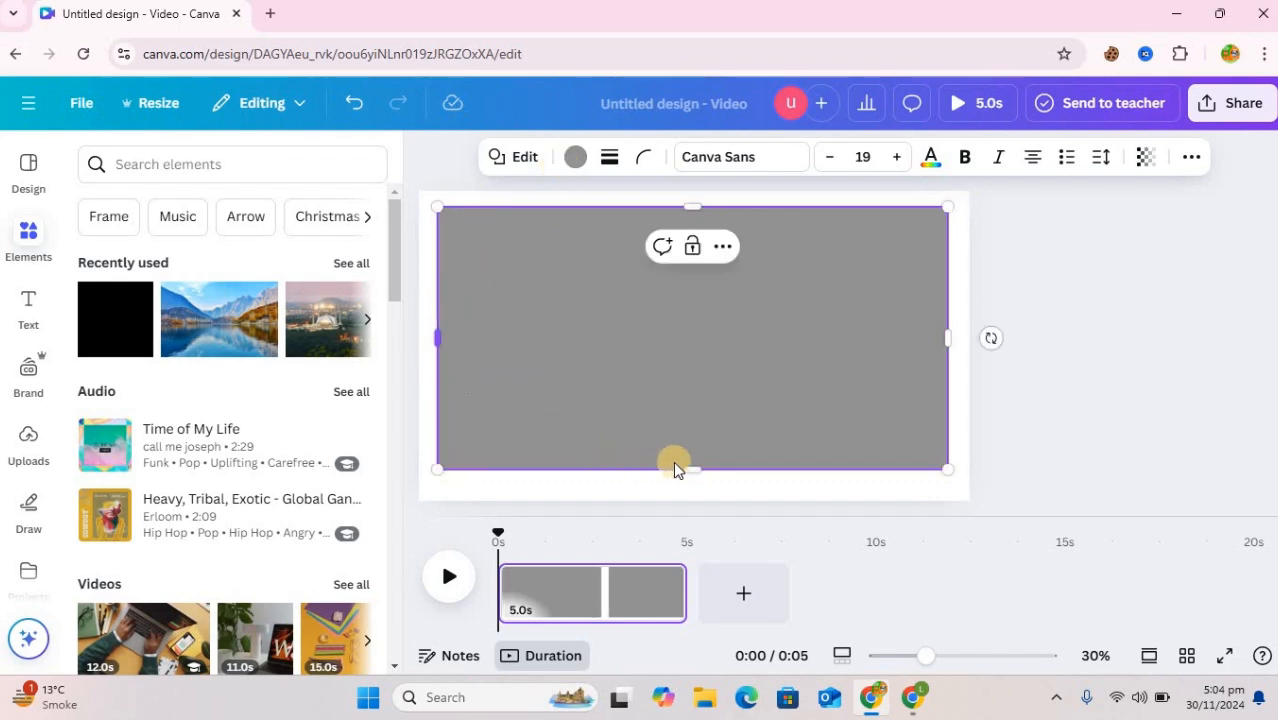
{"action": "left_click_drag", "start_coordinate": [691, 473], "coordinate": [691, 478]}
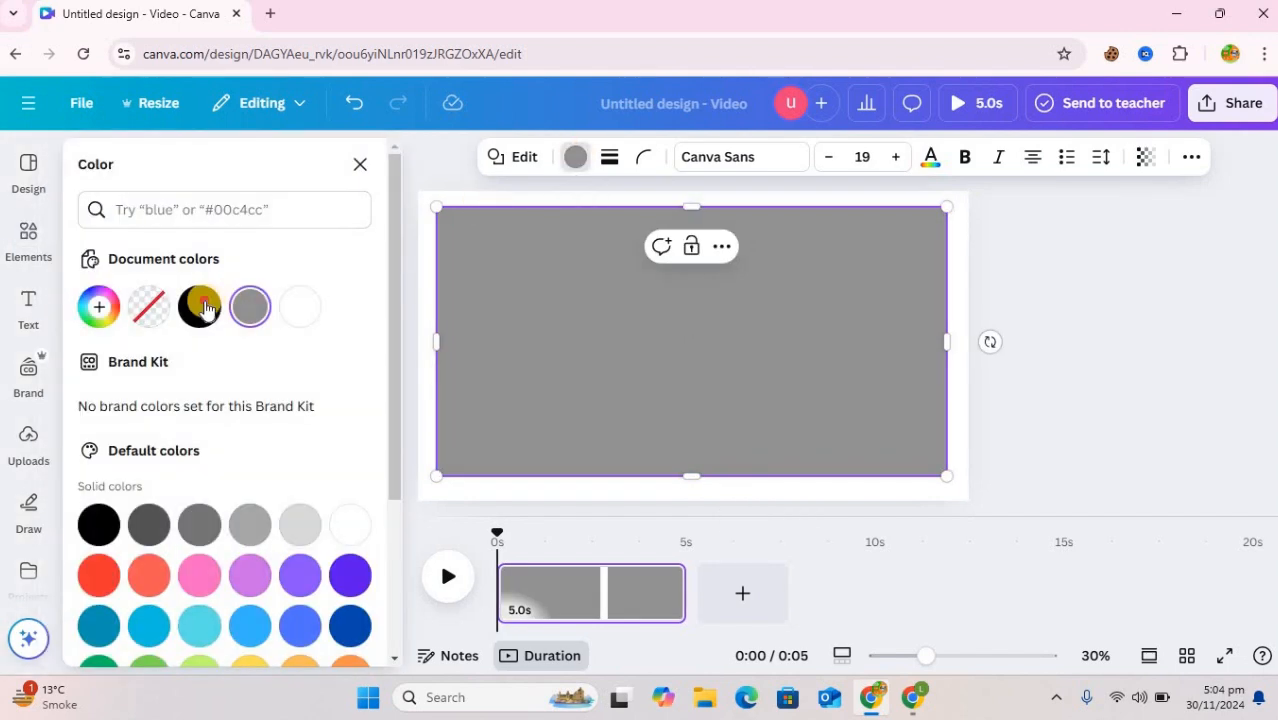
{"action": "left_click", "coordinate": [199, 306]}
Add a heading reading "PAKISTAN" over the black rectangle
{"action": "left_click", "coordinate": [22, 305]}
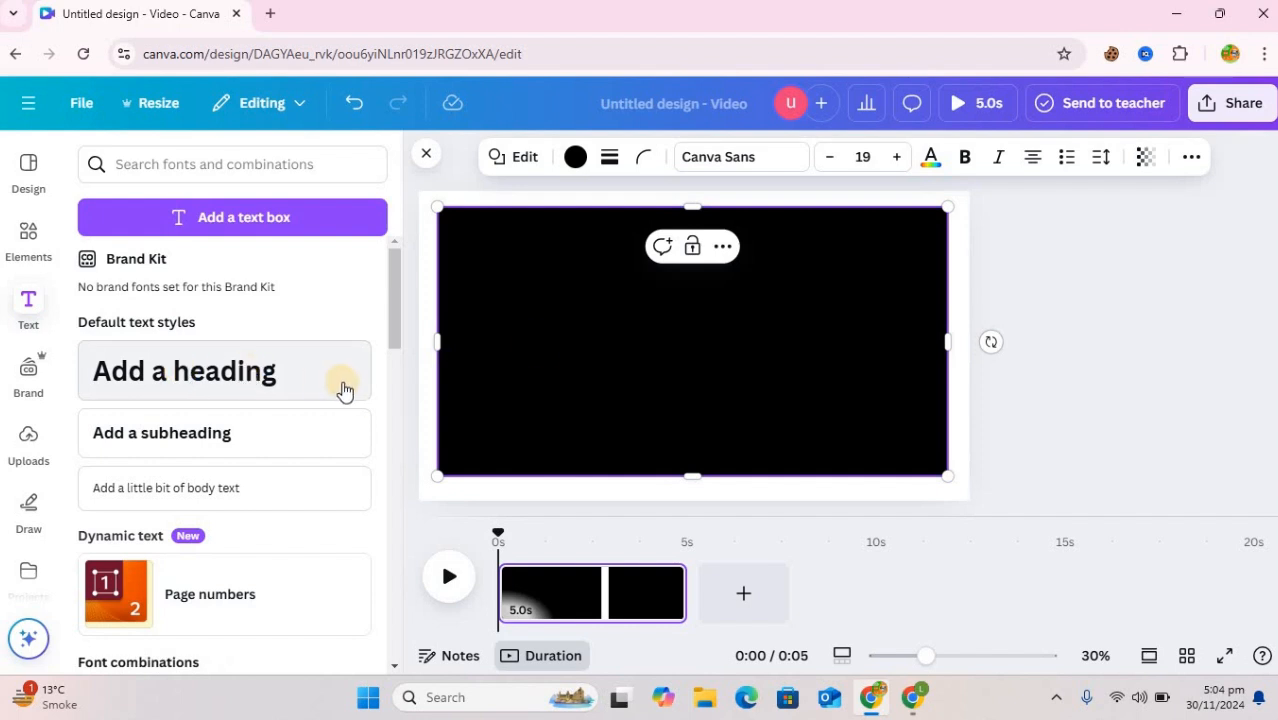
{"action": "left_click", "coordinate": [222, 383]}
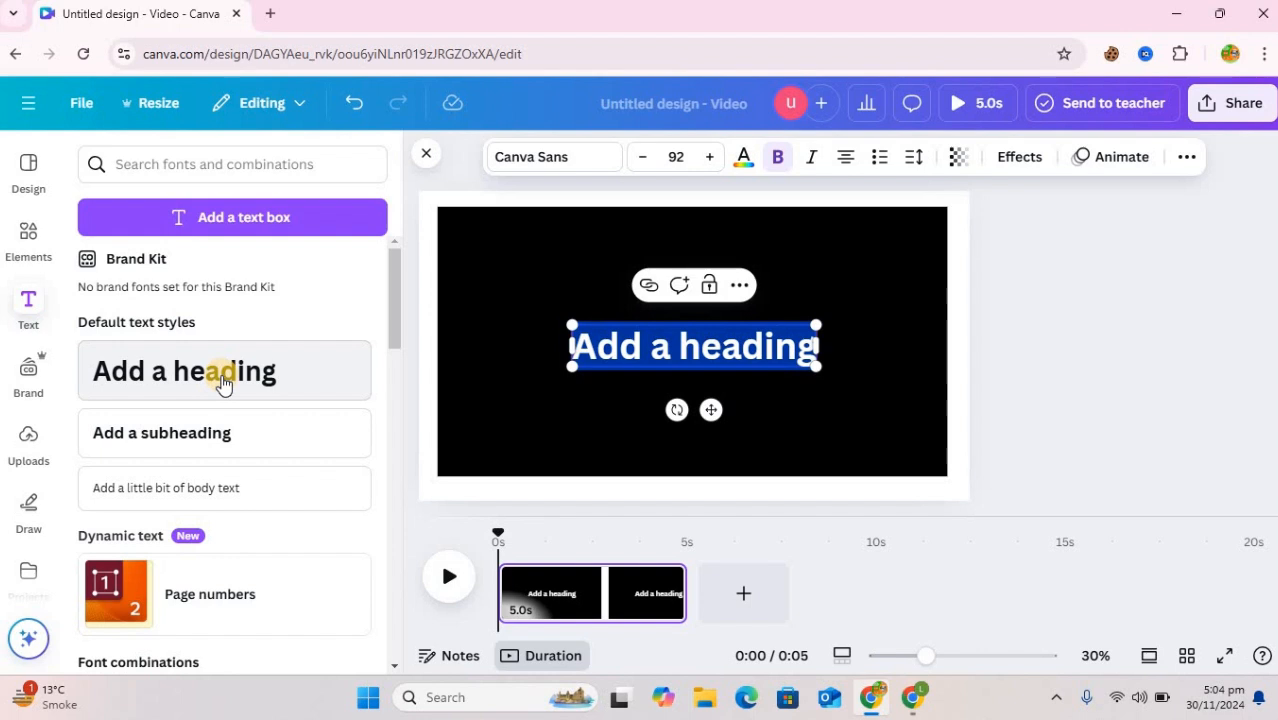
{"action": "type", "text": "PK"}
{"action": "key", "text": "BackSpace"}
{"action": "type", "text": "A"}
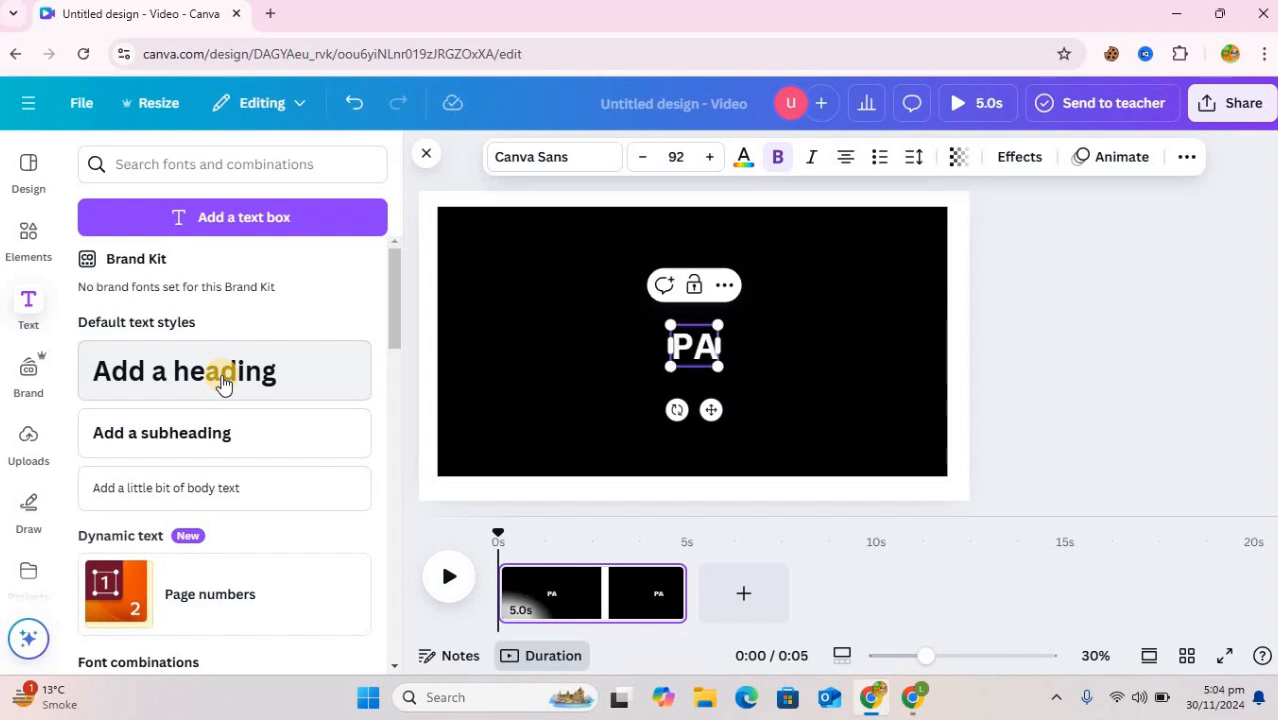
{"action": "type", "text": "KIST     AN"}
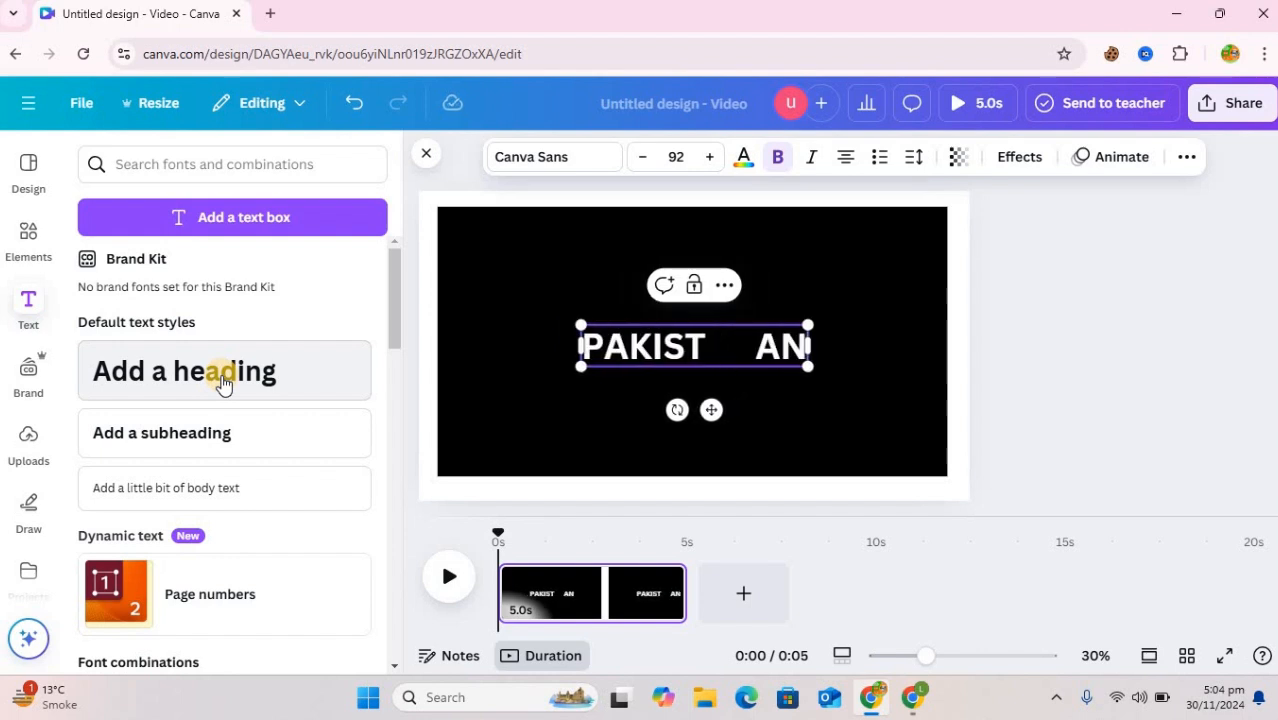
{"action": "key", "text": "BackSpace"}
{"action": "key", "text": "BackSpace"}
{"action": "key", "text": "BackSpace"}
{"action": "key", "text": "BackSpace"}
{"action": "key", "text": "BackSpace"}
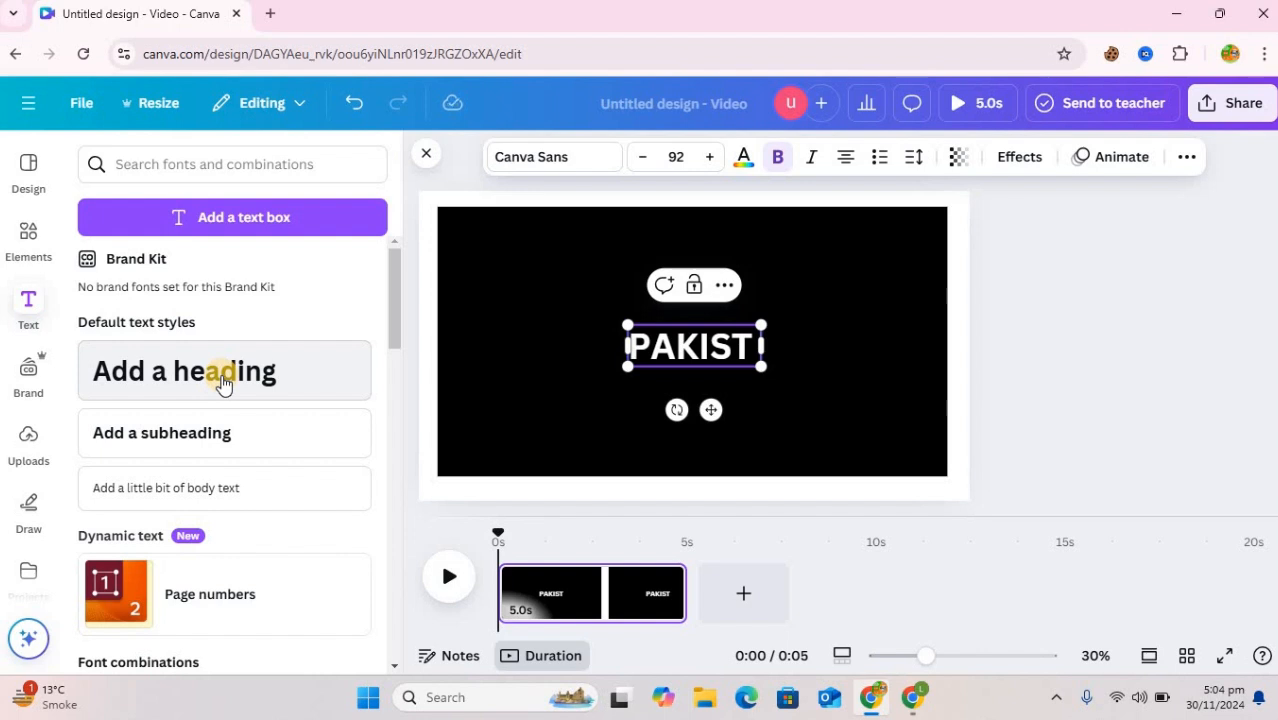
{"action": "key", "text": "BackSpace"}
{"action": "type", "text": "AN"}
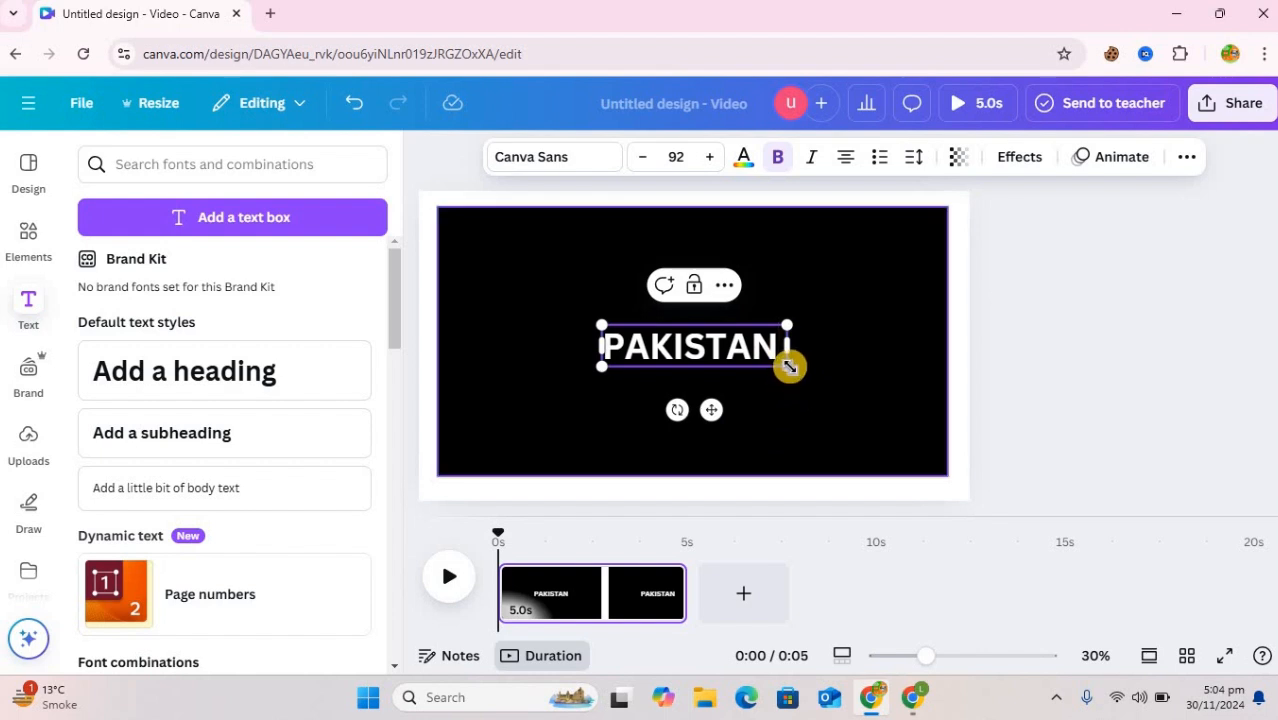
Enlarge the PAKISTAN heading to about size 237 and change its font to Anton
{"action": "left_click_drag", "start_coordinate": [790, 365], "coordinate": [955, 450]}
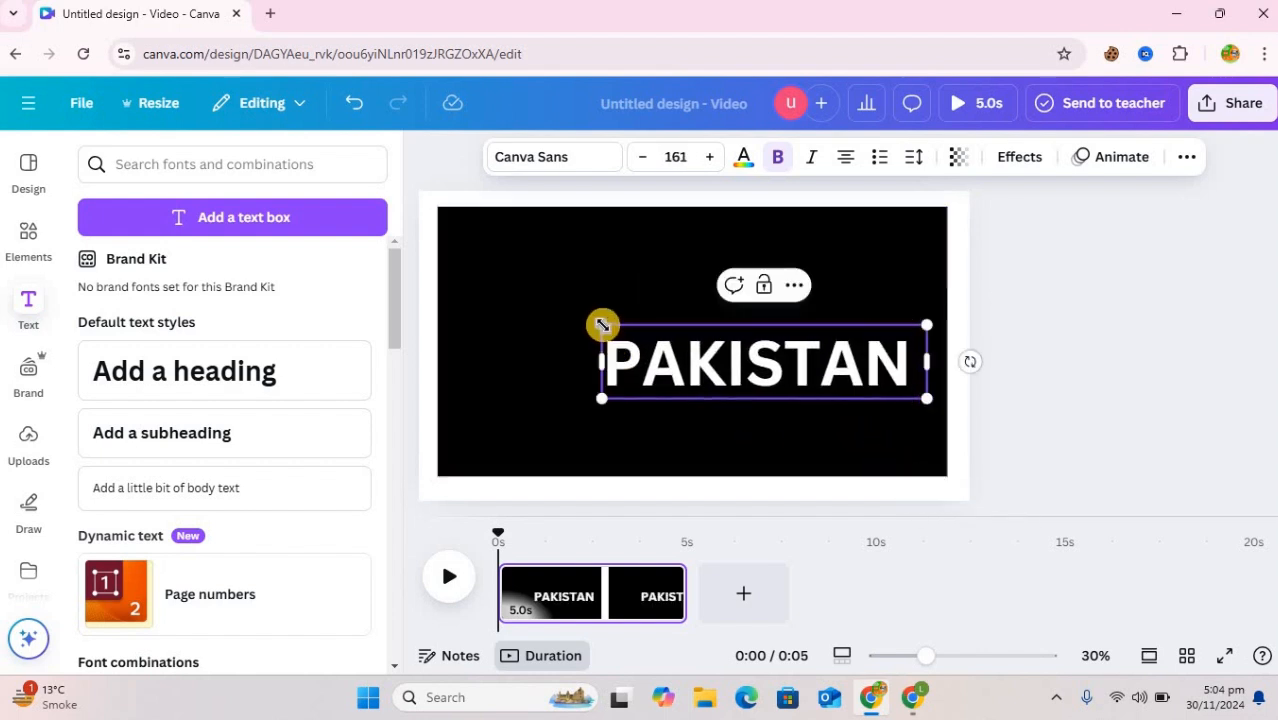
{"action": "left_click_drag", "start_coordinate": [599, 322], "coordinate": [447, 258]}
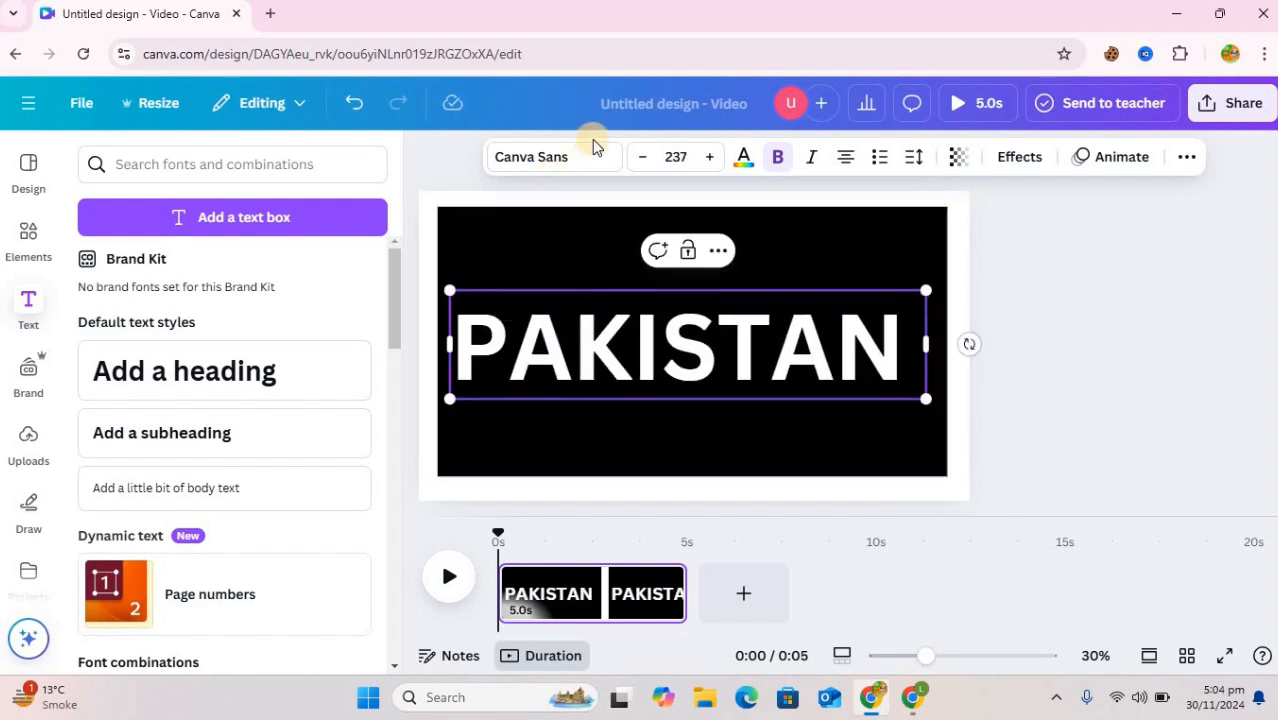
{"action": "left_click", "coordinate": [584, 168]}
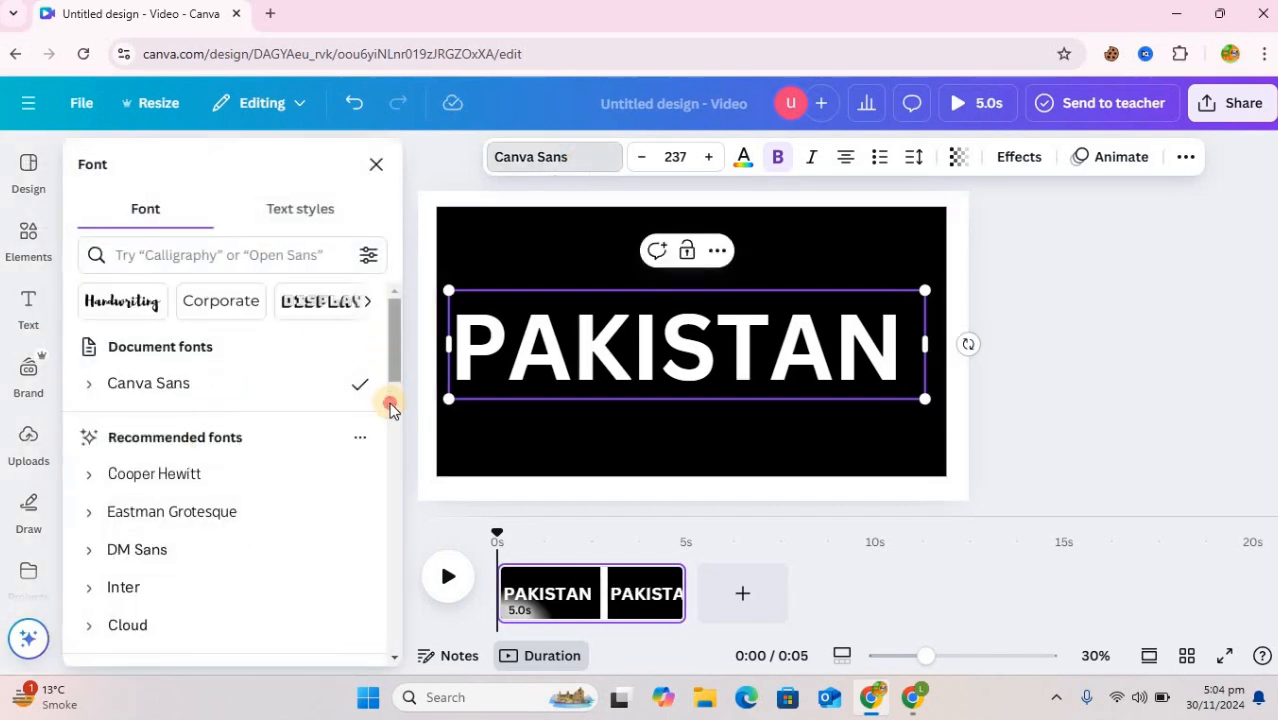
{"action": "scroll", "coordinate": [391, 410], "scroll_direction": "down", "scroll_amount": 4}
{"action": "left_click", "coordinate": [165, 380]}
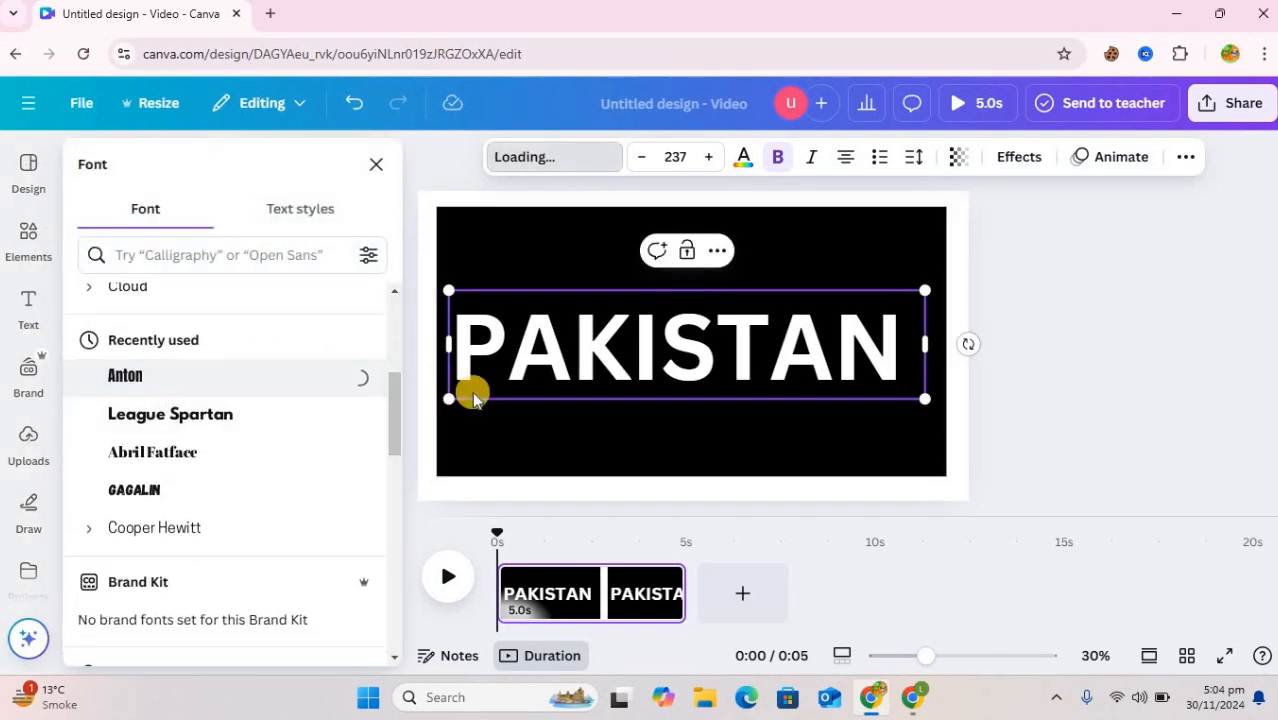
Enlarge the PAKISTAN heading to about size 333 and centre it on the black rectangle
{"action": "left_click_drag", "start_coordinate": [514, 287], "coordinate": [437, 262]}
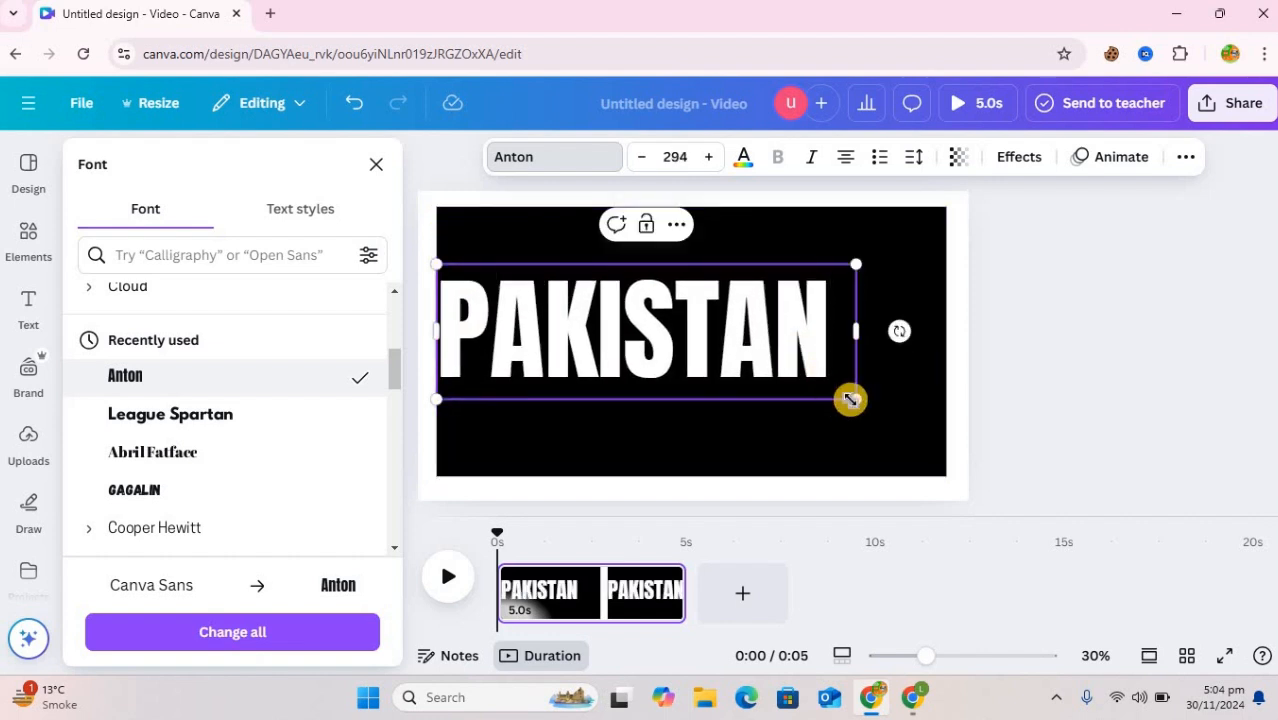
{"action": "left_click_drag", "start_coordinate": [865, 403], "coordinate": [820, 364]}
{"action": "left_click", "coordinate": [833, 448]}
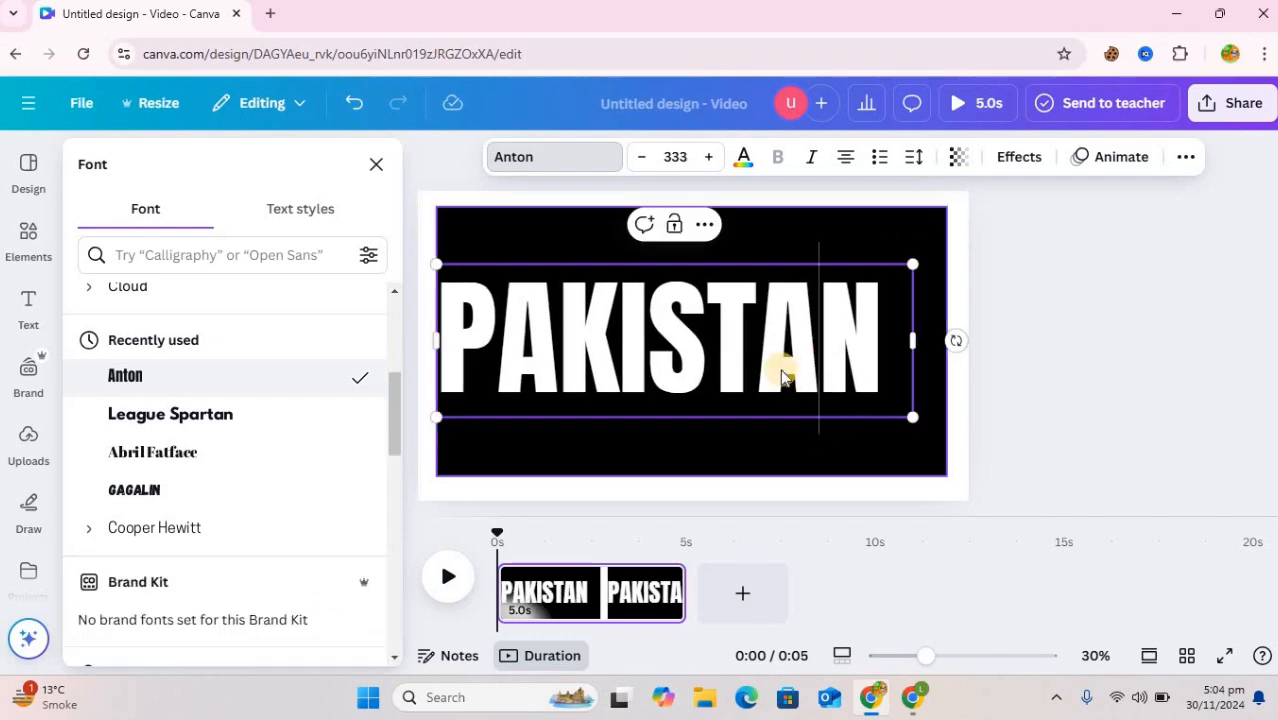
{"action": "left_click_drag", "start_coordinate": [727, 319], "coordinate": [747, 320]}
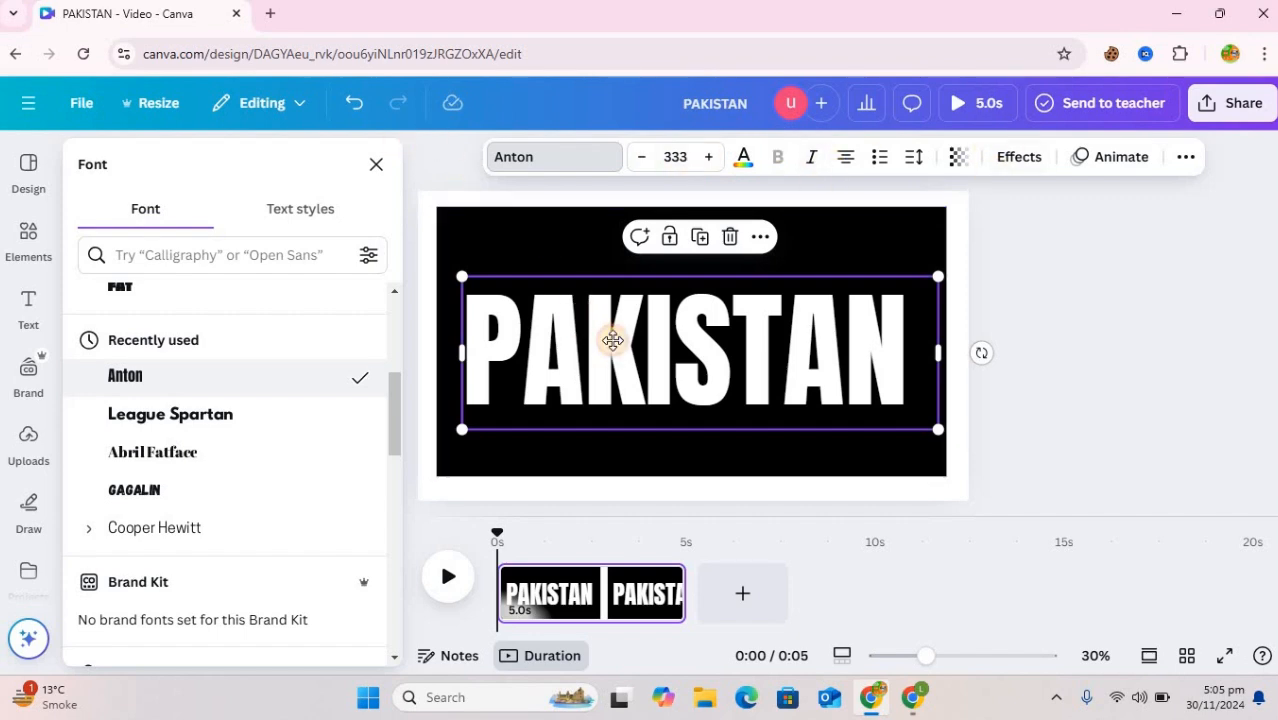
{"action": "left_click_drag", "start_coordinate": [608, 339], "coordinate": [601, 332]}
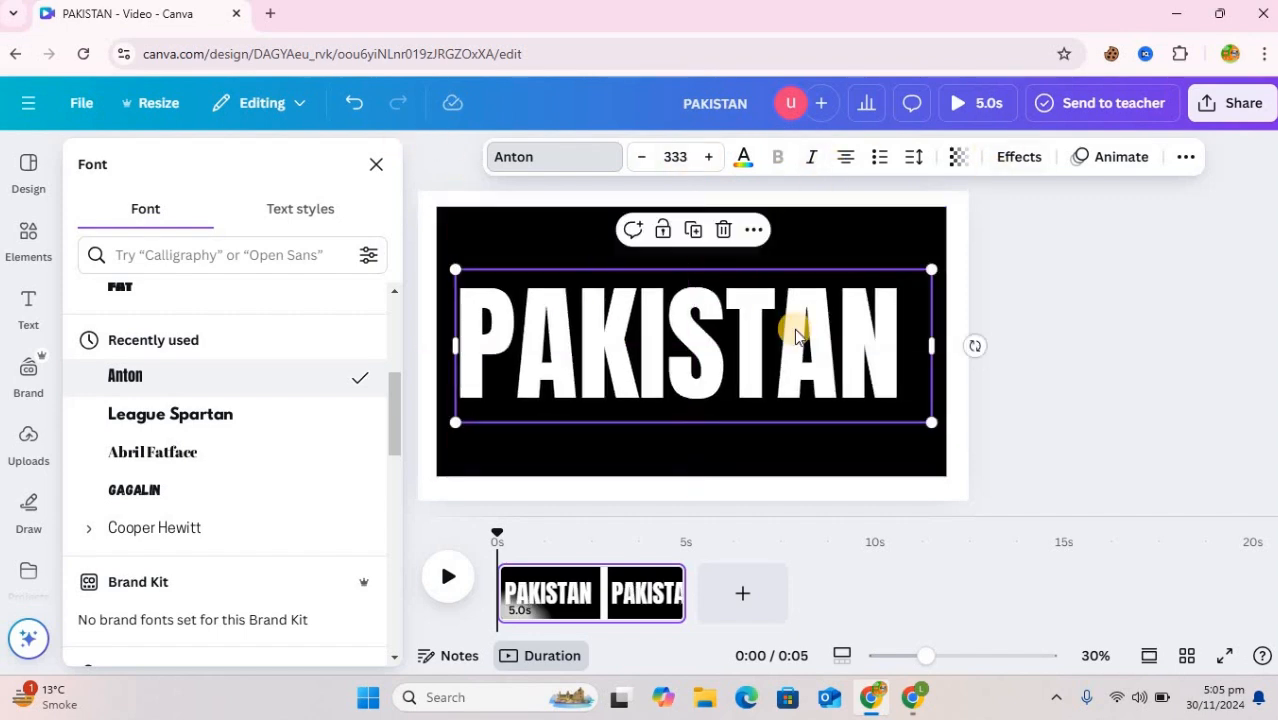
Apply the Shadow effect to the PAKISTAN heading with an offset of 20
{"action": "left_click", "coordinate": [1018, 160]}
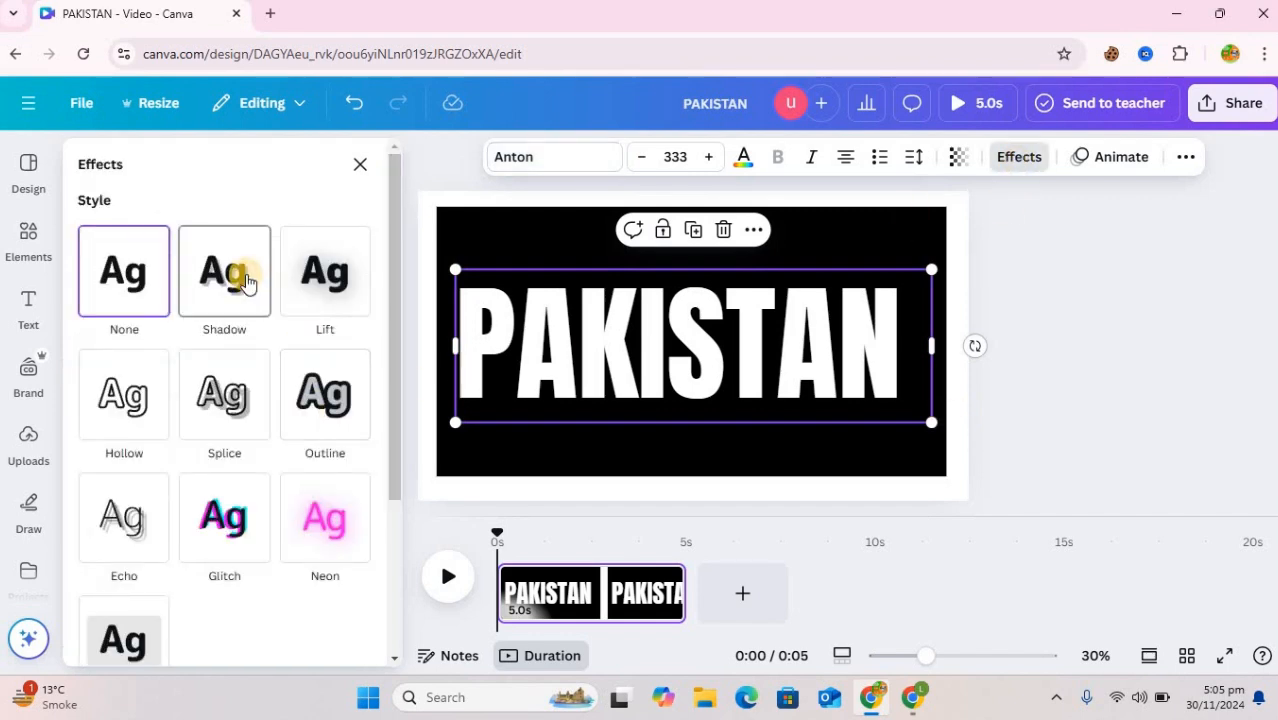
{"action": "left_click", "coordinate": [246, 283]}
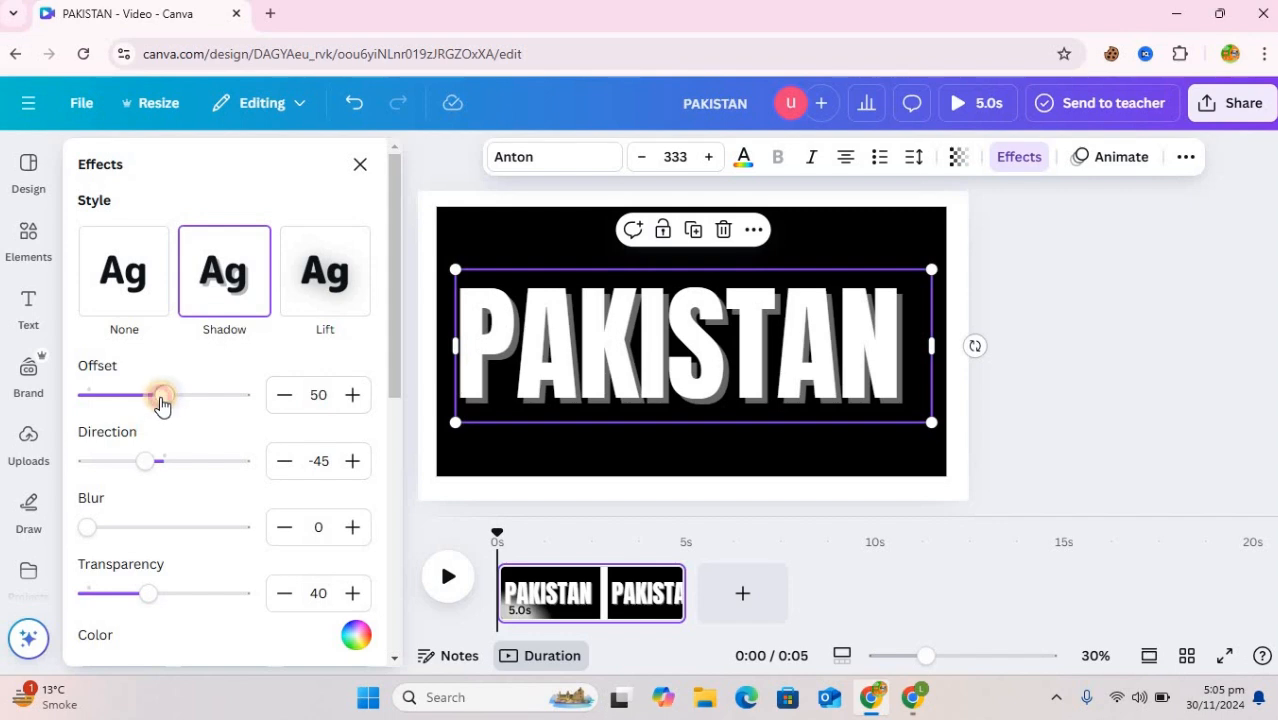
{"action": "left_click_drag", "start_coordinate": [143, 402], "coordinate": [120, 399]}
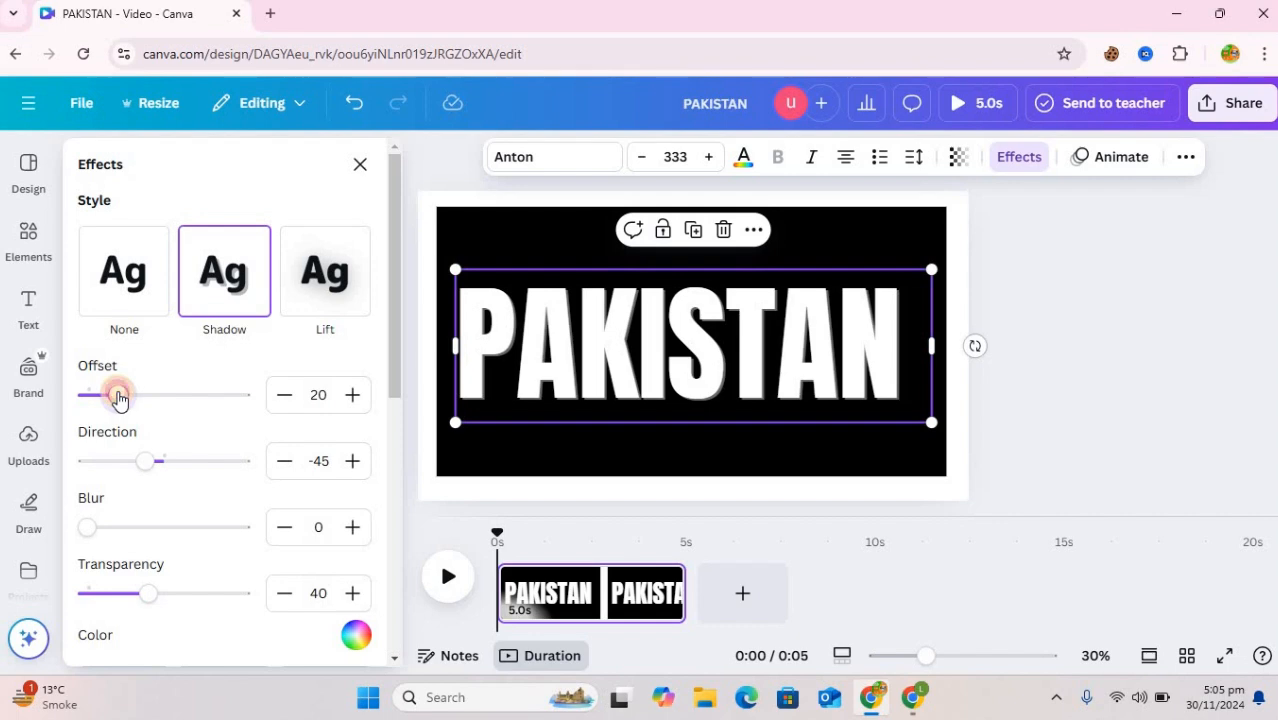
{"action": "left_click_drag", "start_coordinate": [390, 349], "coordinate": [1133, 316]}
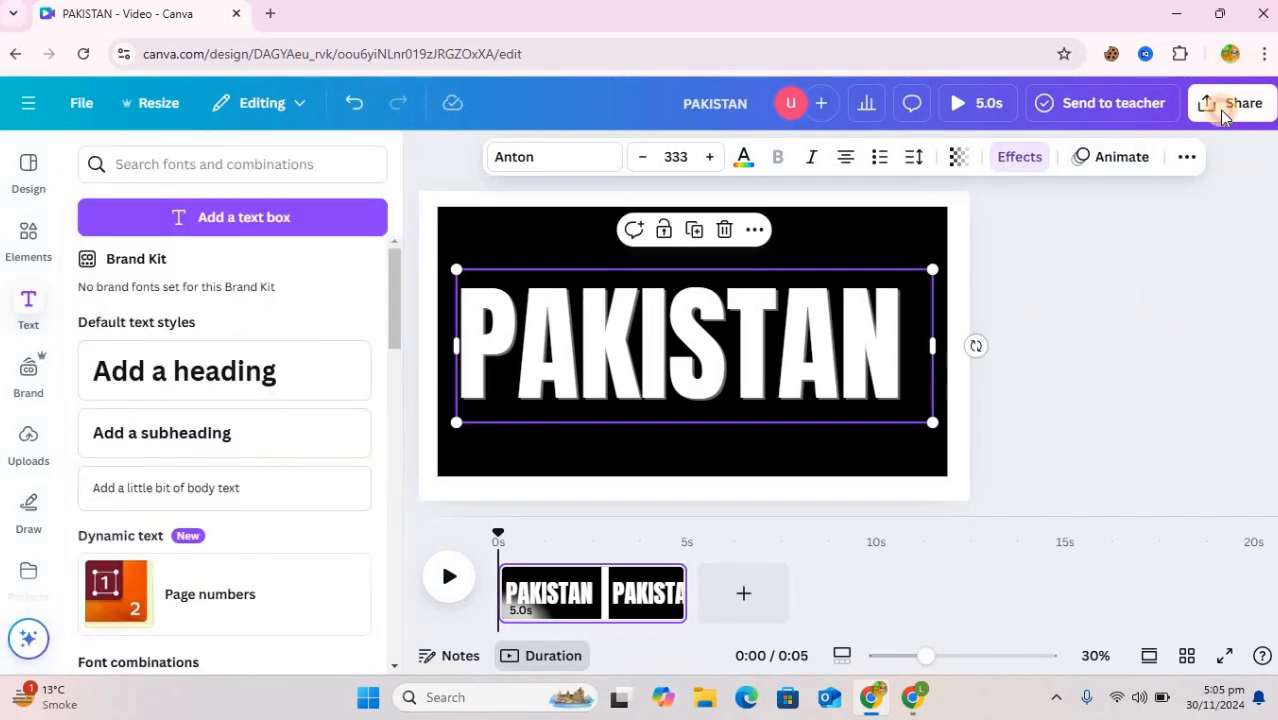
Download the design as a PNG at size multiplier 1.125
{"action": "left_click", "coordinate": [1222, 108]}
{"action": "left_click", "coordinate": [941, 488]}
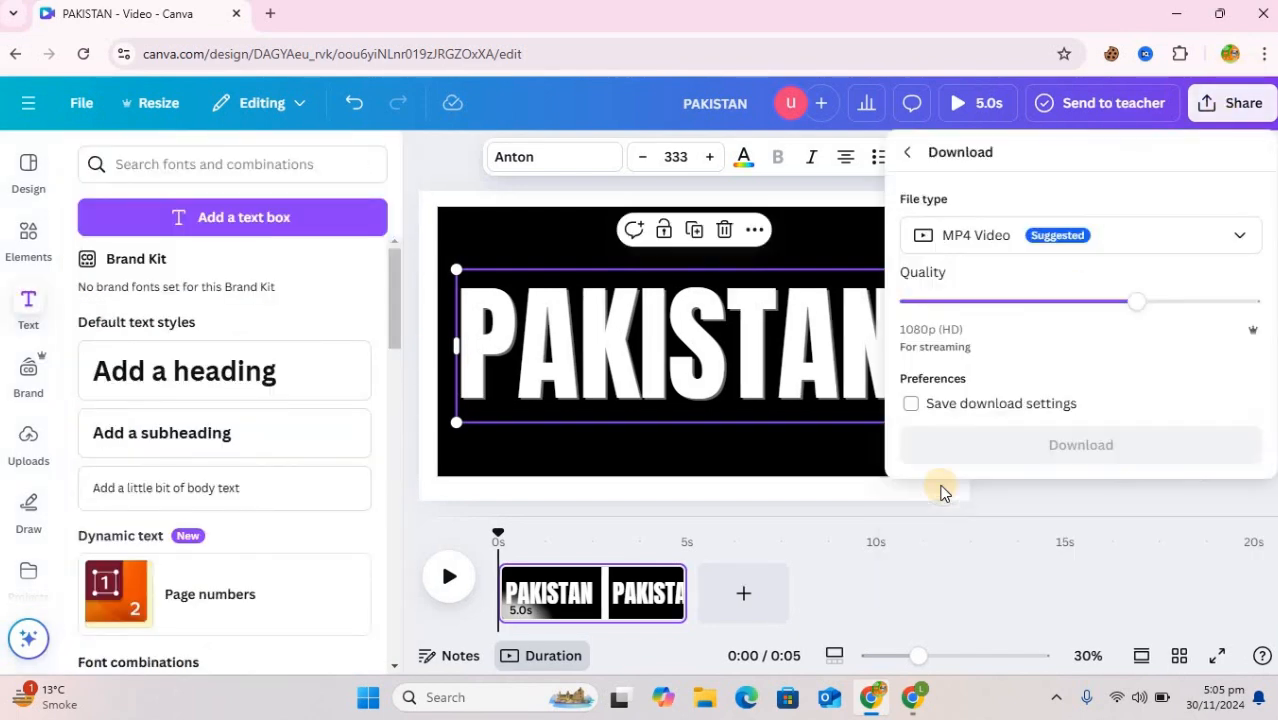
{"action": "left_click", "coordinate": [1110, 240]}
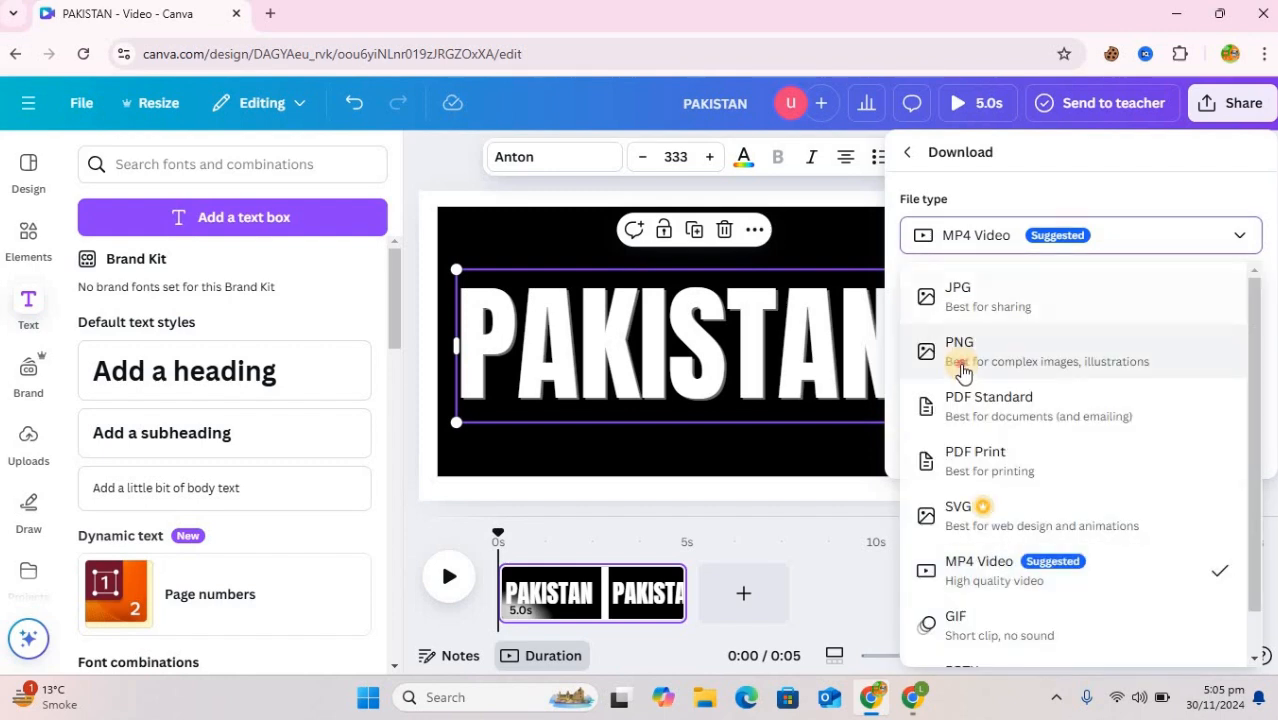
{"action": "left_click", "coordinate": [1140, 360]}
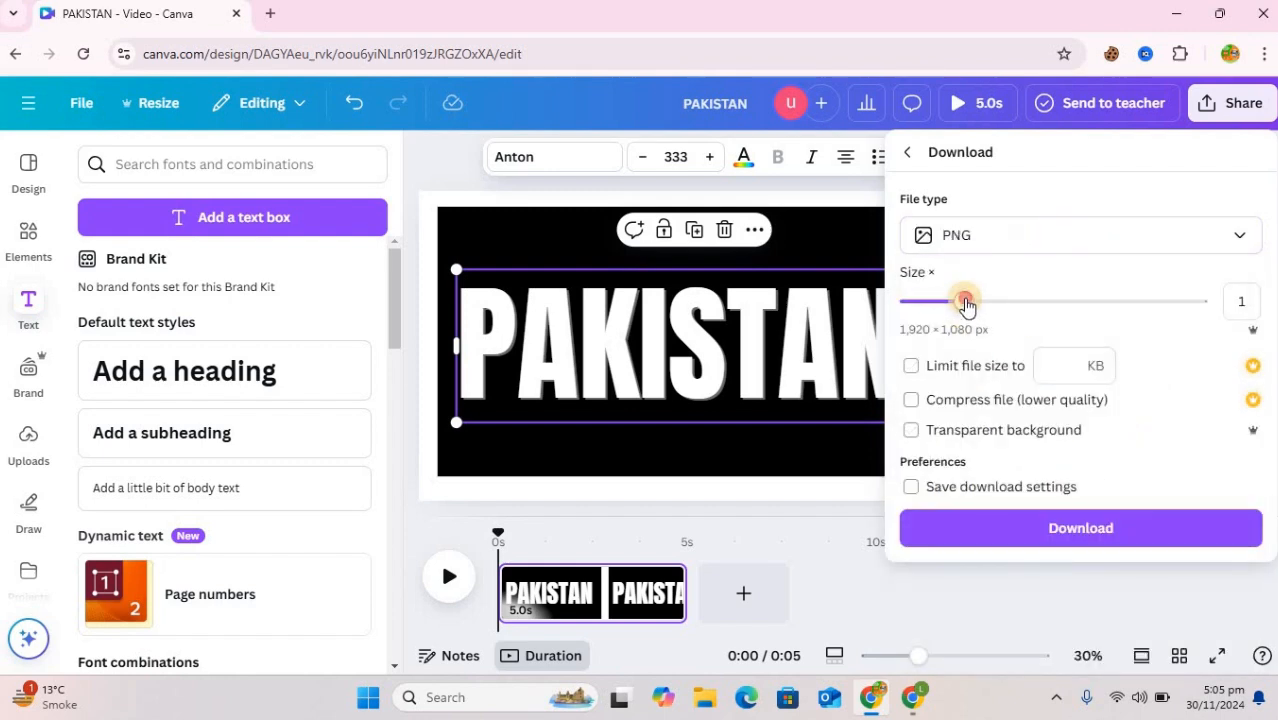
{"action": "left_click_drag", "start_coordinate": [975, 304], "coordinate": [985, 306]}
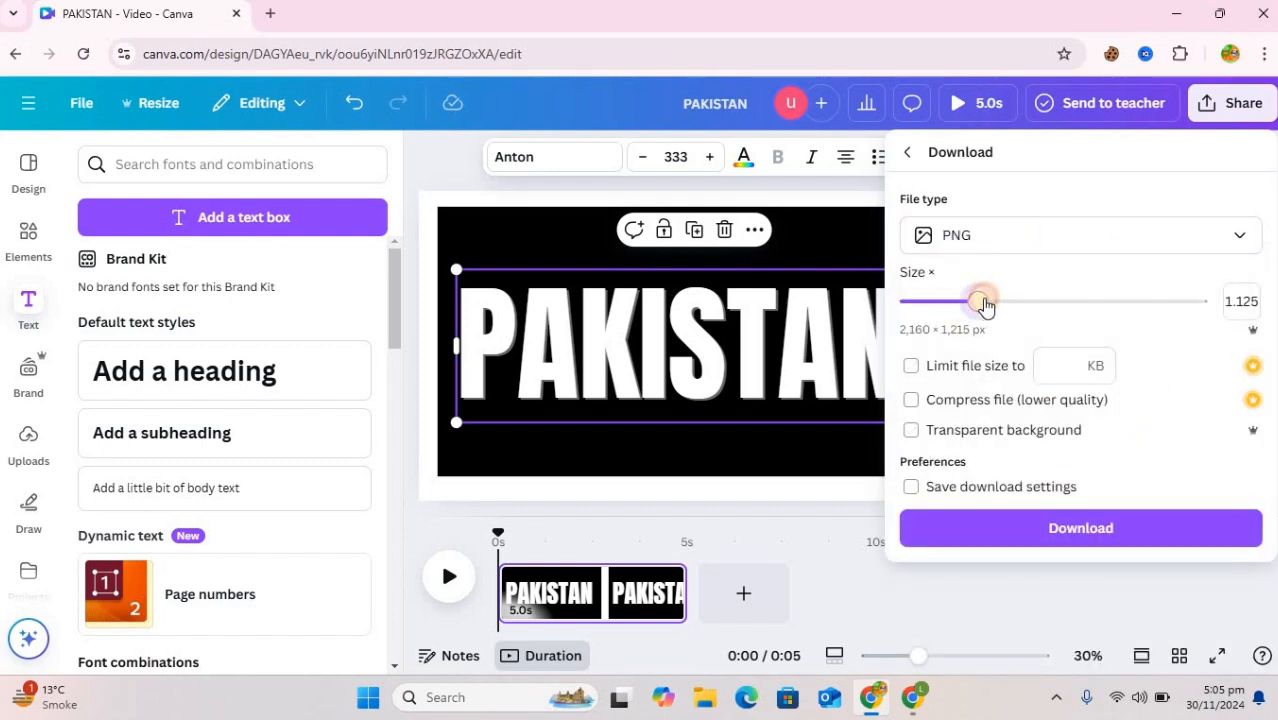
{"action": "left_click", "coordinate": [1034, 530]}
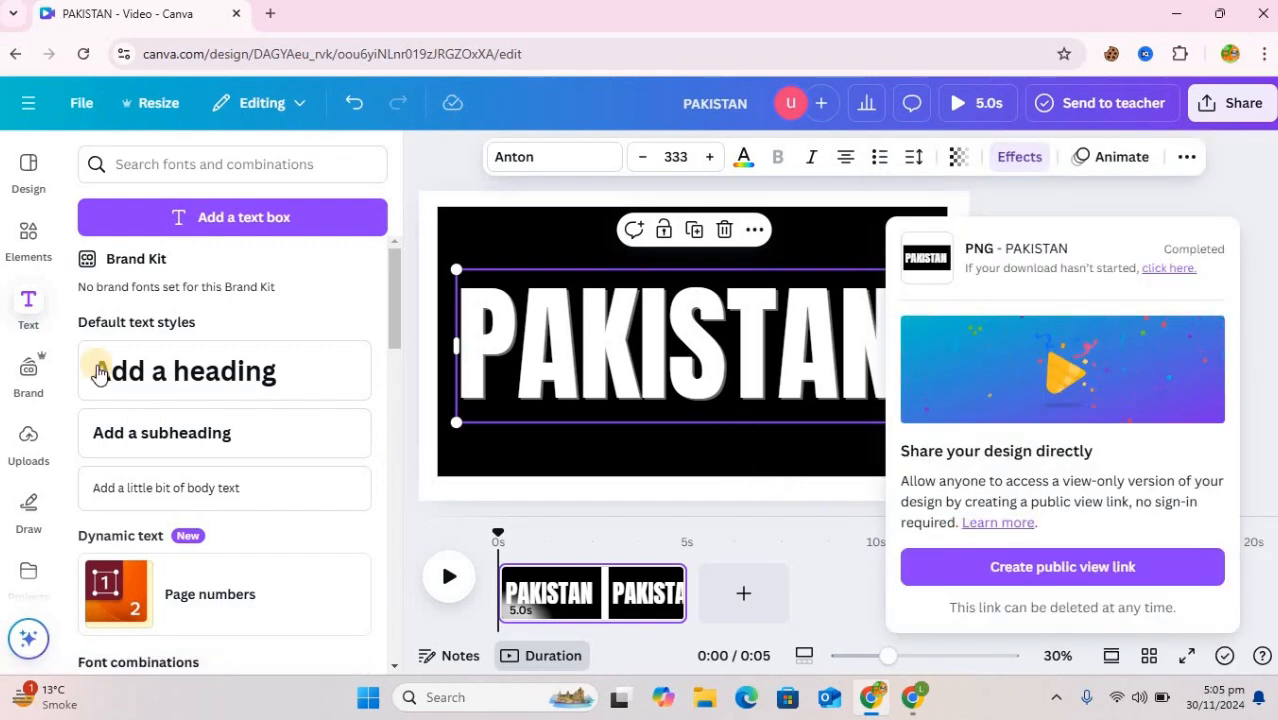
Upload PAKISTAN.png from the Downloads folder to the design's uploads
{"action": "left_click", "coordinate": [27, 448]}
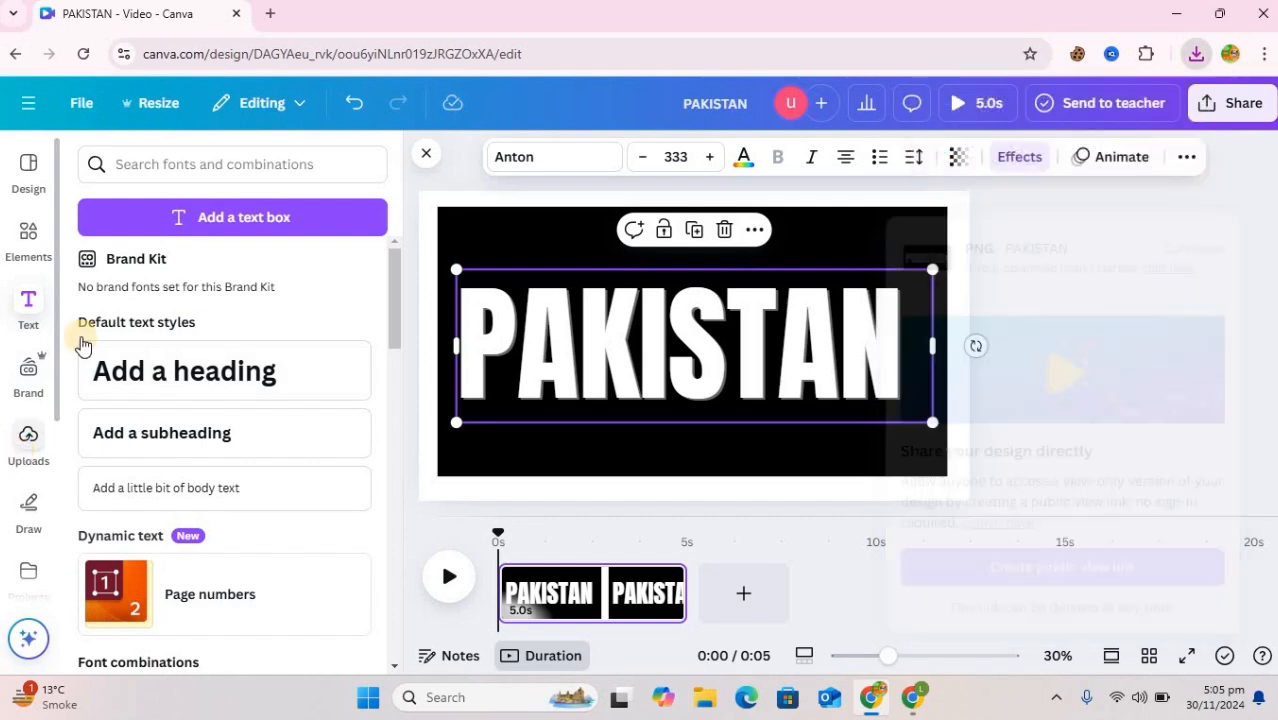
{"action": "left_click", "coordinate": [218, 212]}
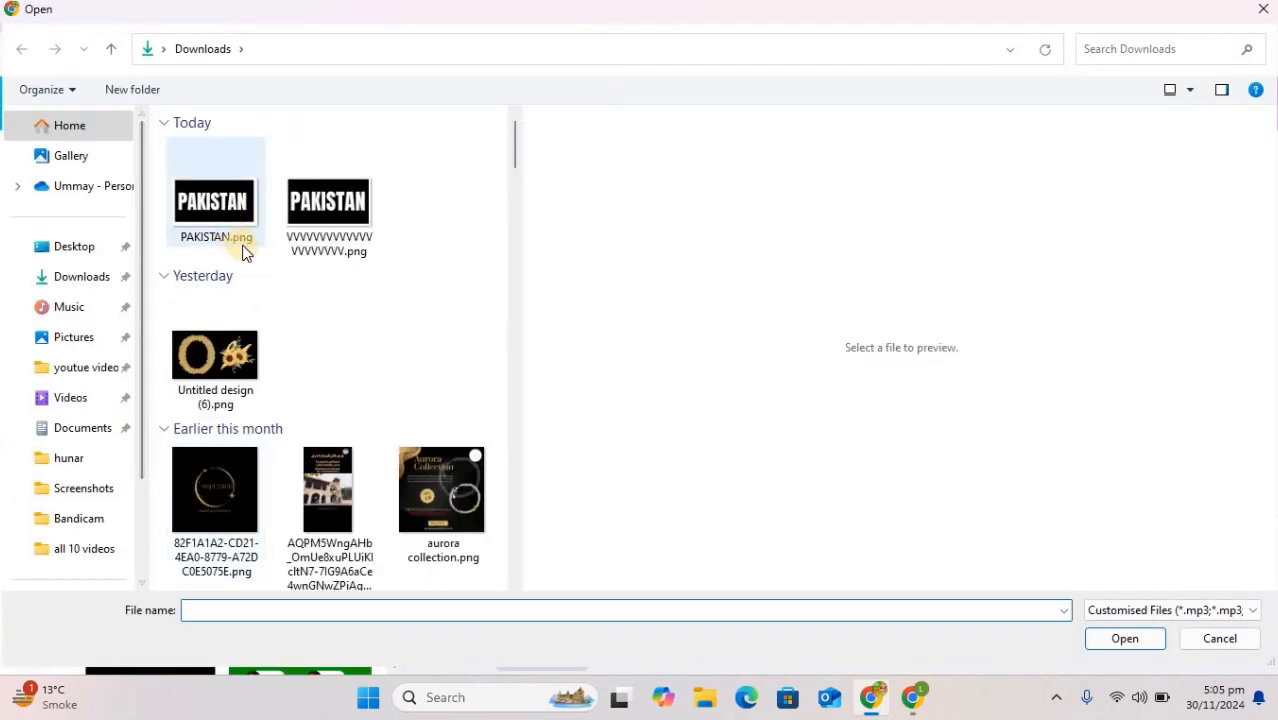
{"action": "left_click", "coordinate": [198, 210]}
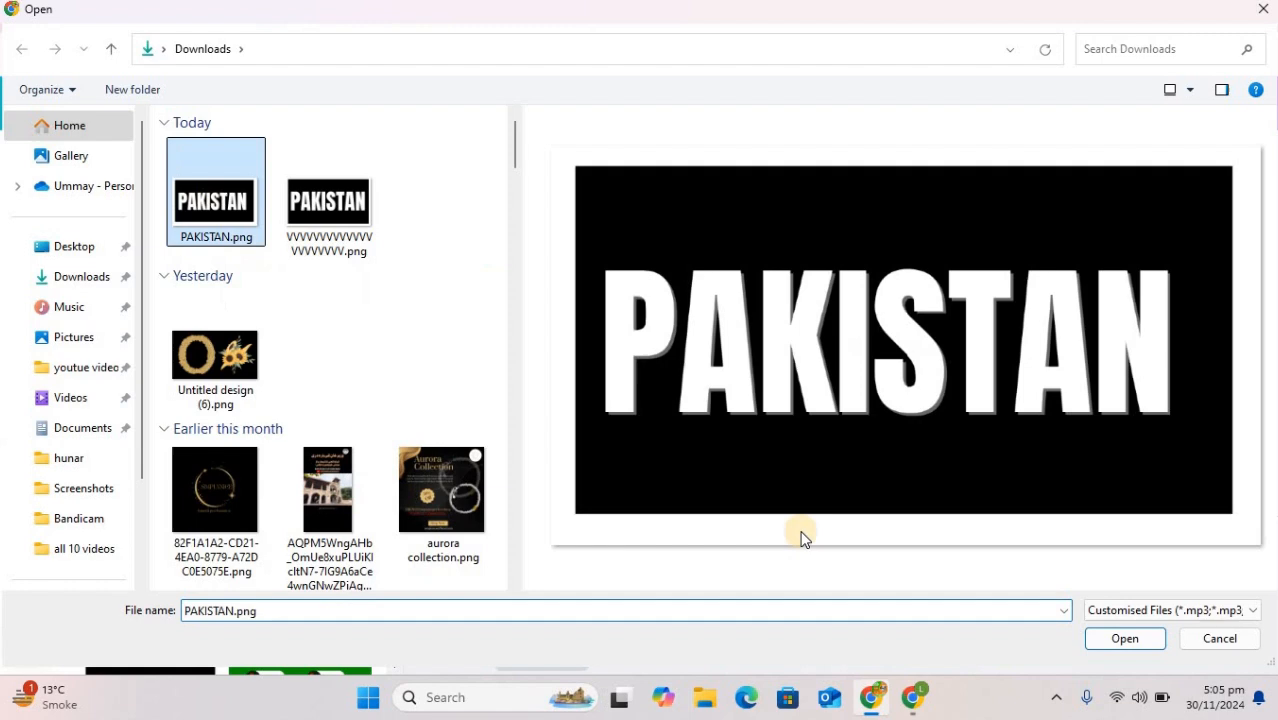
{"action": "left_click", "coordinate": [1100, 639]}
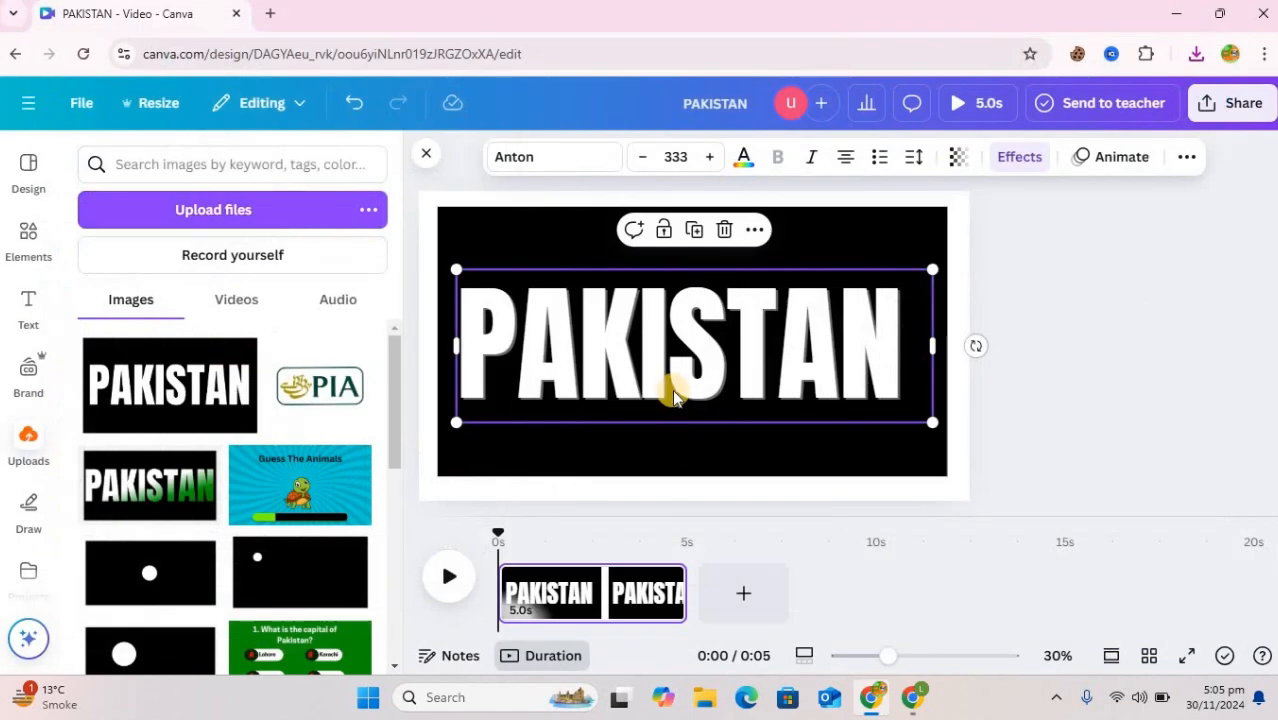
Delete the PAKISTAN heading and the black rectangle from the page
{"action": "left_click", "coordinate": [724, 230]}
{"action": "left_click", "coordinate": [731, 300]}
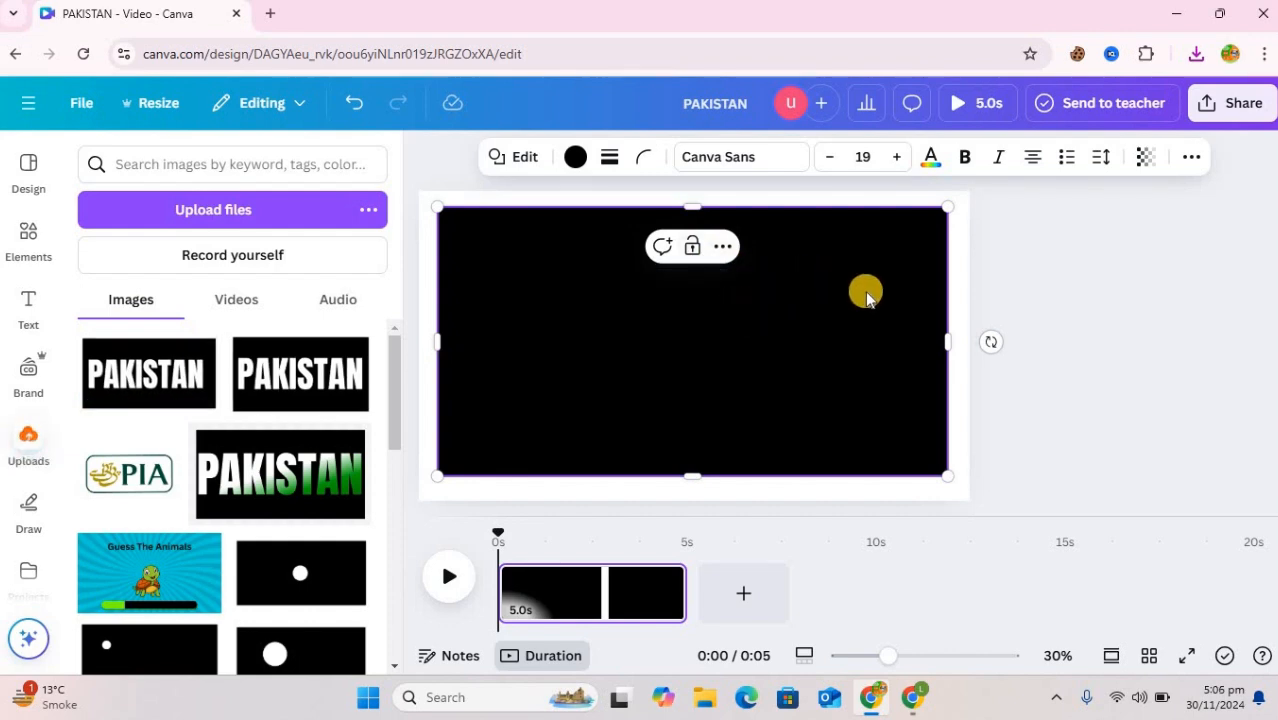
{"action": "left_click", "coordinate": [1146, 398]}
{"action": "left_click", "coordinate": [908, 337]}
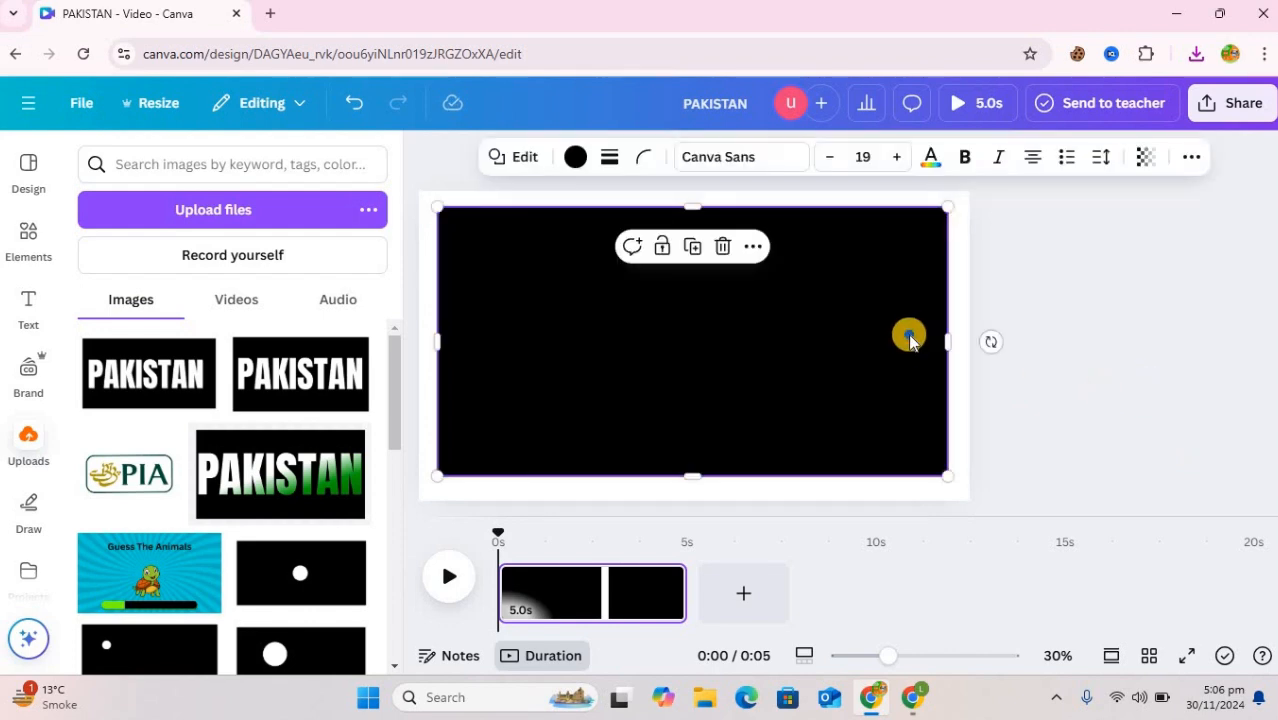
{"action": "right_click", "coordinate": [908, 340]}
{"action": "left_click", "coordinate": [723, 249]}
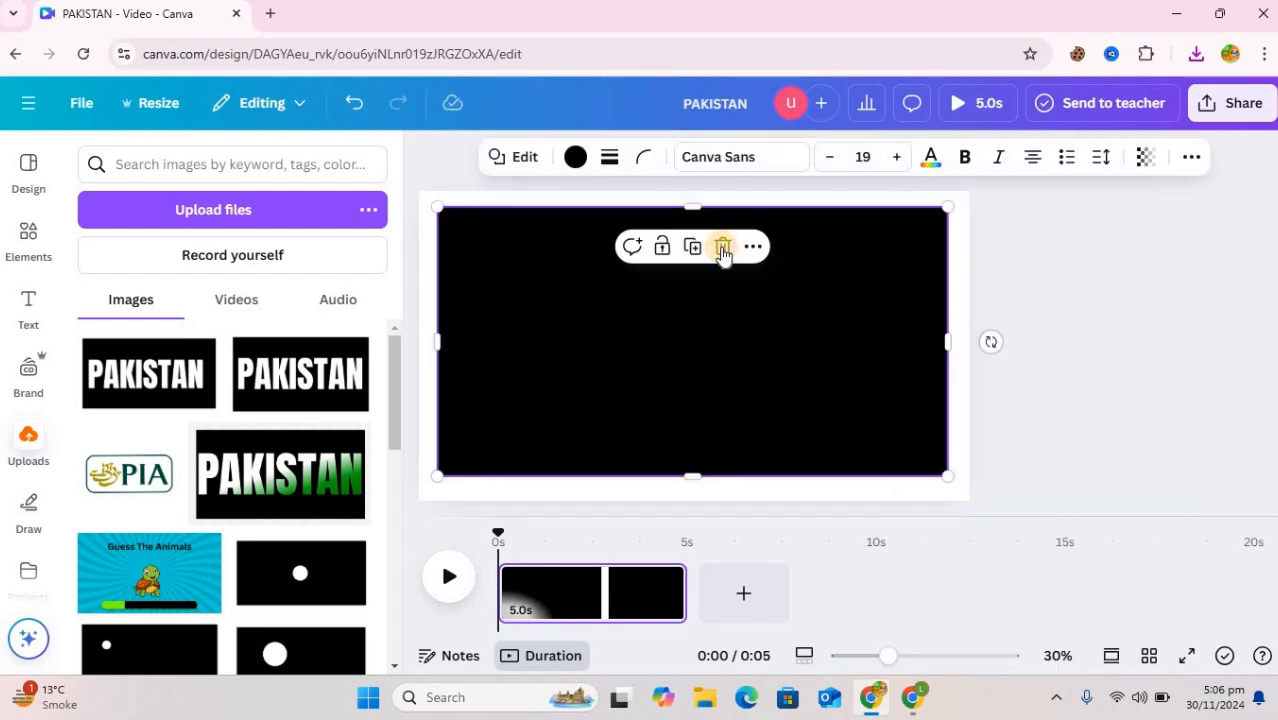
{"action": "left_click", "coordinate": [723, 249]}
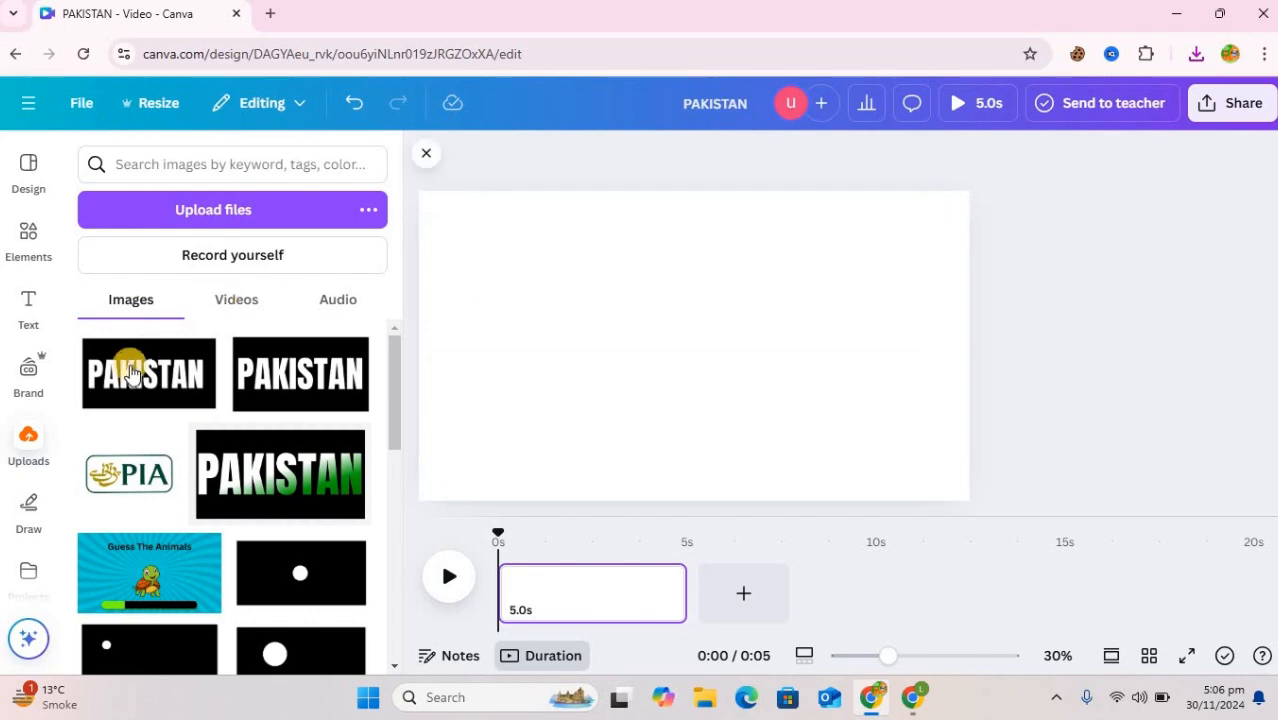
Place the newly uploaded PAKISTAN image on the empty page and remove its background
{"action": "left_click", "coordinate": [131, 378]}
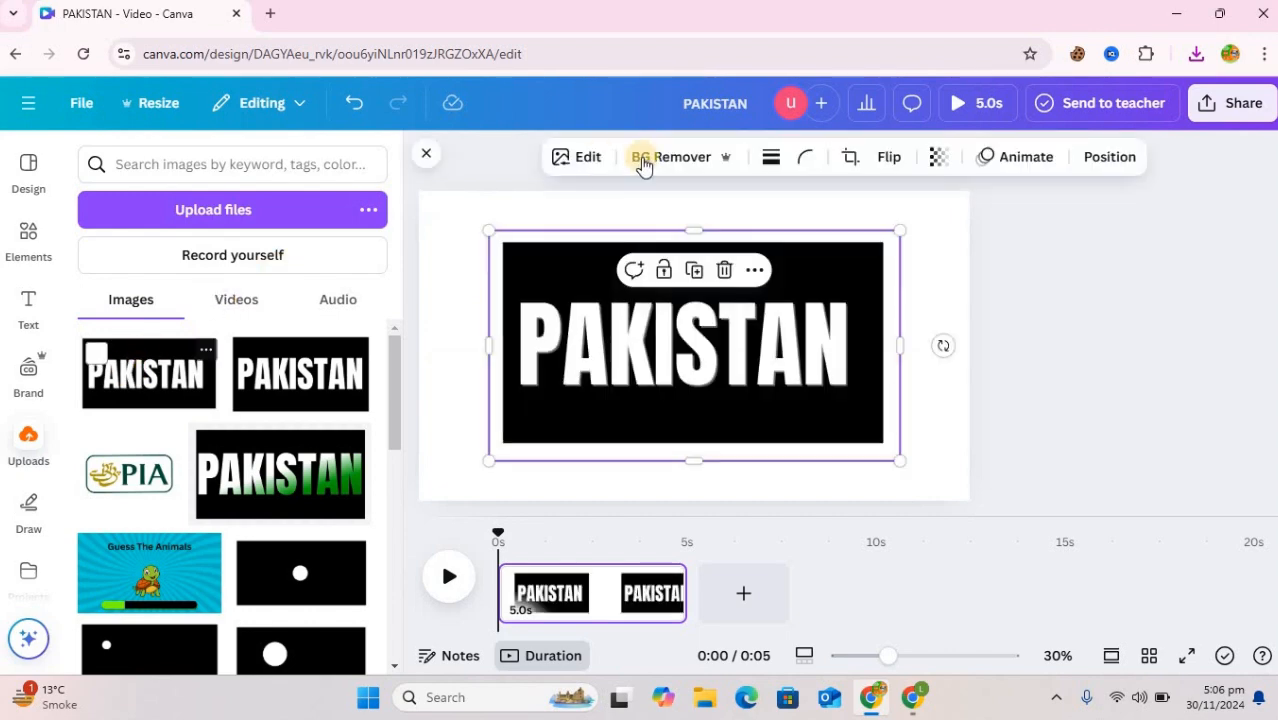
{"action": "left_click", "coordinate": [590, 164]}
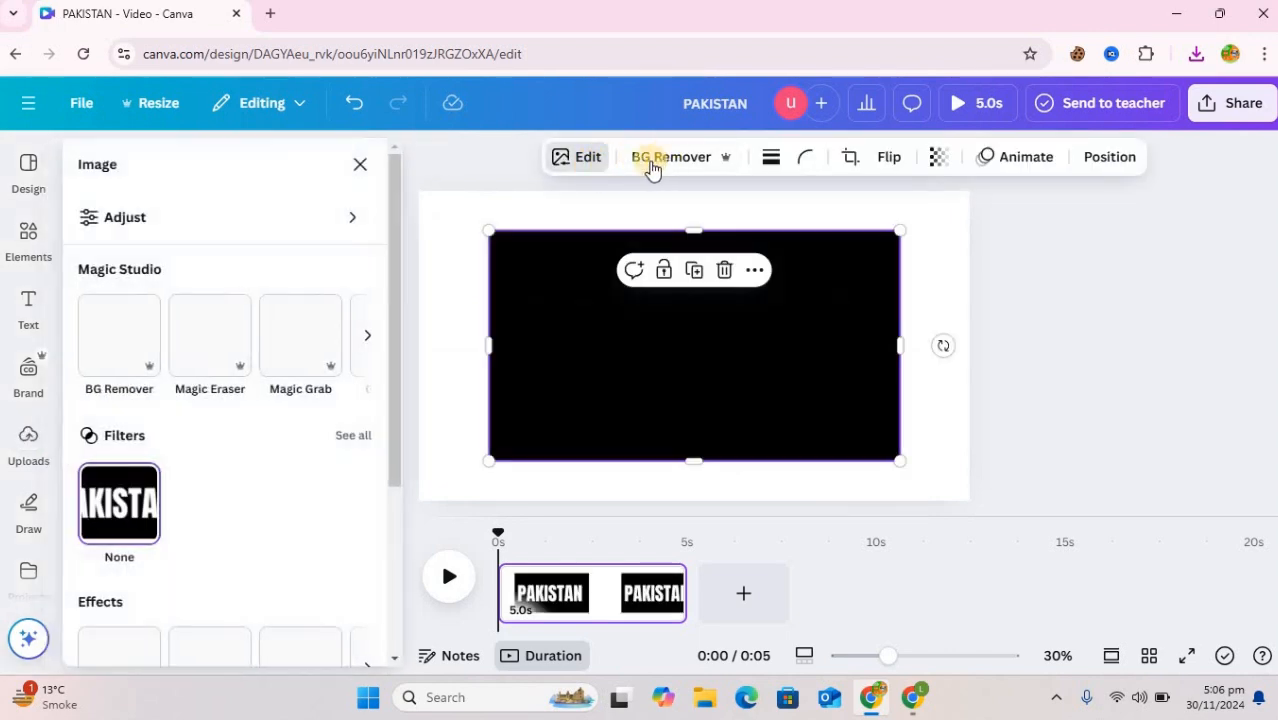
{"action": "left_click", "coordinate": [670, 158]}
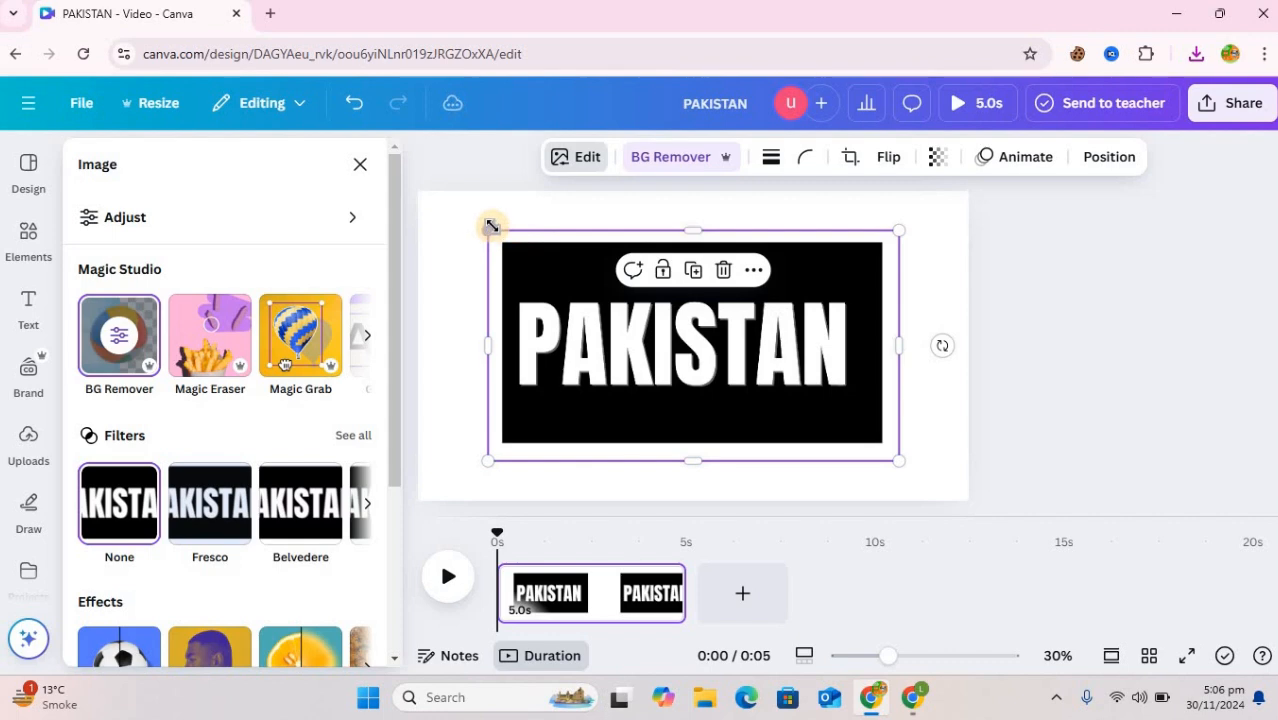
Enlarge the PAKISTAN image to about 1,845 by 1,038 and centre it horizontally on the page
{"action": "left_click_drag", "start_coordinate": [483, 231], "coordinate": [426, 196]}
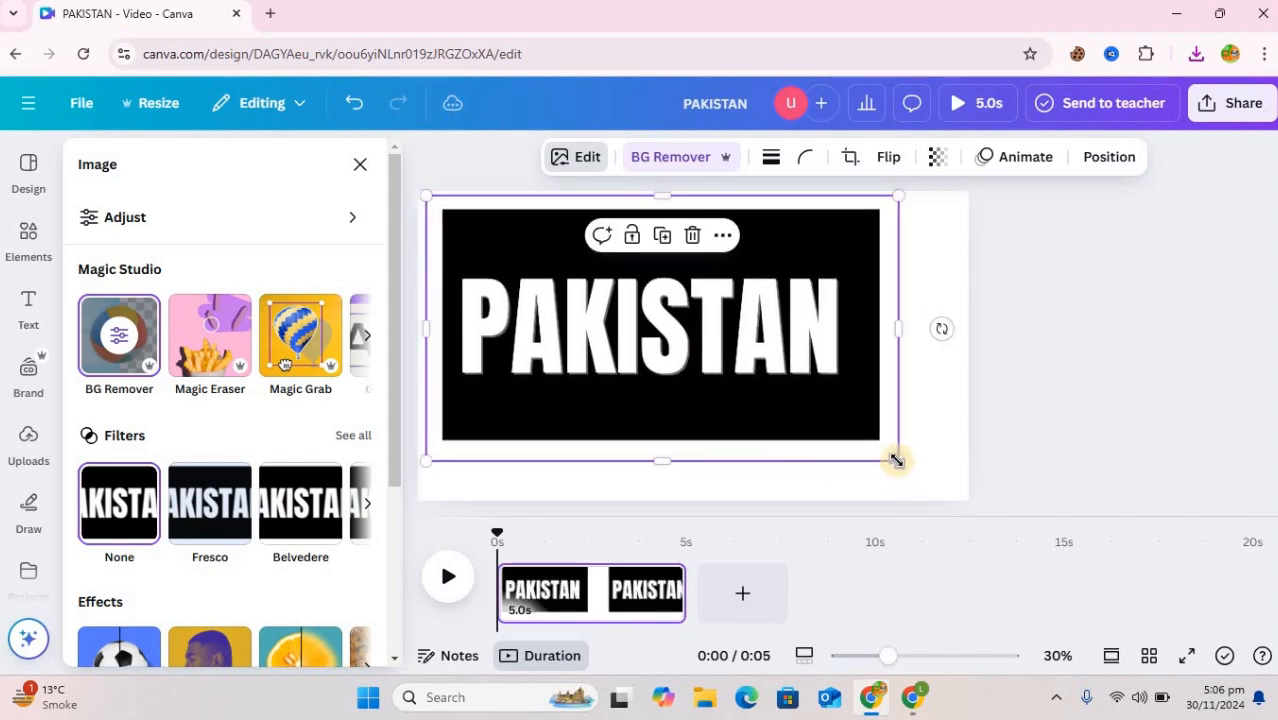
{"action": "left_click_drag", "start_coordinate": [912, 465], "coordinate": [955, 492]}
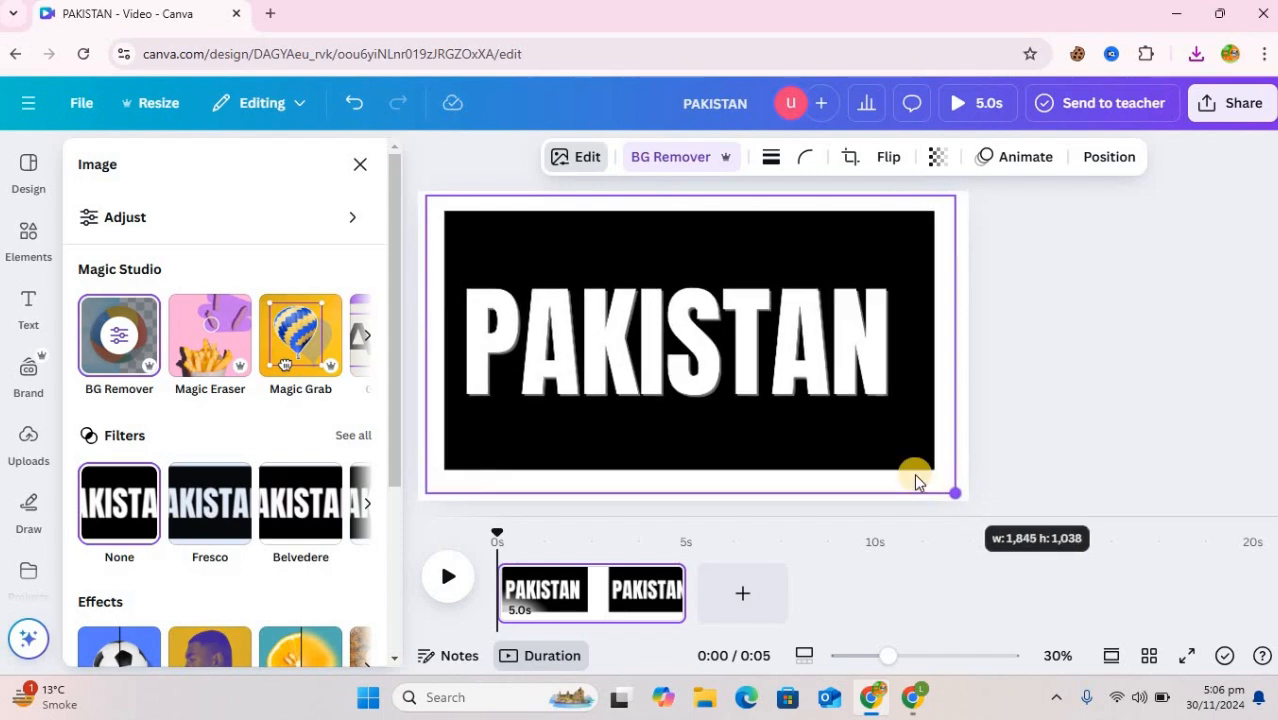
{"action": "left_click_drag", "start_coordinate": [901, 306], "coordinate": [903, 332]}
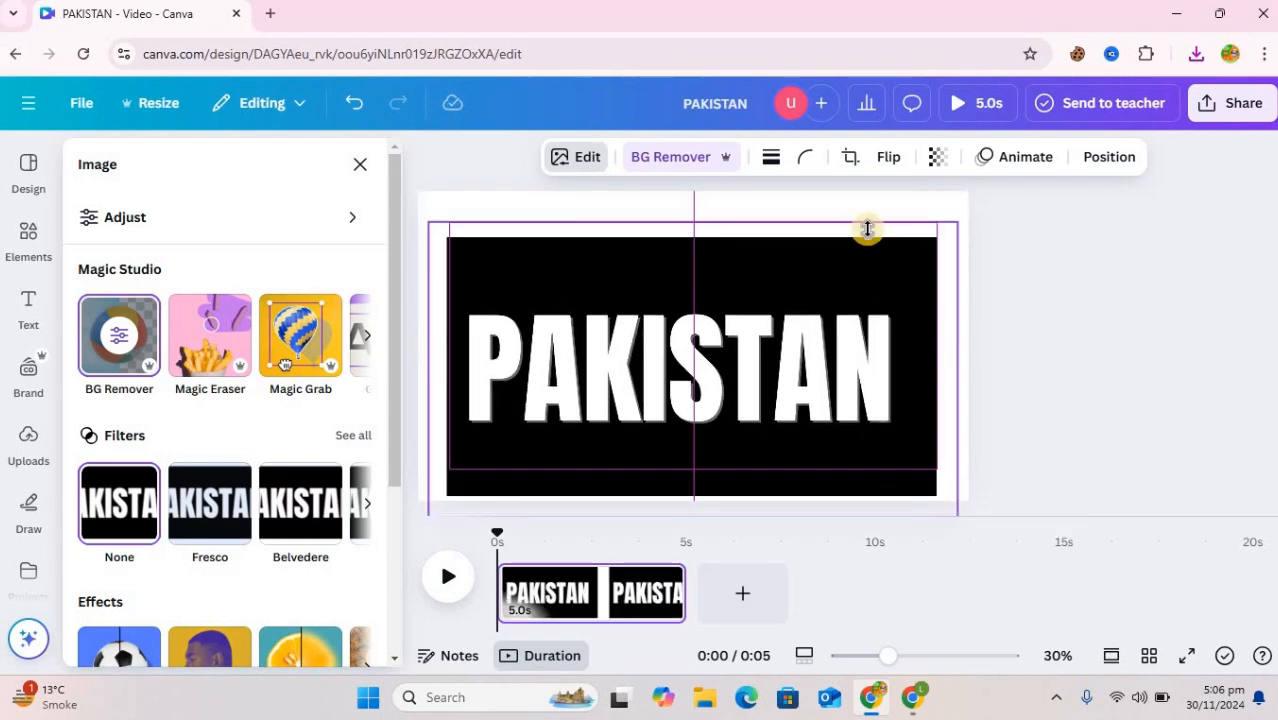
Try pink as the page background behind the cut-out letters, and settle on light turquoise
{"action": "left_click", "coordinate": [659, 199]}
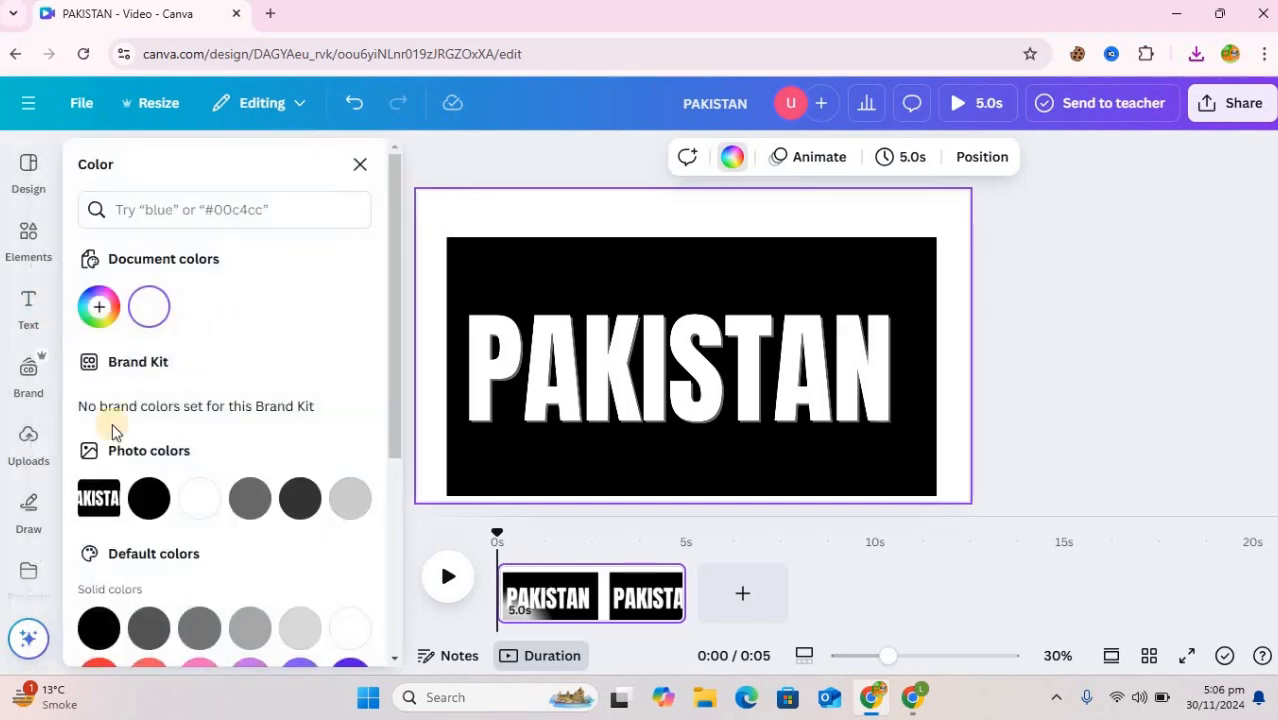
{"action": "left_click", "coordinate": [197, 668]}
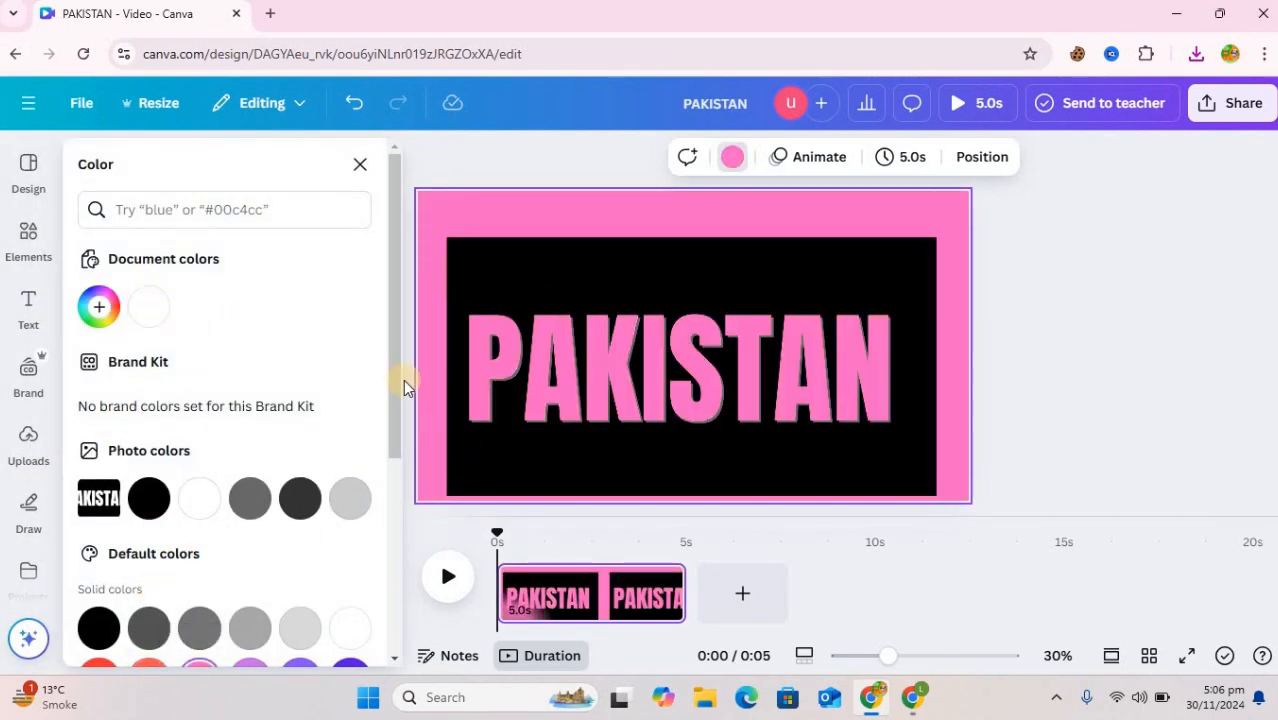
{"action": "scroll", "coordinate": [391, 448], "scroll_direction": "down", "scroll_amount": 3}
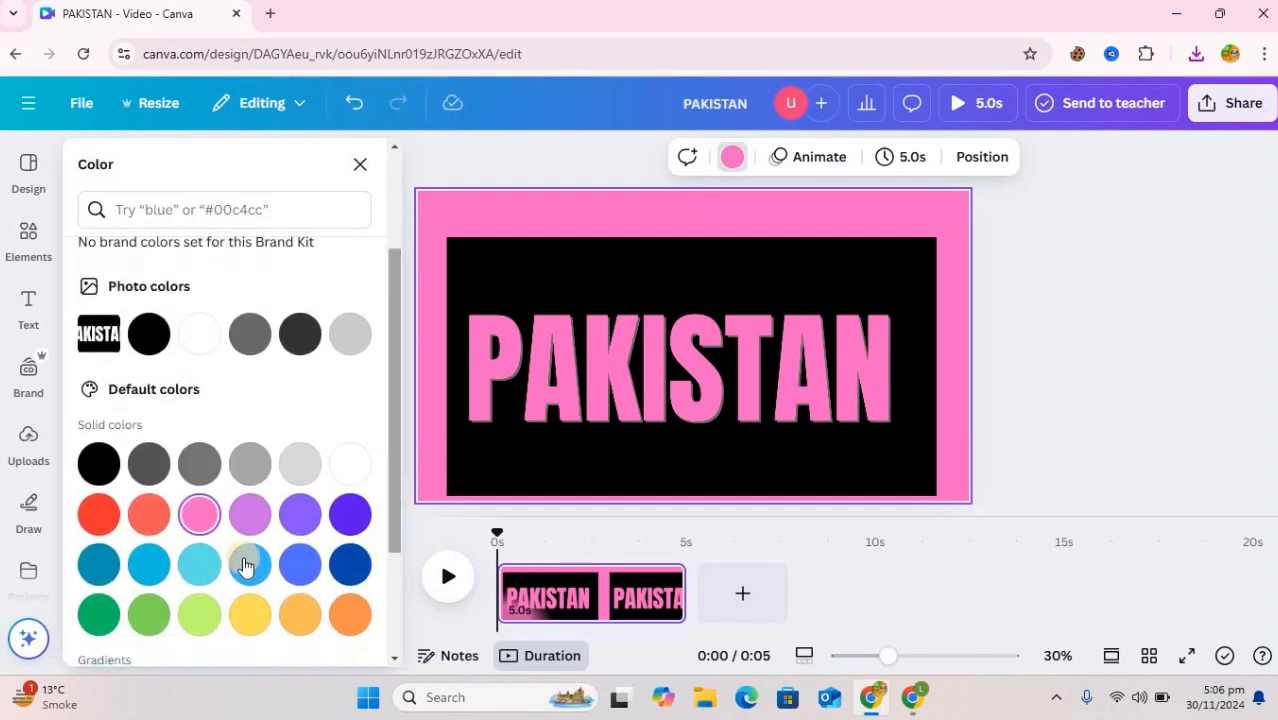
{"action": "left_click", "coordinate": [199, 565]}
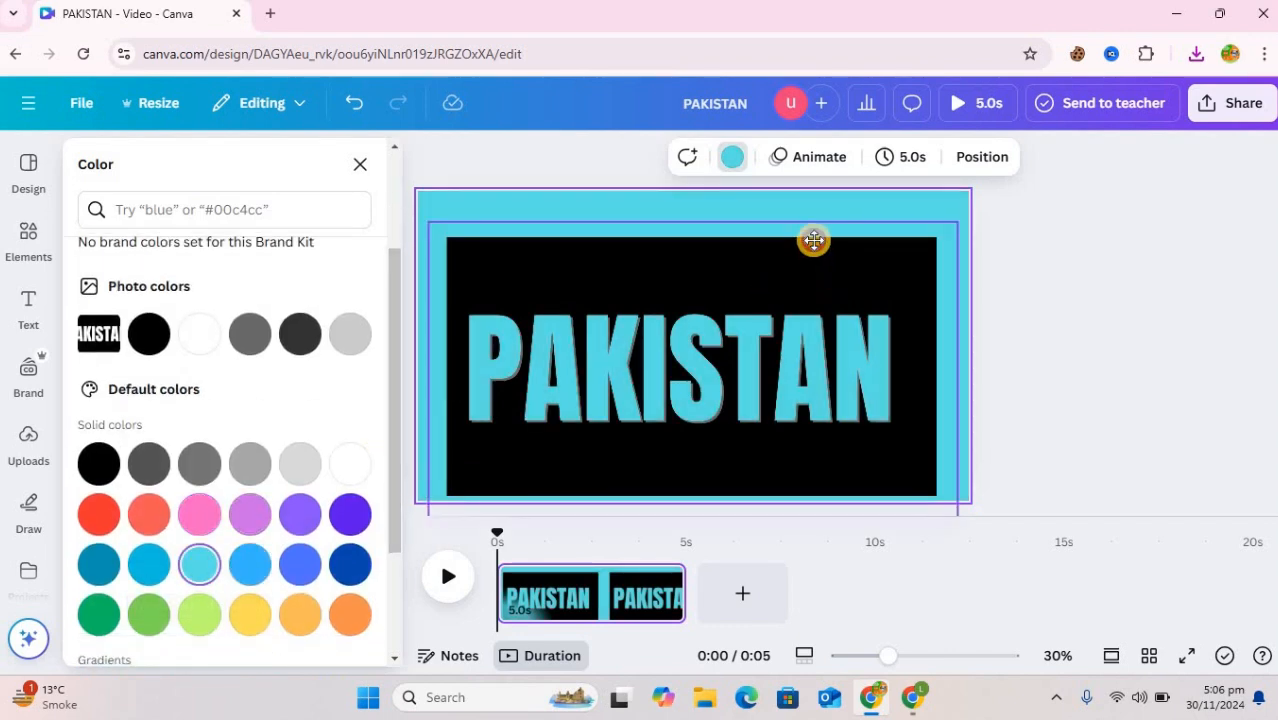
Enlarge the PAKISTAN image until its black area covers the whole page, and centre the lettering
{"action": "left_click_drag", "start_coordinate": [814, 240], "coordinate": [777, 220]}
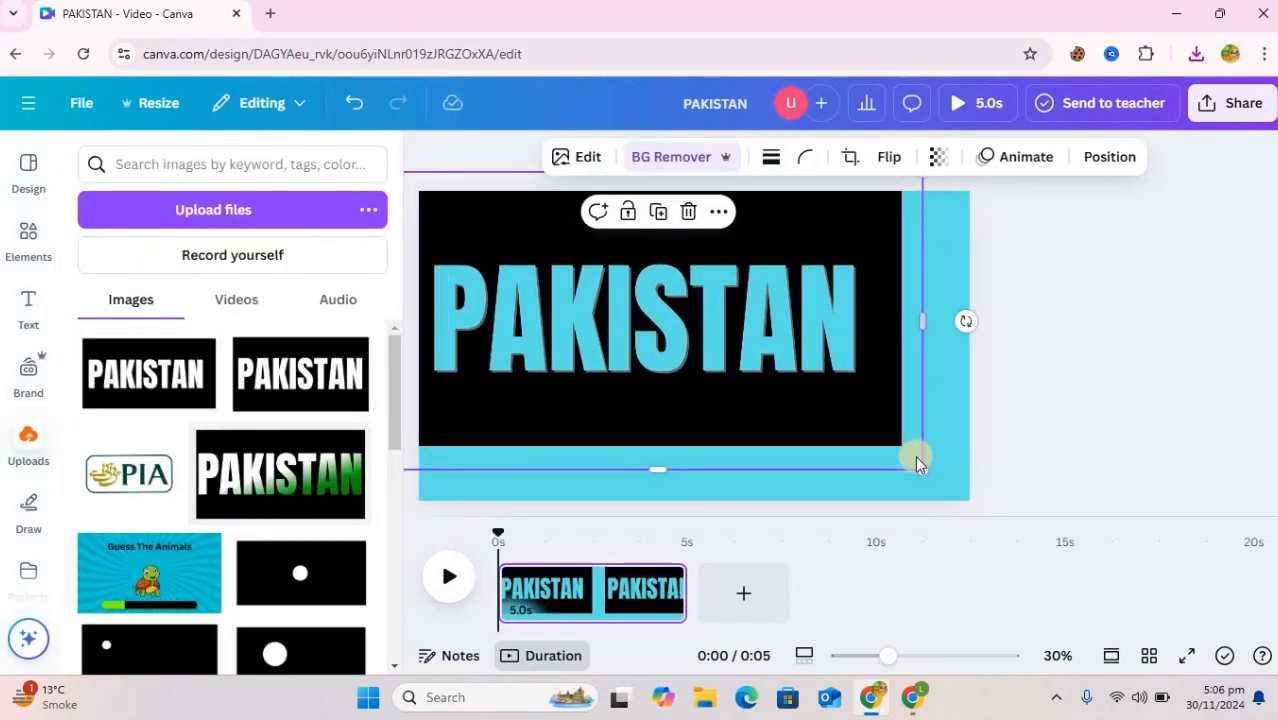
{"action": "left_click_drag", "start_coordinate": [968, 514], "coordinate": [1026, 580]}
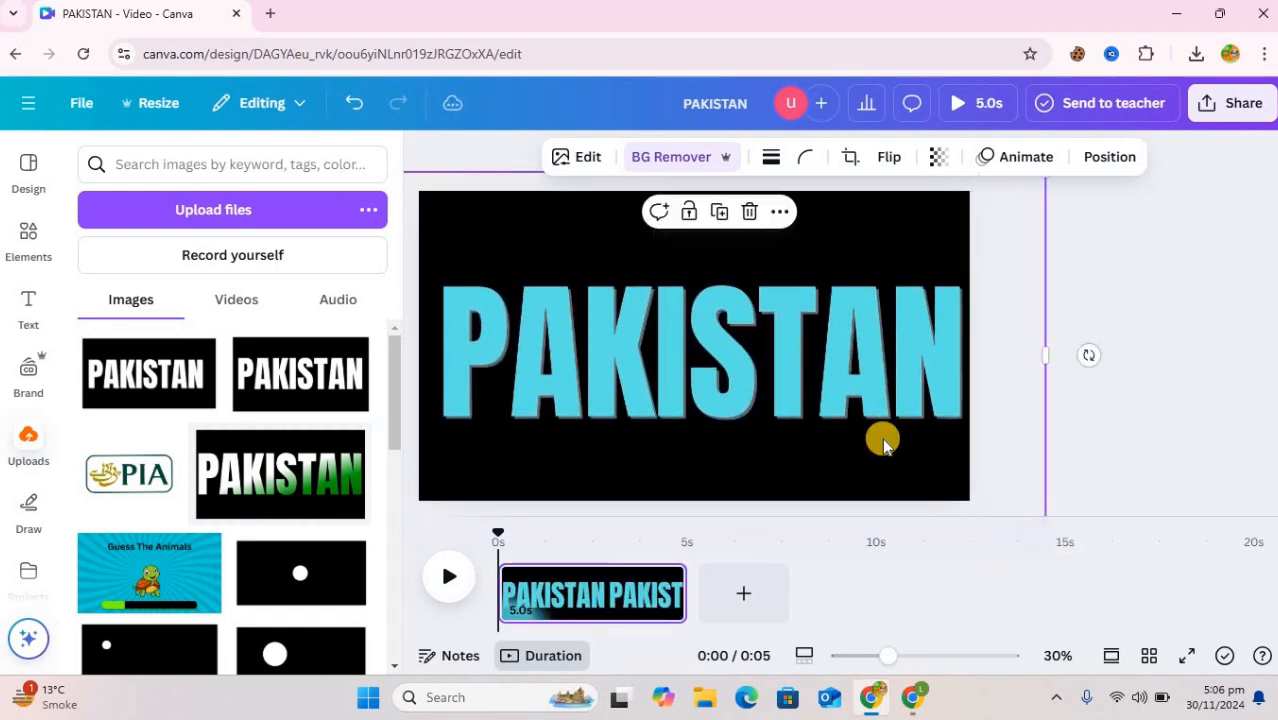
{"action": "left_click_drag", "start_coordinate": [872, 447], "coordinate": [873, 438]}
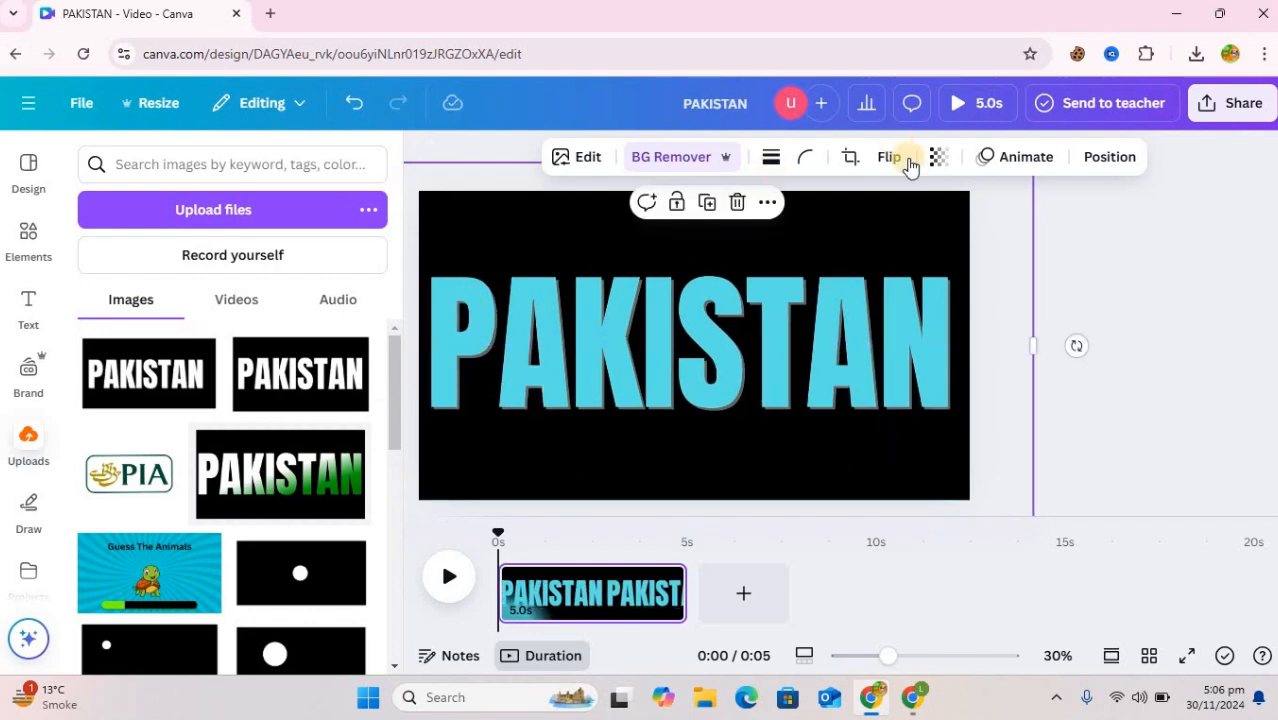
Apply the Sea Blue Duotone effect to the PAKISTAN image
{"action": "left_click", "coordinate": [588, 165]}
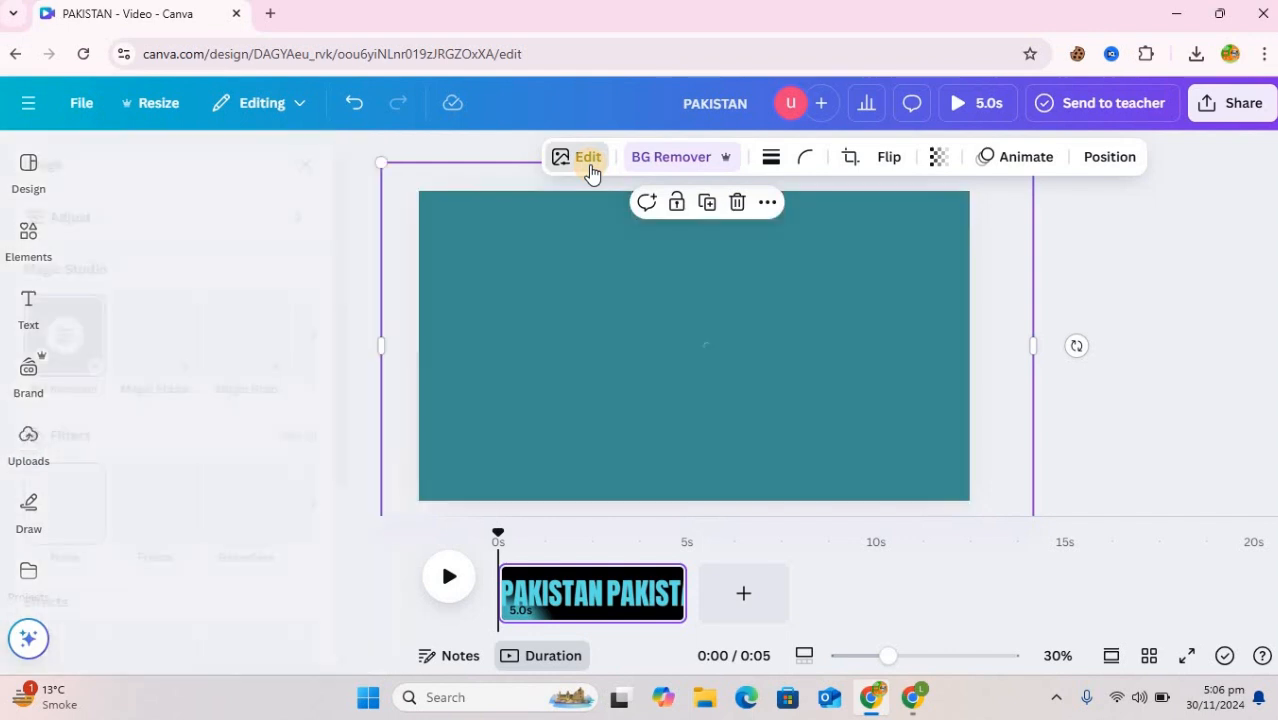
{"action": "scroll", "coordinate": [270, 530], "scroll_direction": "down", "scroll_amount": 3}
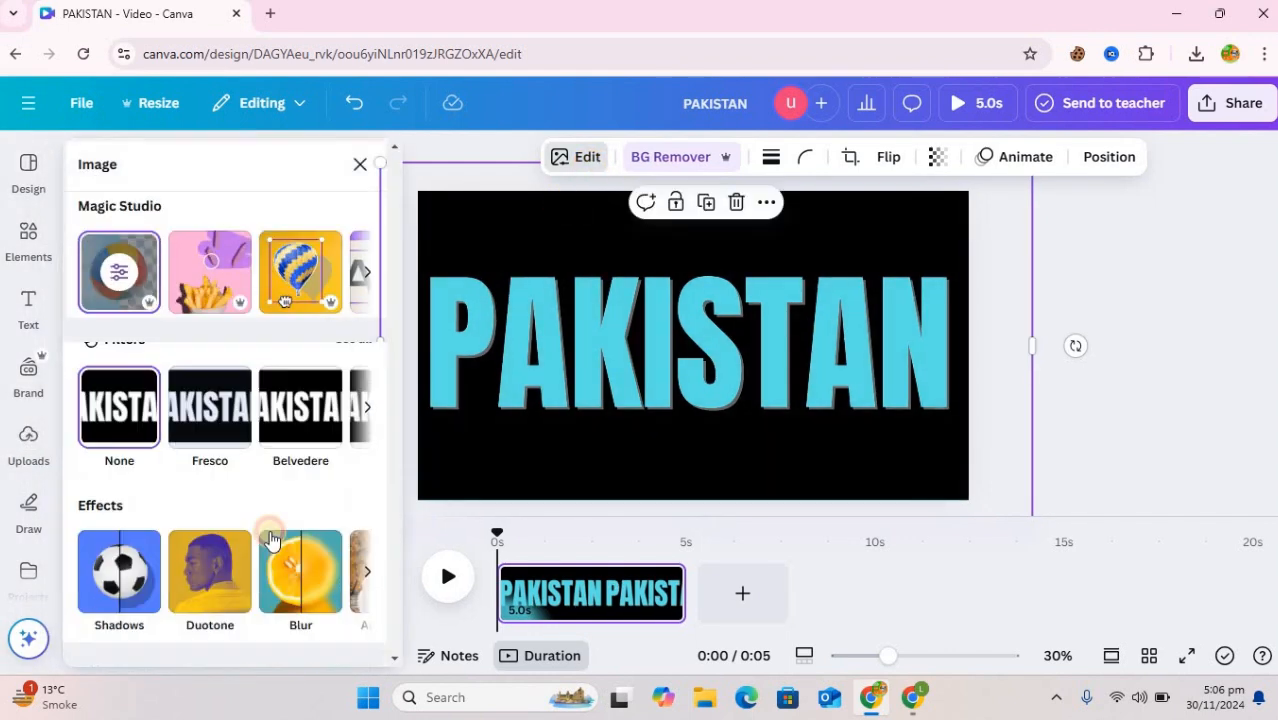
{"action": "left_click", "coordinate": [198, 545]}
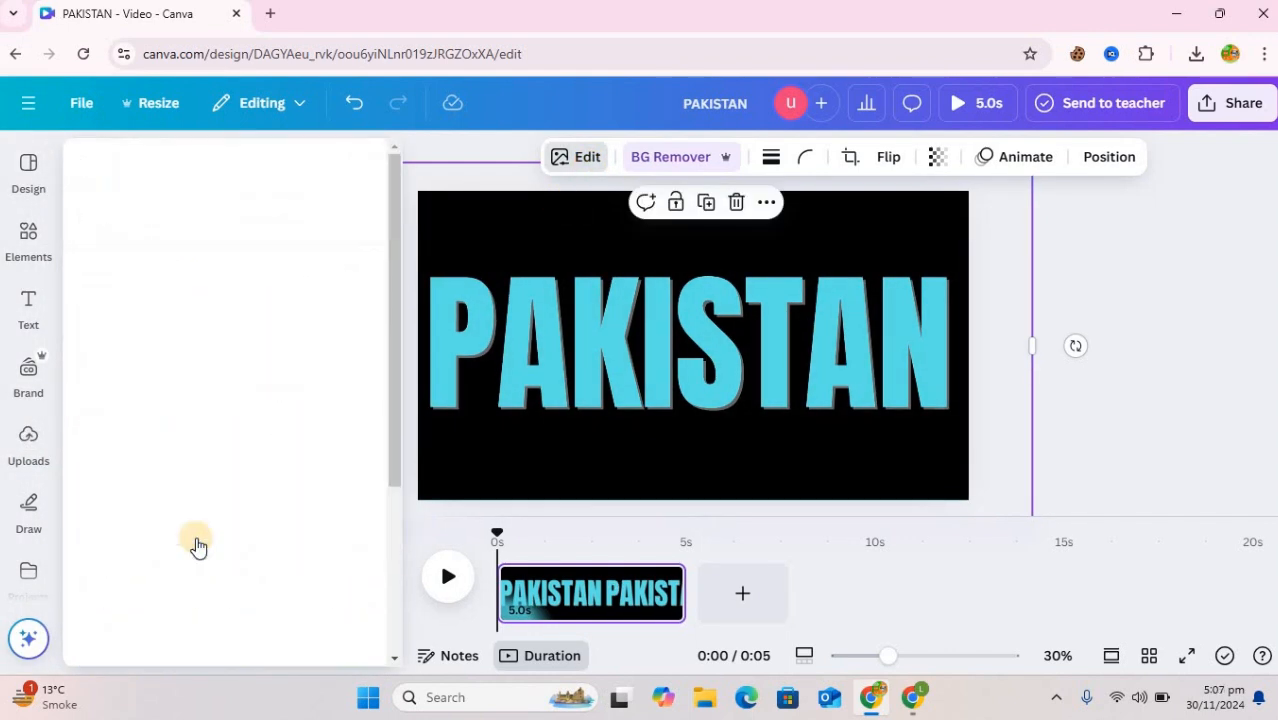
{"action": "left_click", "coordinate": [330, 512]}
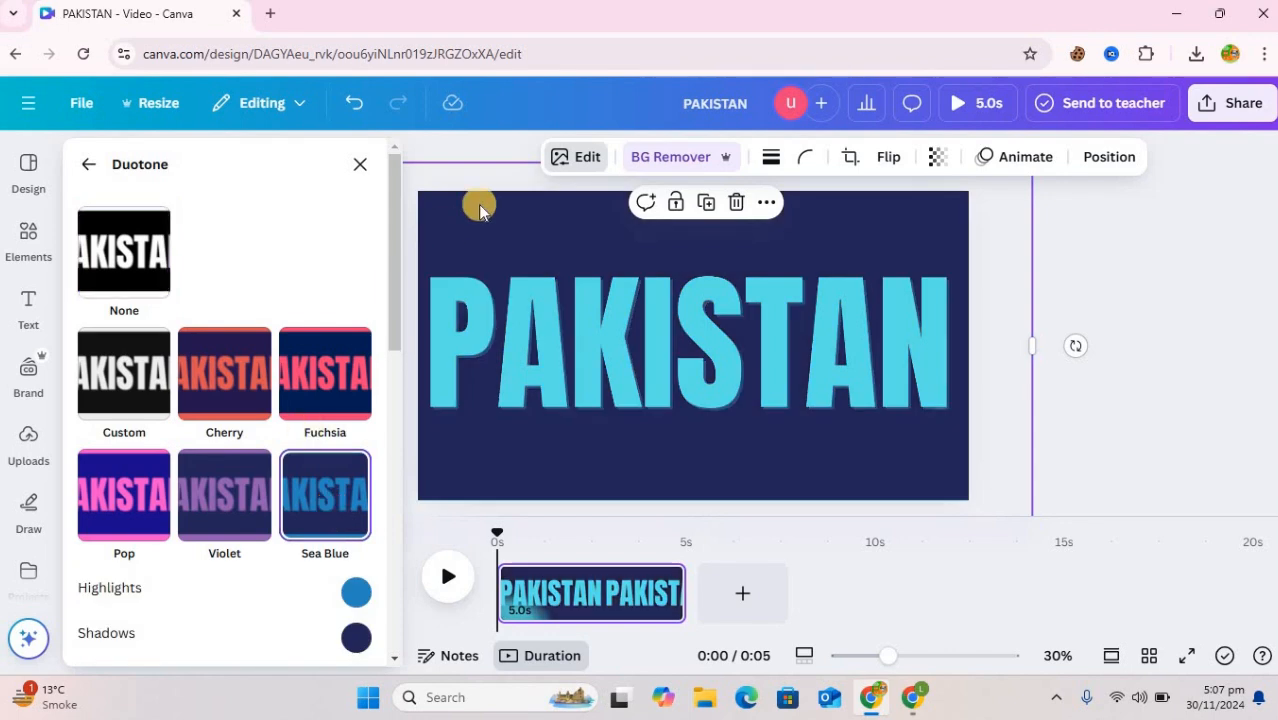
Set both the Duotone highlights and shadows colours of the PAKISTAN image to white, #FFFFFF
{"action": "left_click", "coordinate": [356, 594]}
{"action": "left_click", "coordinate": [358, 390]}
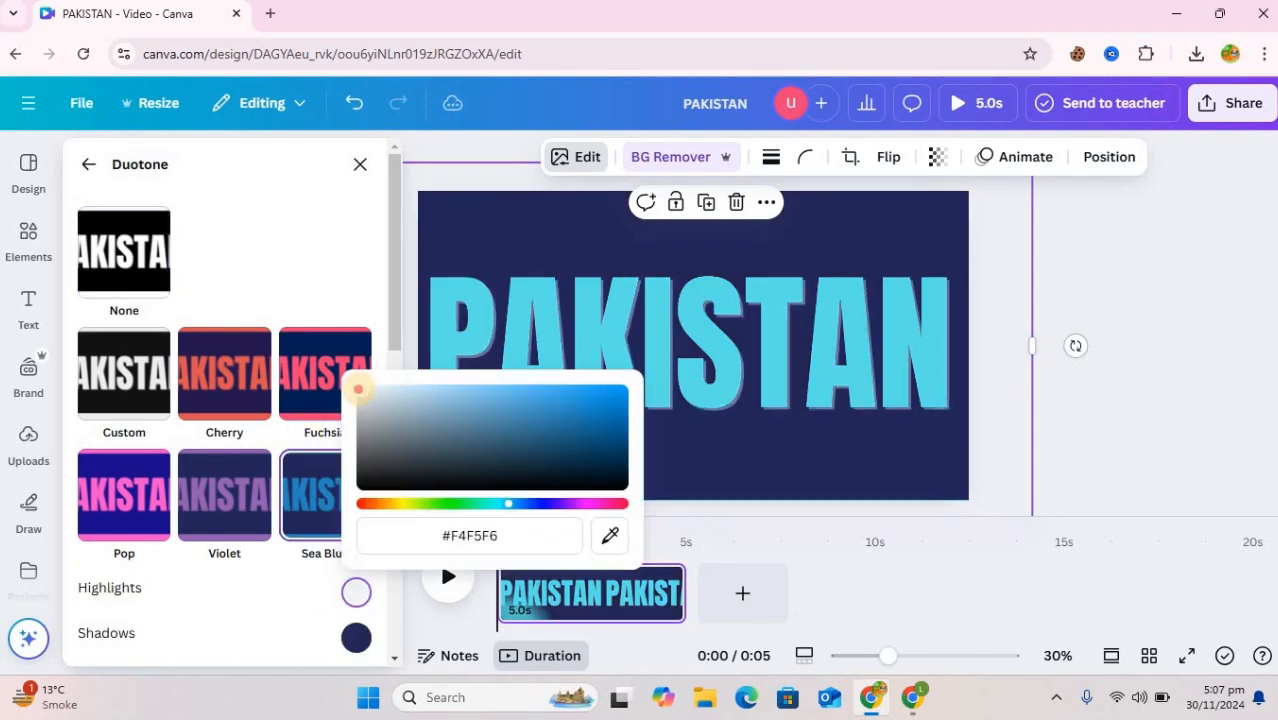
{"action": "left_click_drag", "start_coordinate": [341, 378], "coordinate": [338, 376]}
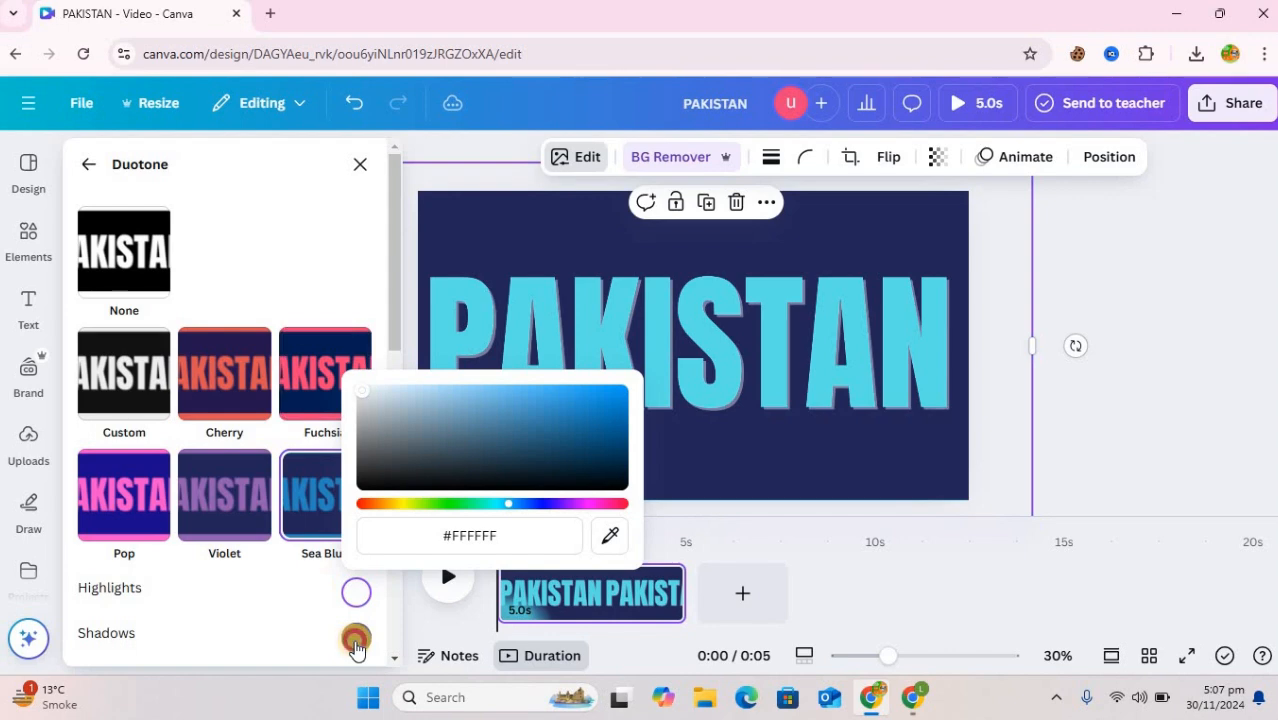
{"action": "left_click", "coordinate": [354, 637]}
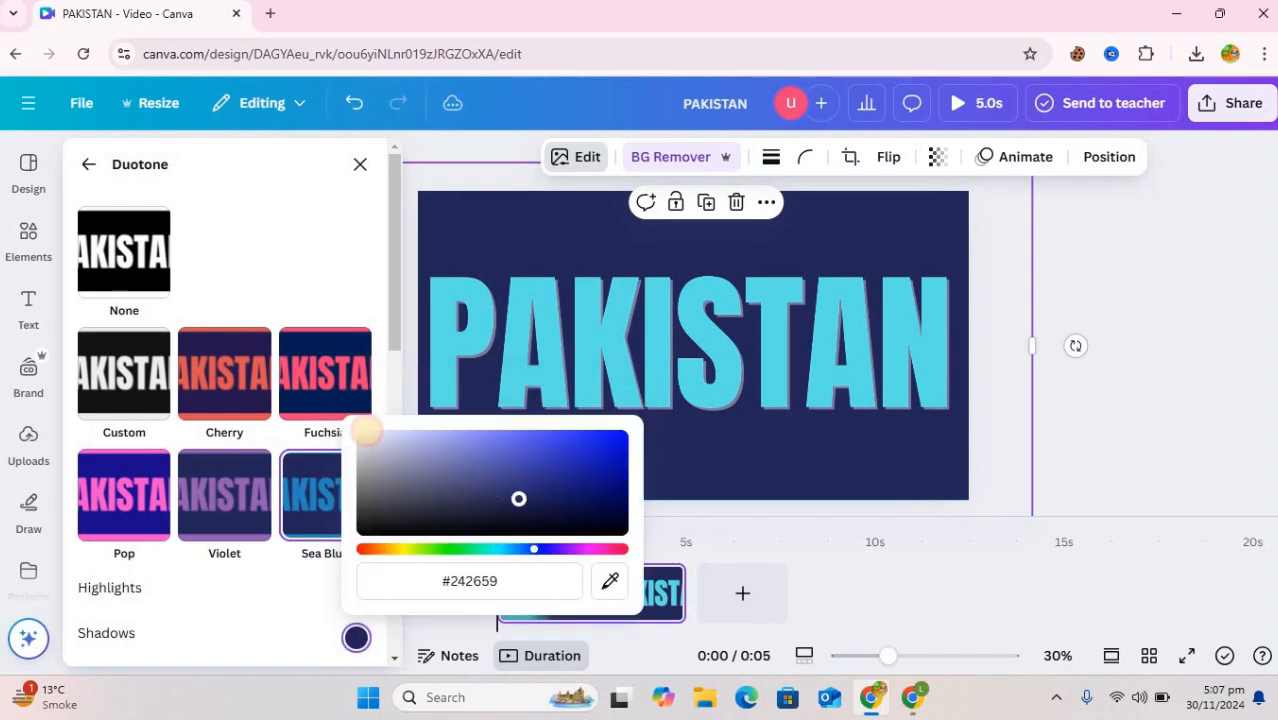
{"action": "left_click_drag", "start_coordinate": [362, 432], "coordinate": [334, 422]}
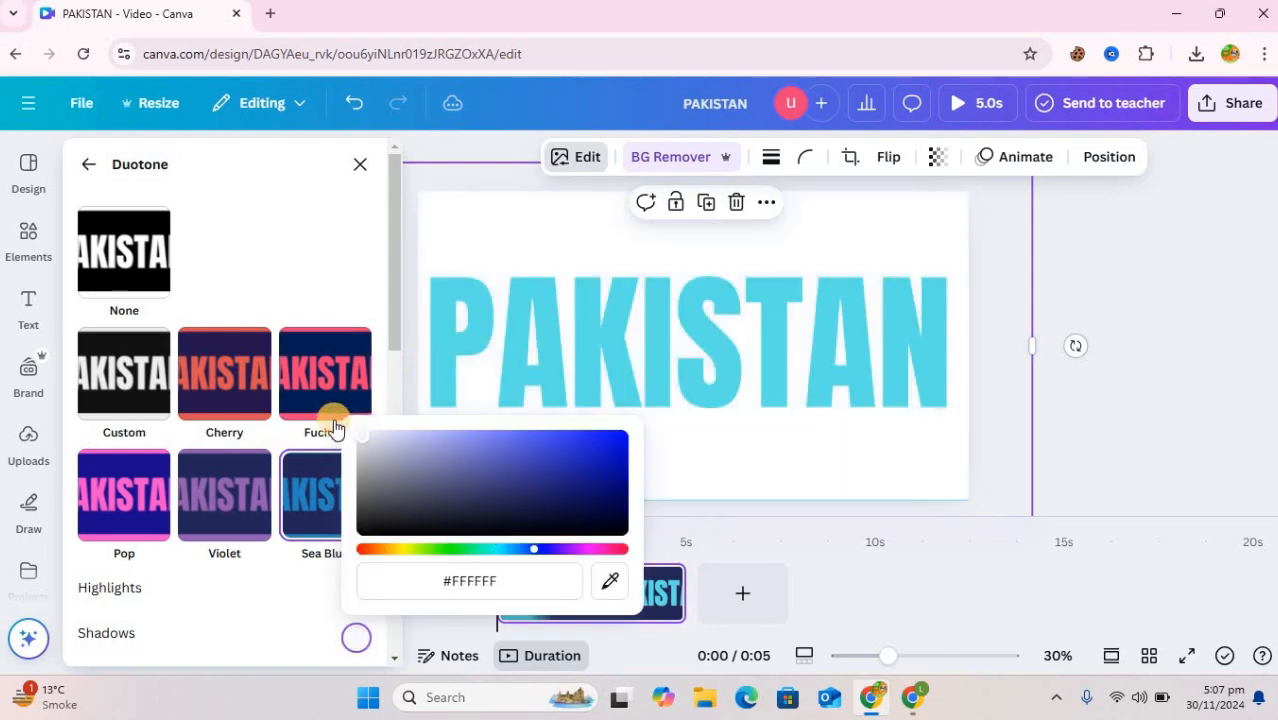
{"action": "left_click", "coordinate": [1175, 320]}
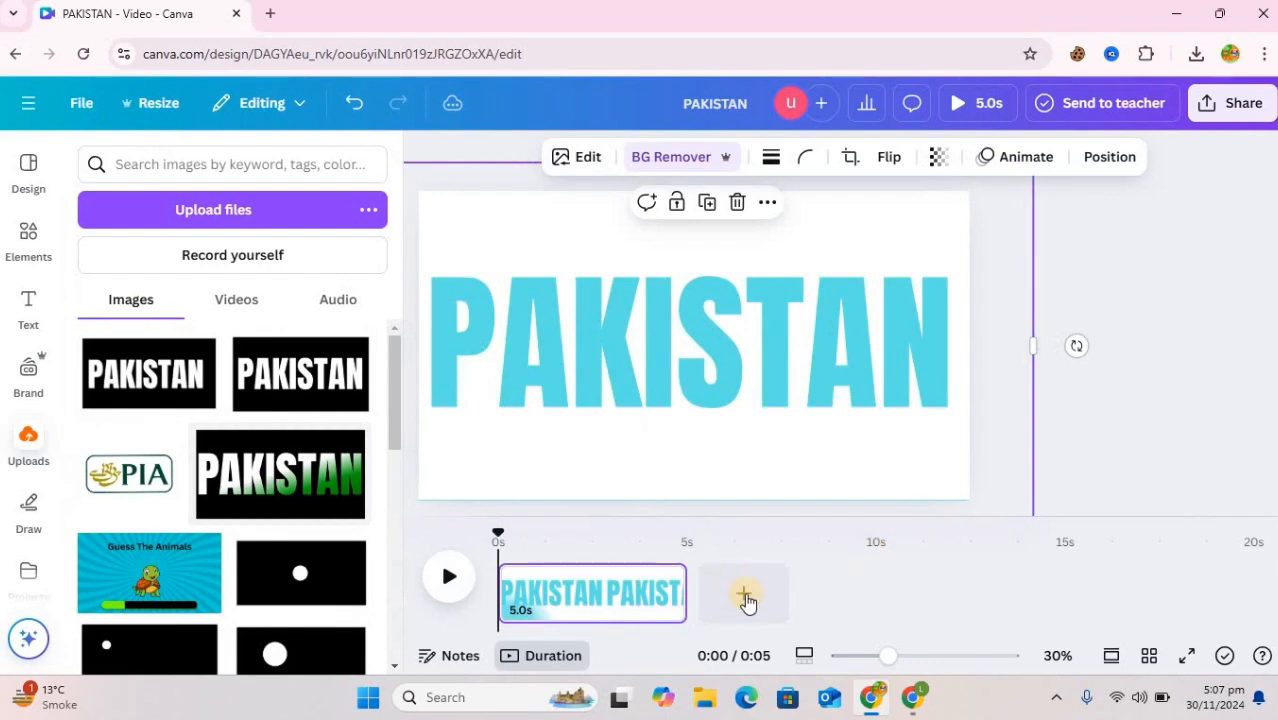
Add a second page and insert the recently used mountain lake photo on it
{"action": "left_click", "coordinate": [745, 598]}
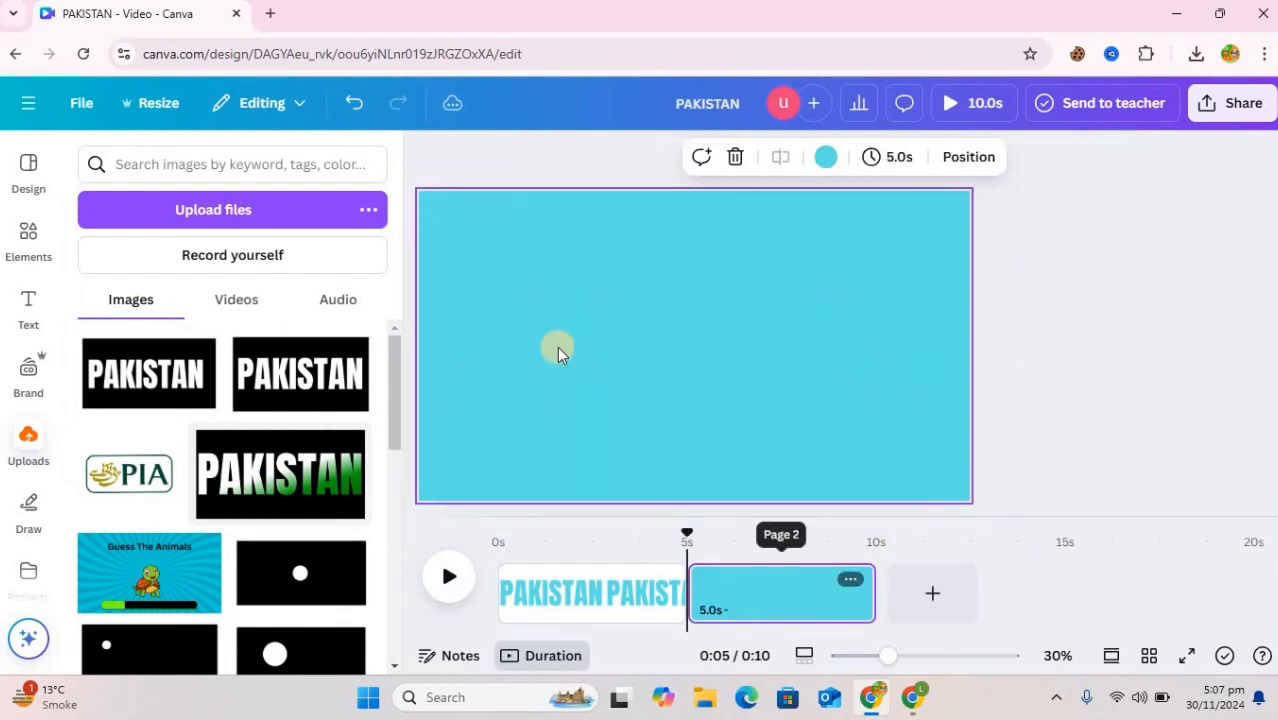
{"action": "left_click", "coordinate": [30, 235]}
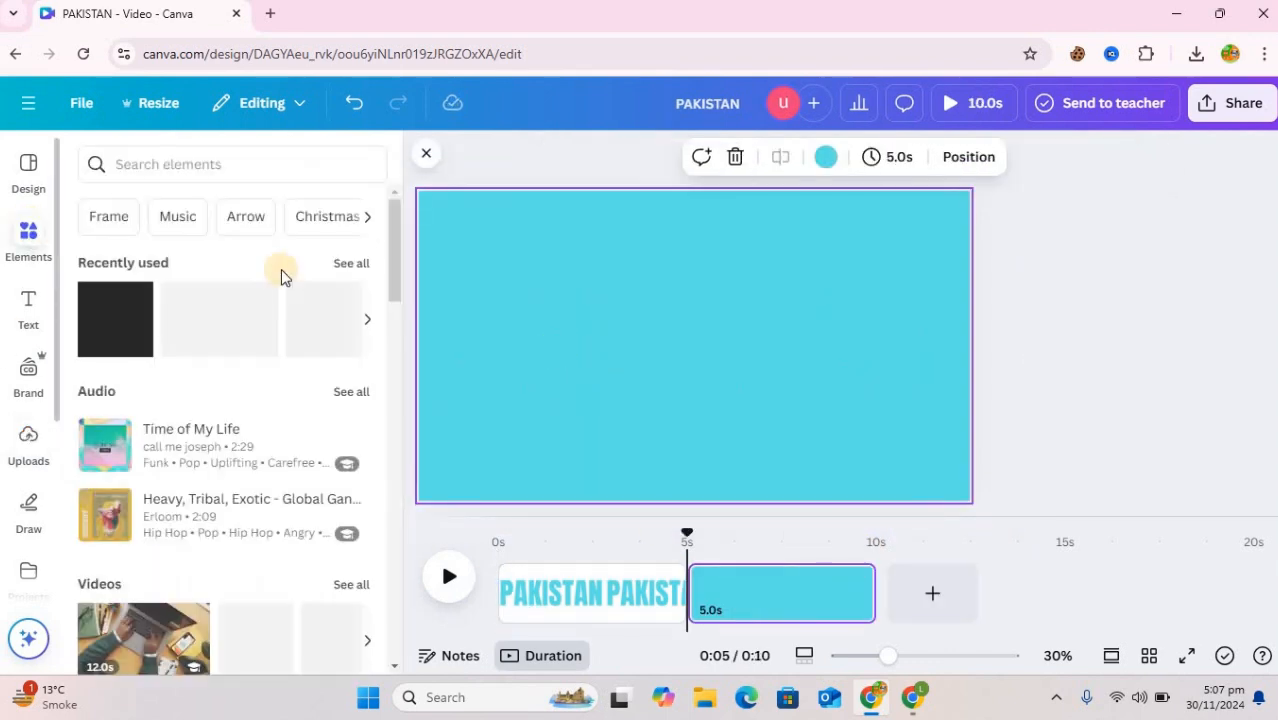
{"action": "left_click", "coordinate": [225, 323]}
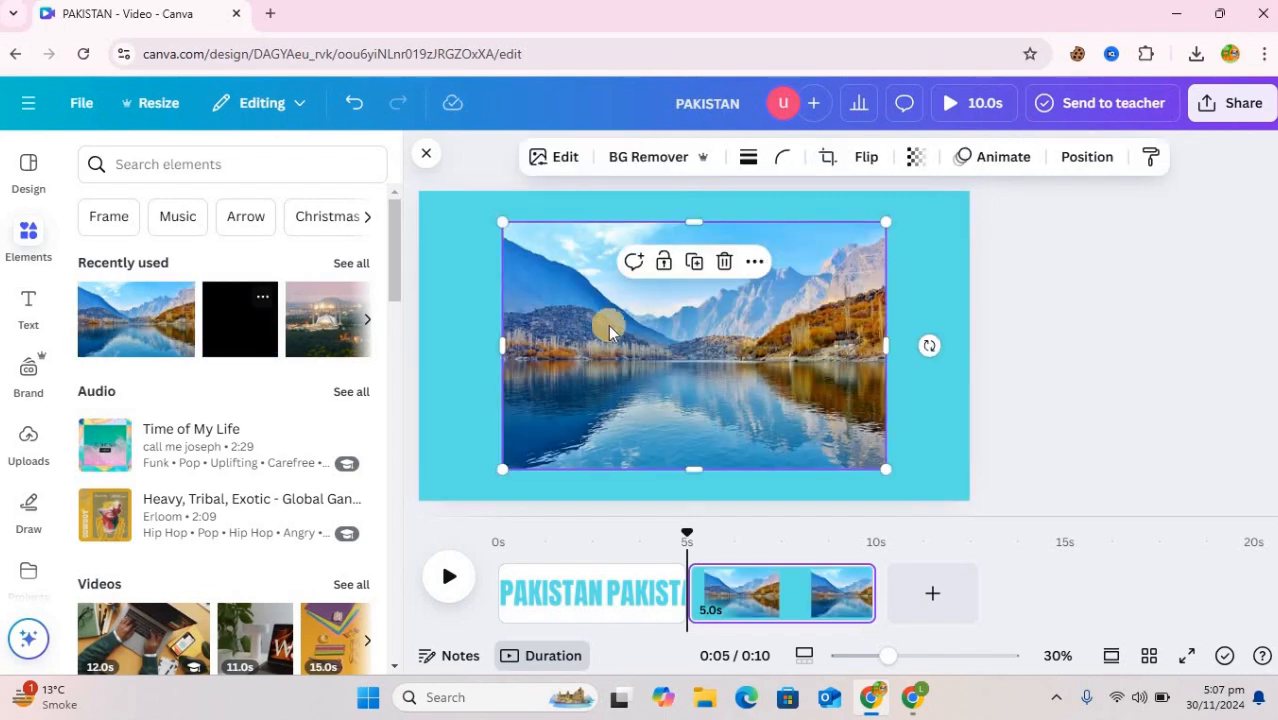
Move the lake photo to the page's upper-left corner, enlarge it to fill the page, and adjust its position
{"action": "left_click_drag", "start_coordinate": [556, 302], "coordinate": [488, 284]}
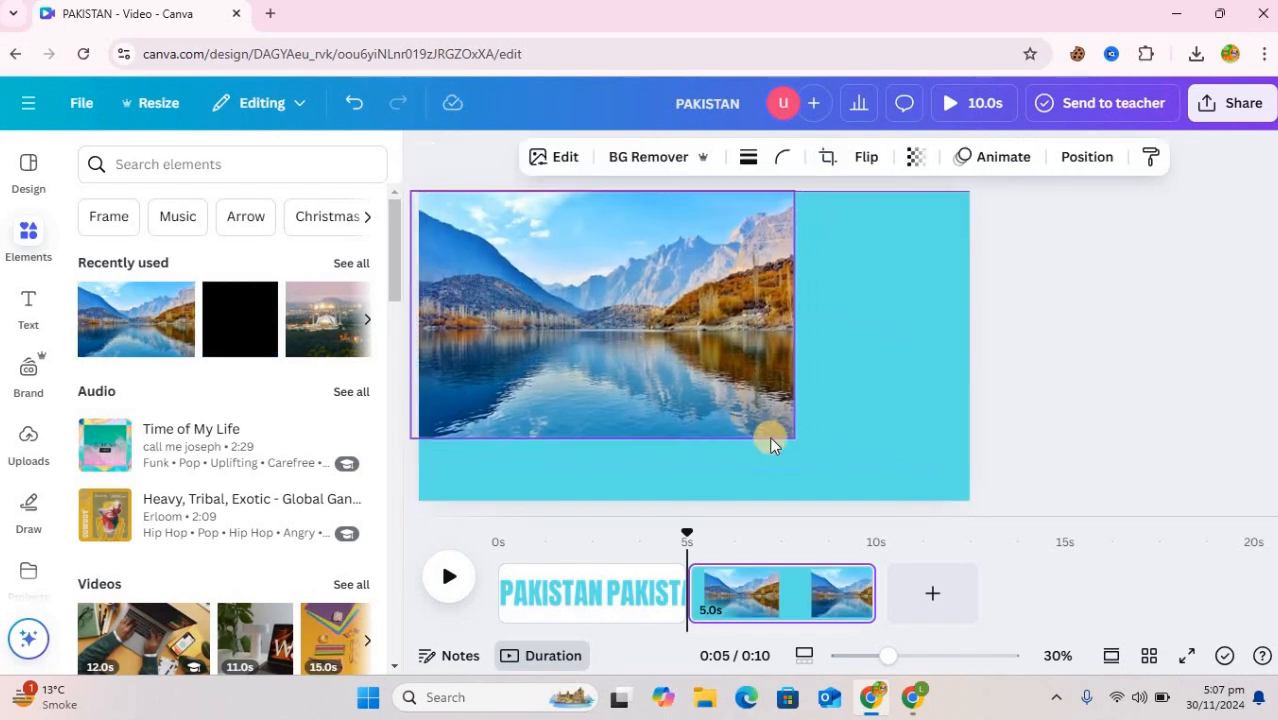
{"action": "left_click_drag", "start_coordinate": [993, 521], "coordinate": [995, 520]}
{"action": "left_click_drag", "start_coordinate": [865, 412], "coordinate": [864, 400]}
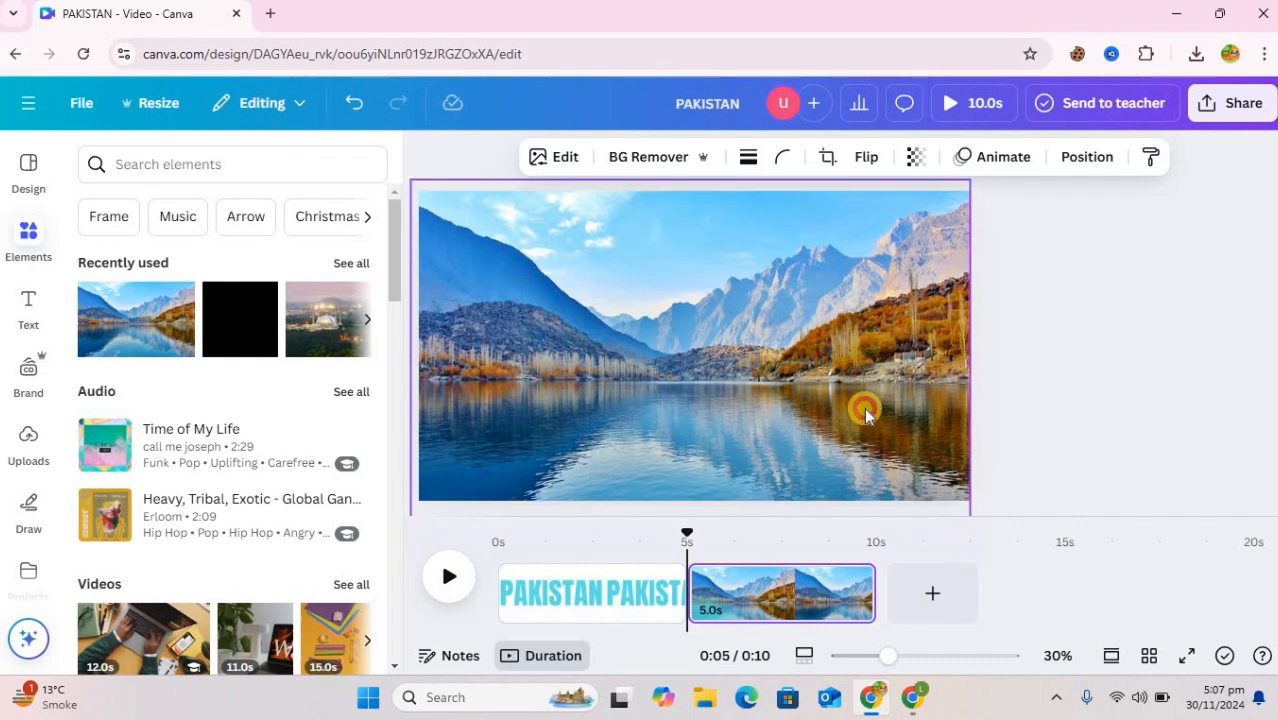
Insert the recently used white-mosque city photo, align it to the page's upper-left corner and enlarge it to cover the whole page
{"action": "left_click", "coordinate": [366, 328]}
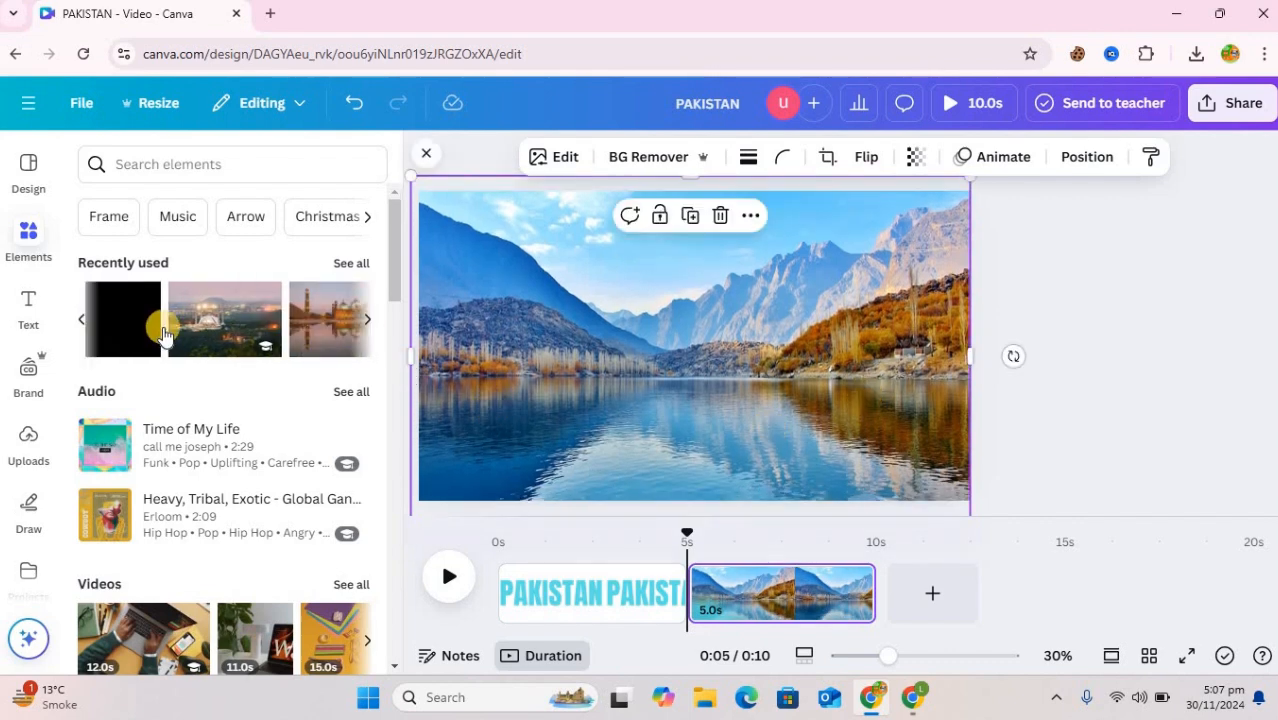
{"action": "left_click", "coordinate": [145, 337]}
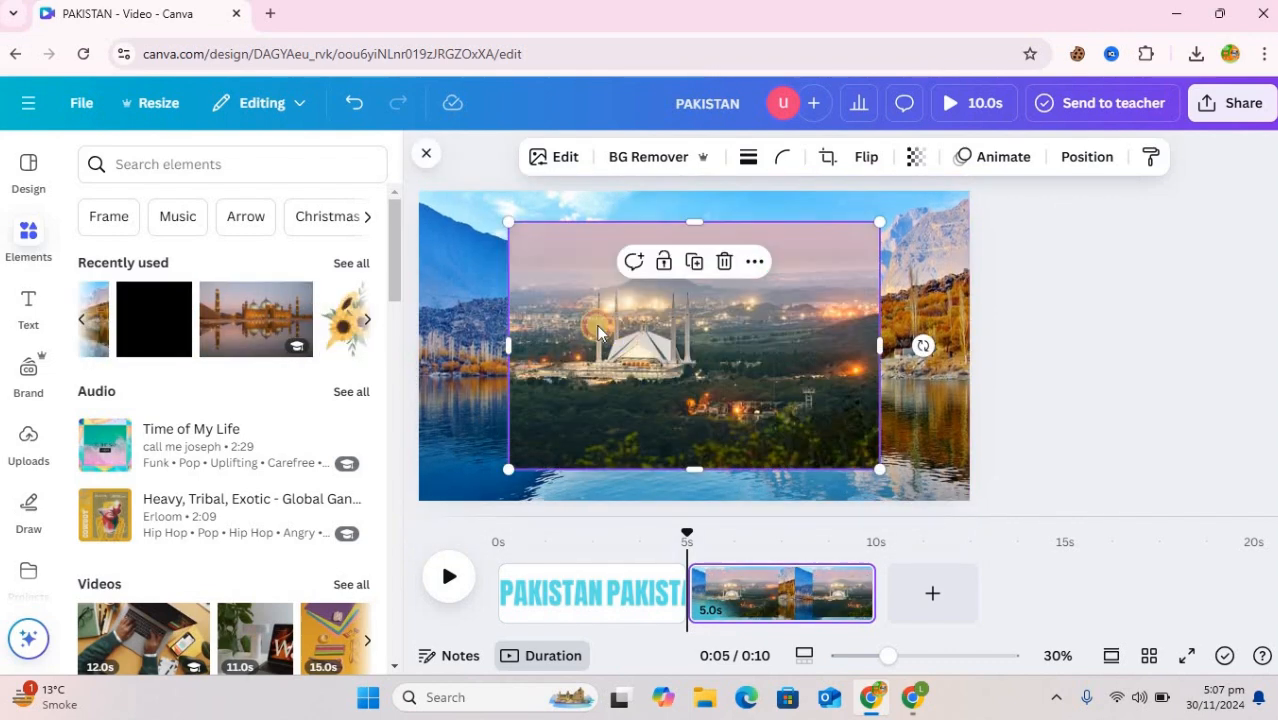
{"action": "left_click_drag", "start_coordinate": [618, 331], "coordinate": [526, 310]}
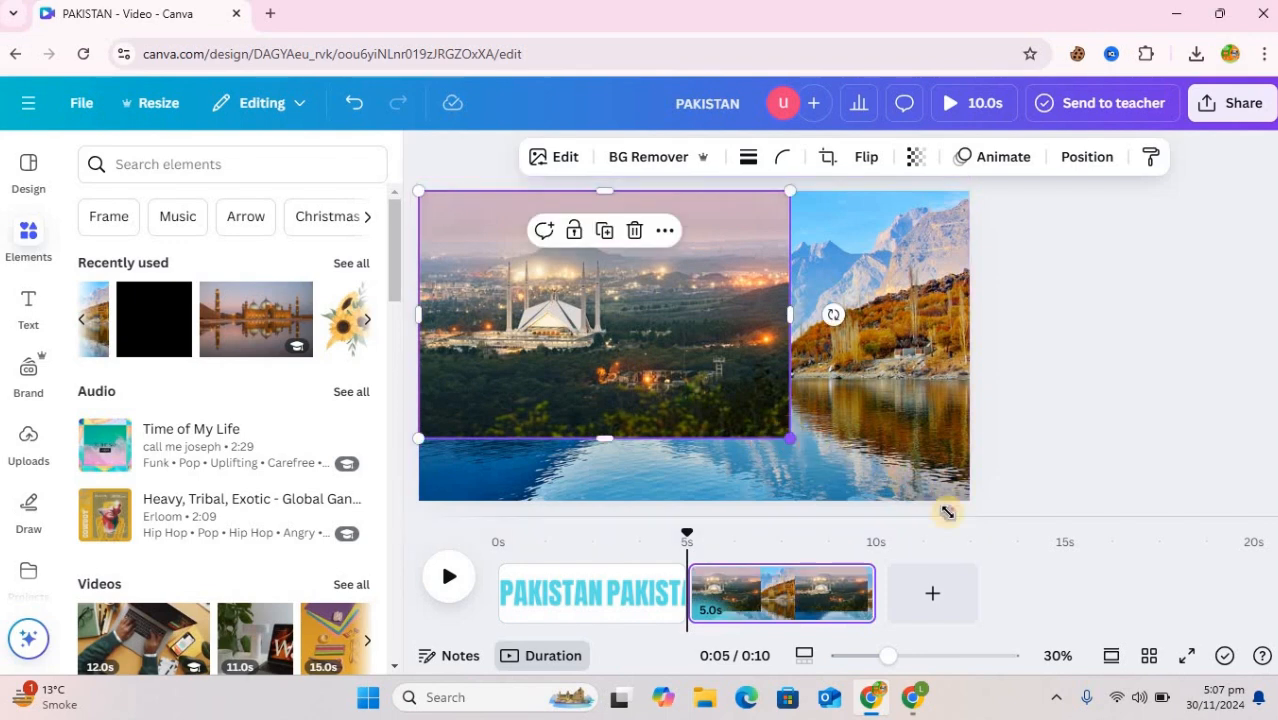
{"action": "left_click_drag", "start_coordinate": [947, 512], "coordinate": [990, 543]}
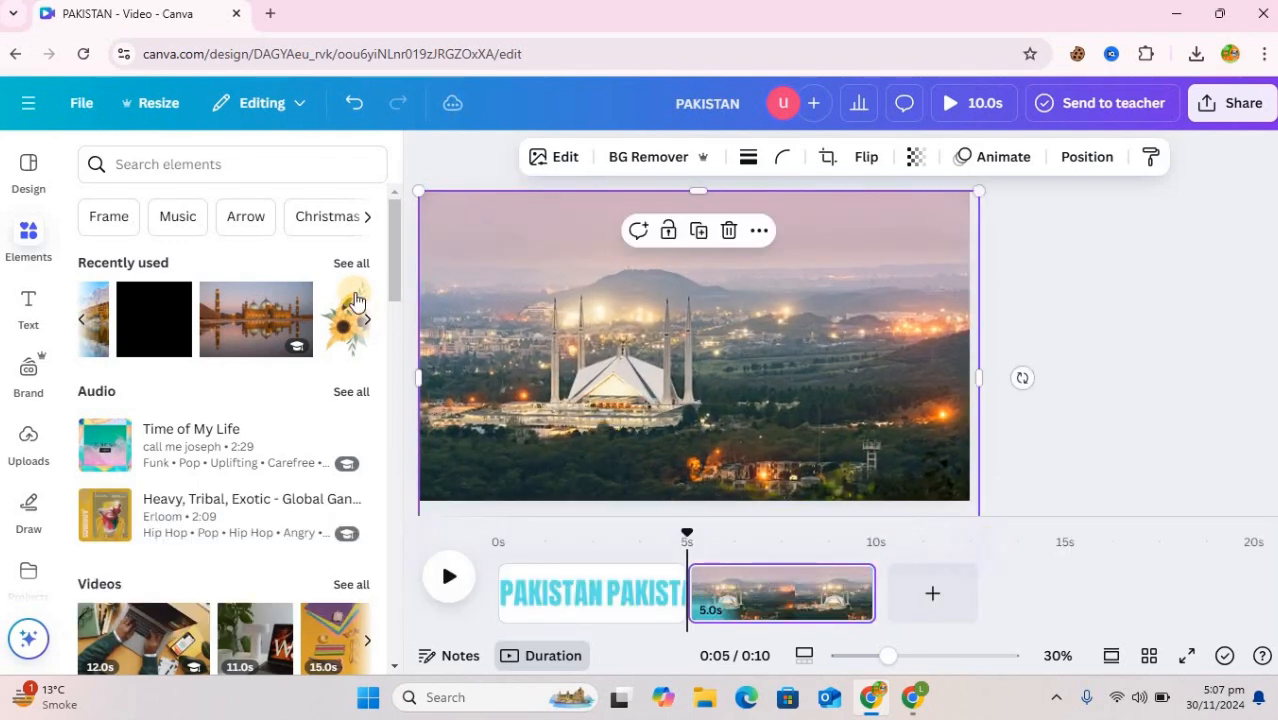
Insert the photo of the domed mosque reflected in water and enlarge it to cover the whole second page
{"action": "left_click", "coordinate": [255, 317]}
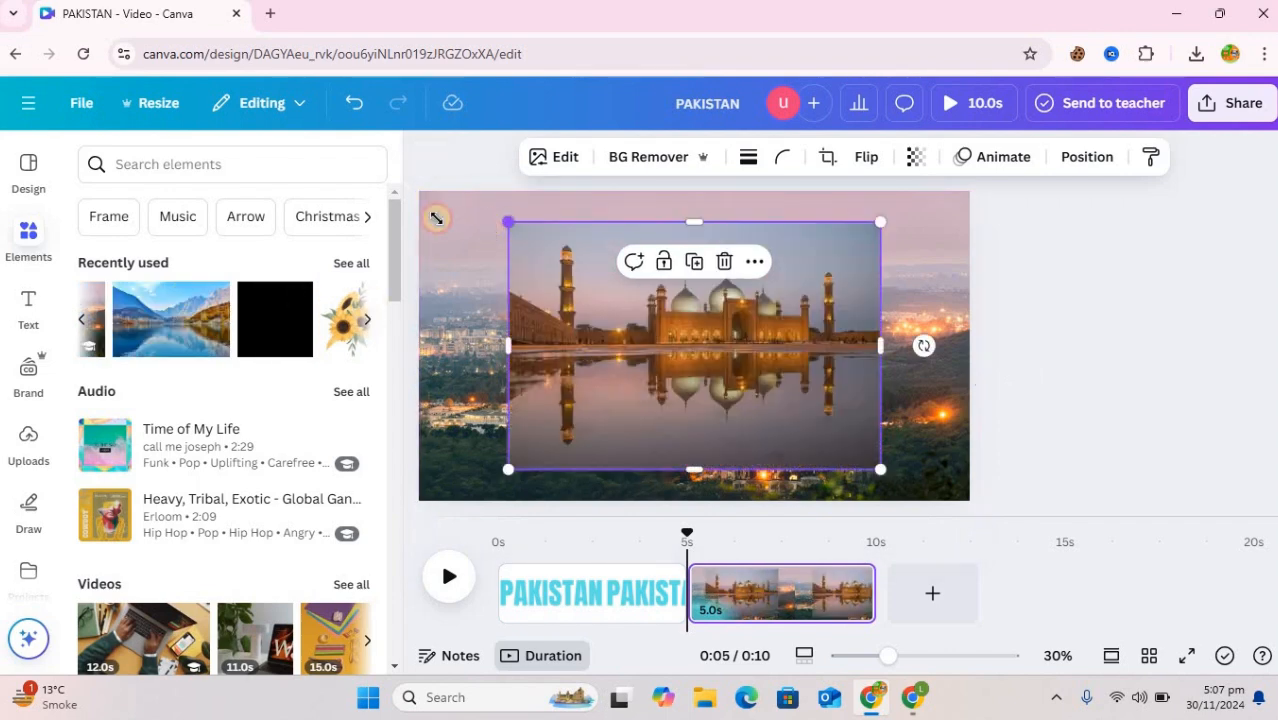
{"action": "left_click_drag", "start_coordinate": [436, 217], "coordinate": [392, 206]}
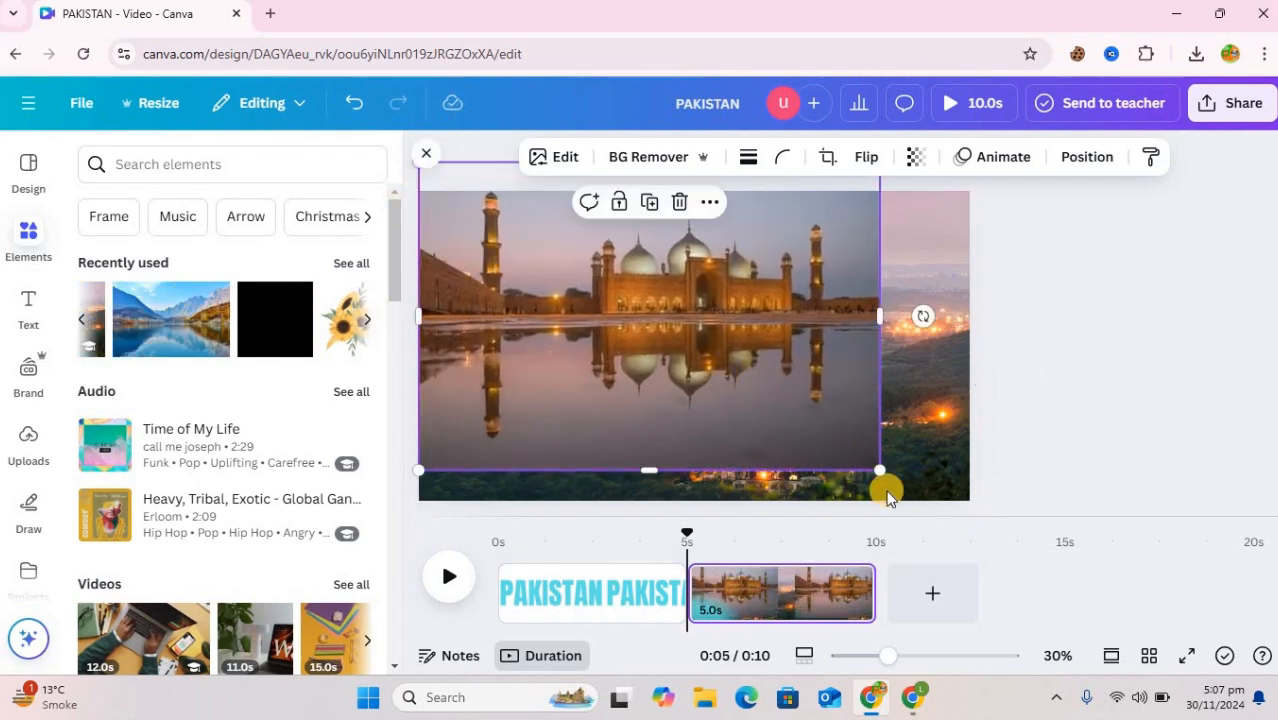
{"action": "left_click_drag", "start_coordinate": [882, 470], "coordinate": [1002, 546]}
Move the white PAKISTAN cut-out image from the first page onto the second page, over the photos
{"action": "left_click", "coordinate": [603, 594]}
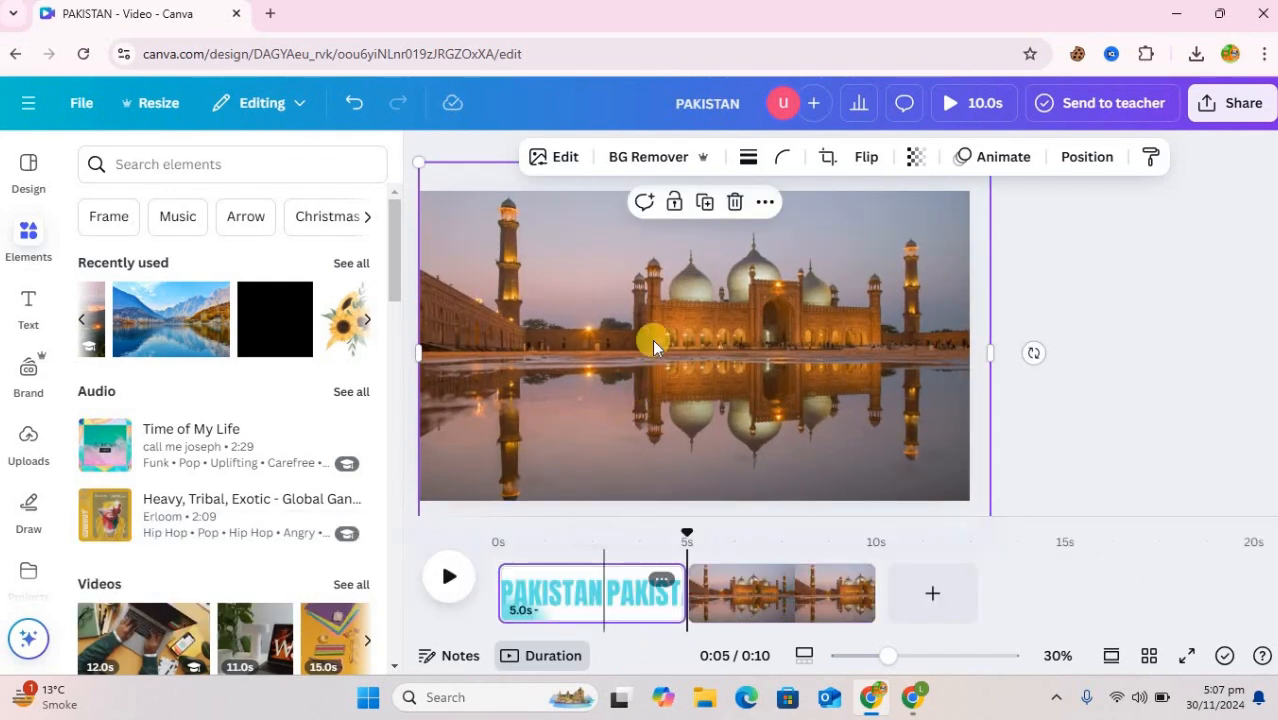
{"action": "left_click", "coordinate": [715, 447]}
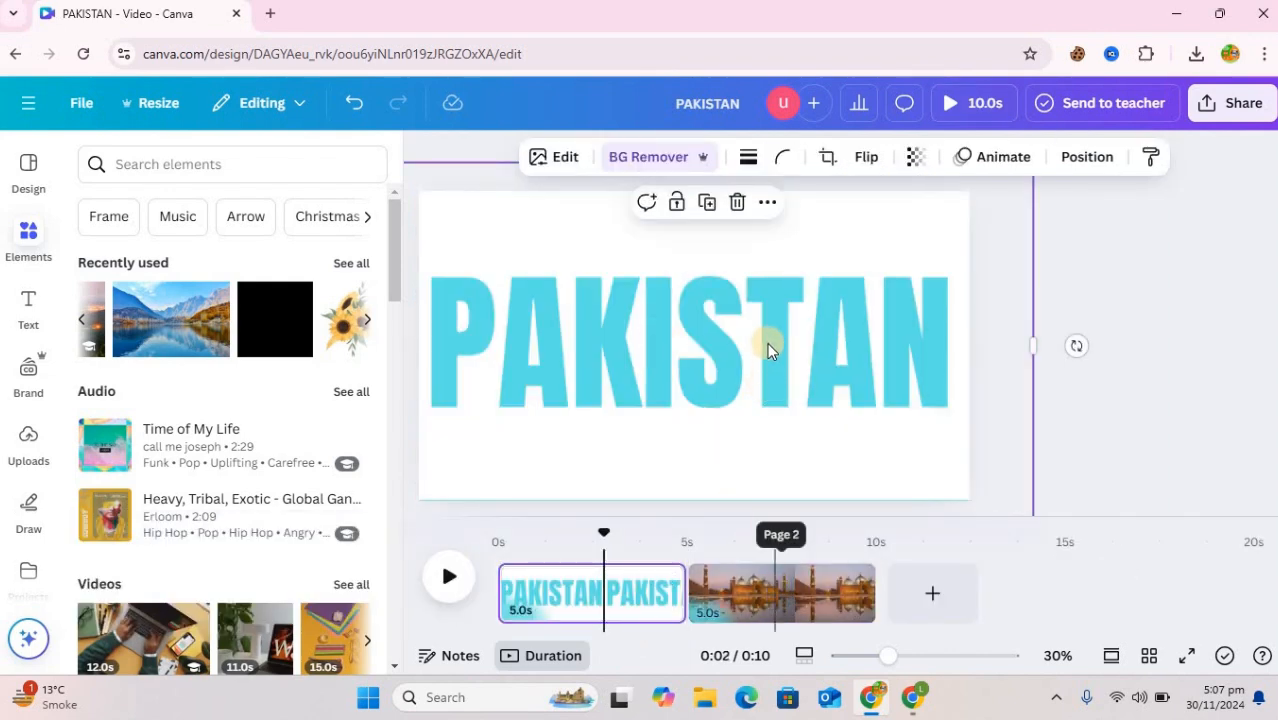
{"action": "left_click_drag", "start_coordinate": [768, 335], "coordinate": [797, 593]}
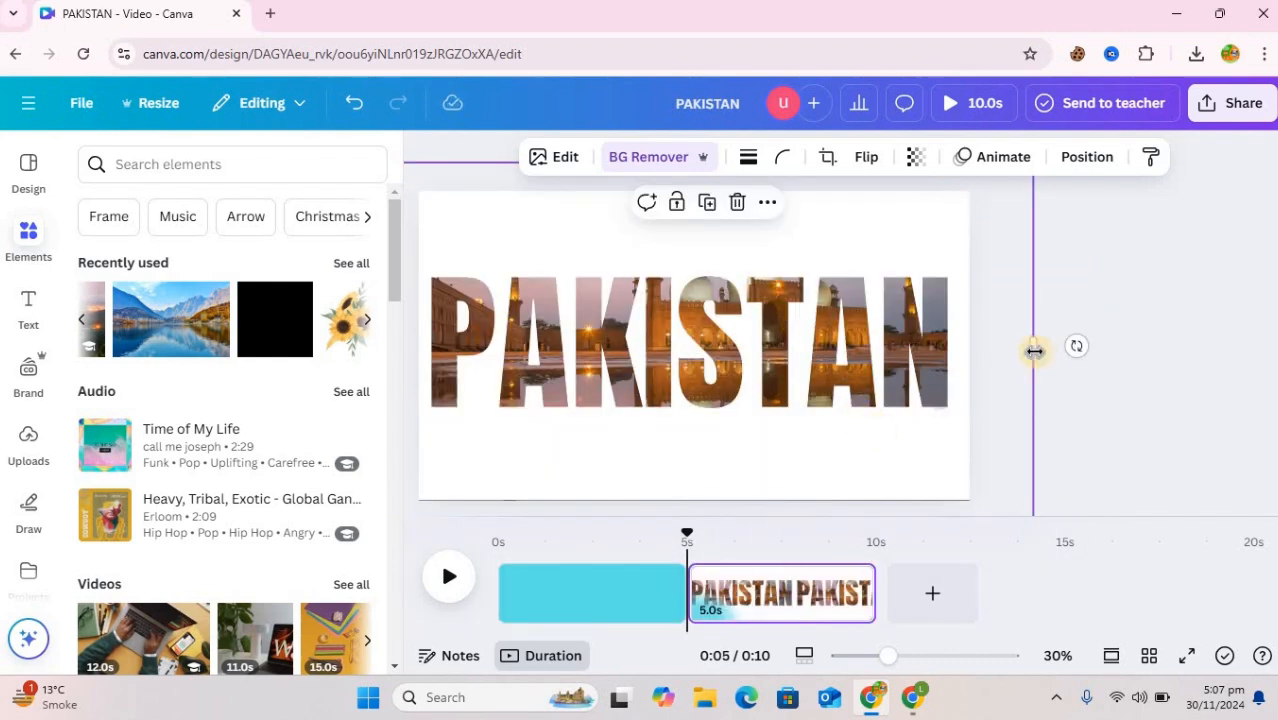
Pull in both sides of the PAKISTAN cut-out image to bring its edges close to the page edges
{"action": "left_click_drag", "start_coordinate": [986, 350], "coordinate": [975, 348]}
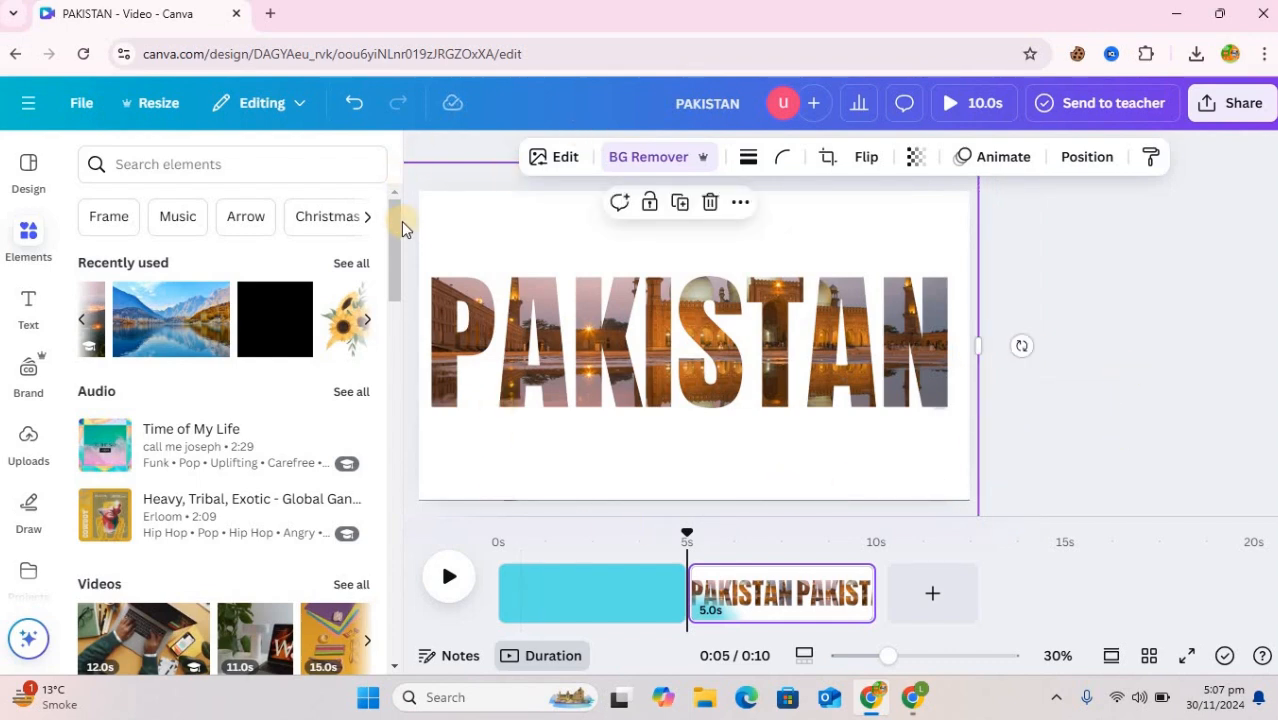
{"action": "left_click", "coordinate": [425, 157]}
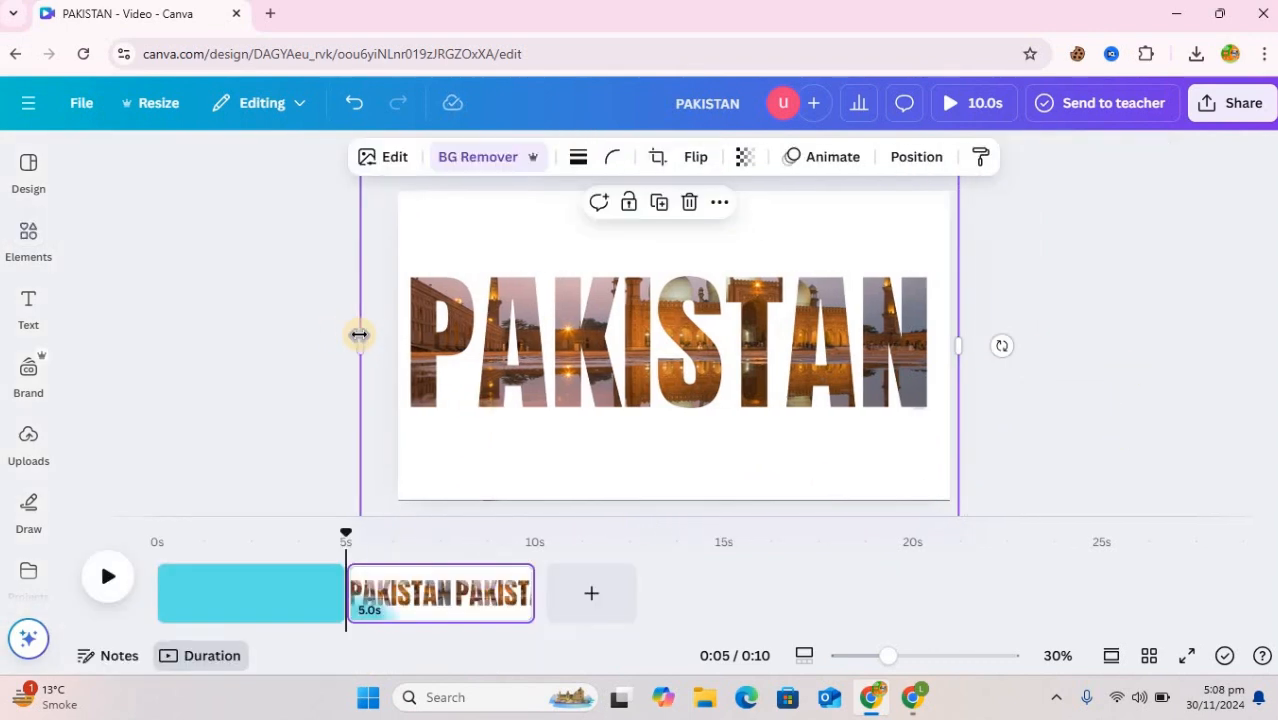
{"action": "left_click_drag", "start_coordinate": [385, 335], "coordinate": [397, 334]}
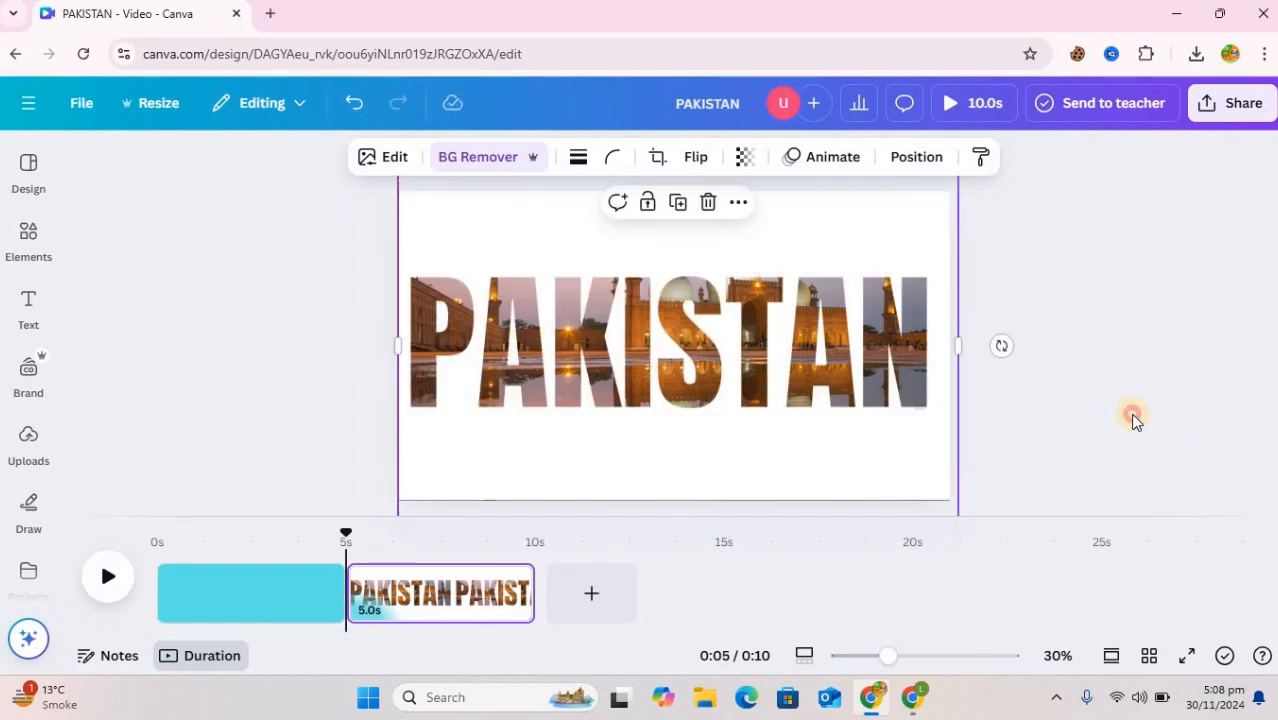
{"action": "left_click", "coordinate": [824, 434]}
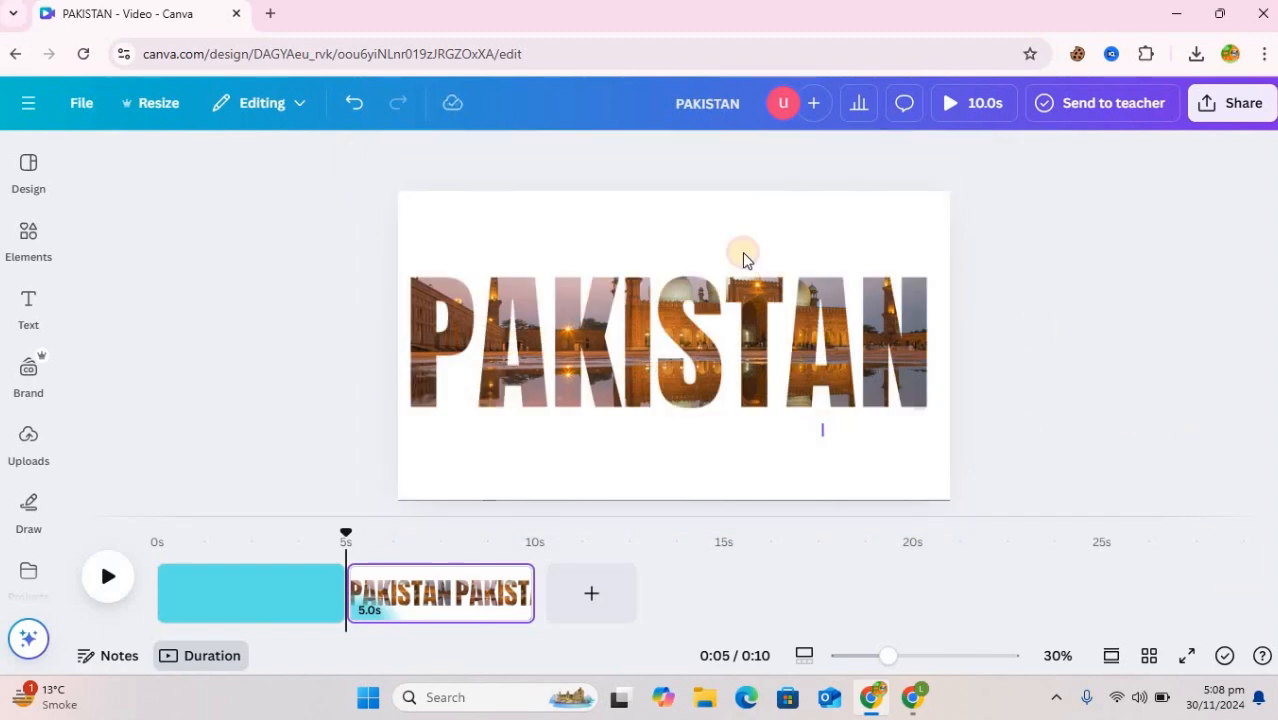
Examine the layer order of the PAKISTAN cut-out and the stacked photos on the second page
{"action": "left_click", "coordinate": [737, 205]}
{"action": "left_click", "coordinate": [735, 213]}
{"action": "left_click", "coordinate": [684, 213]}
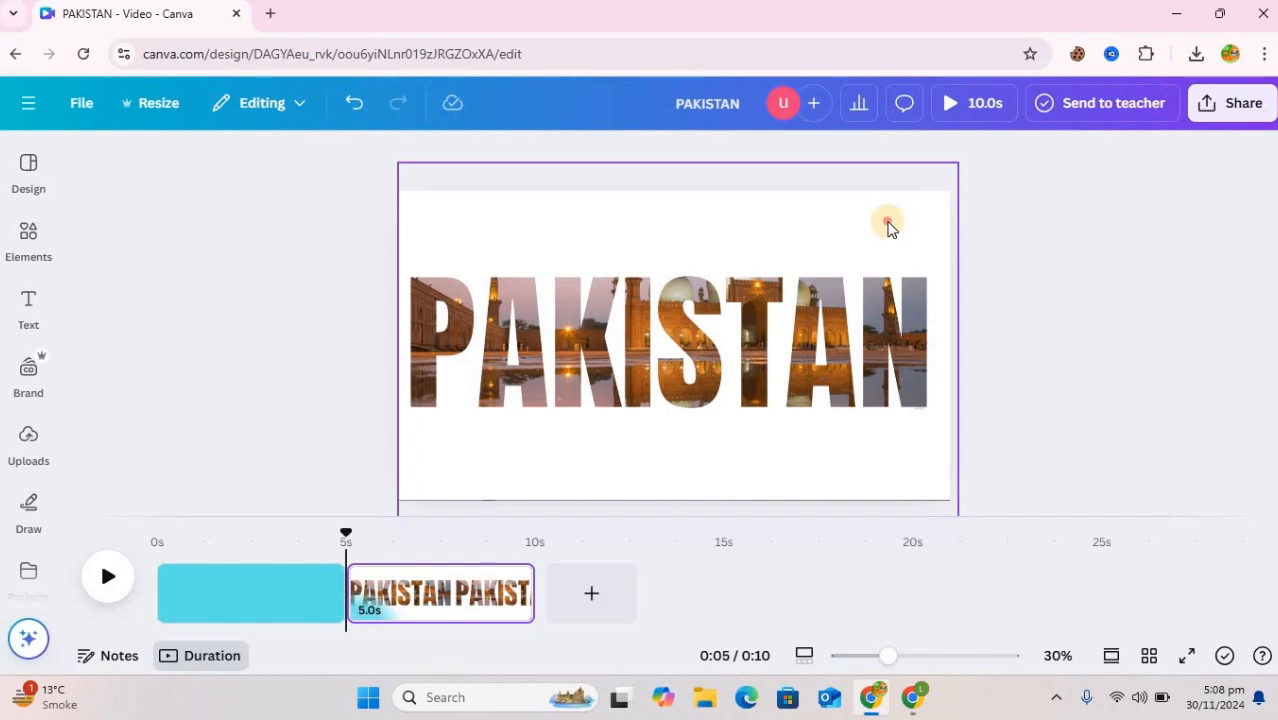
{"action": "left_click", "coordinate": [786, 245]}
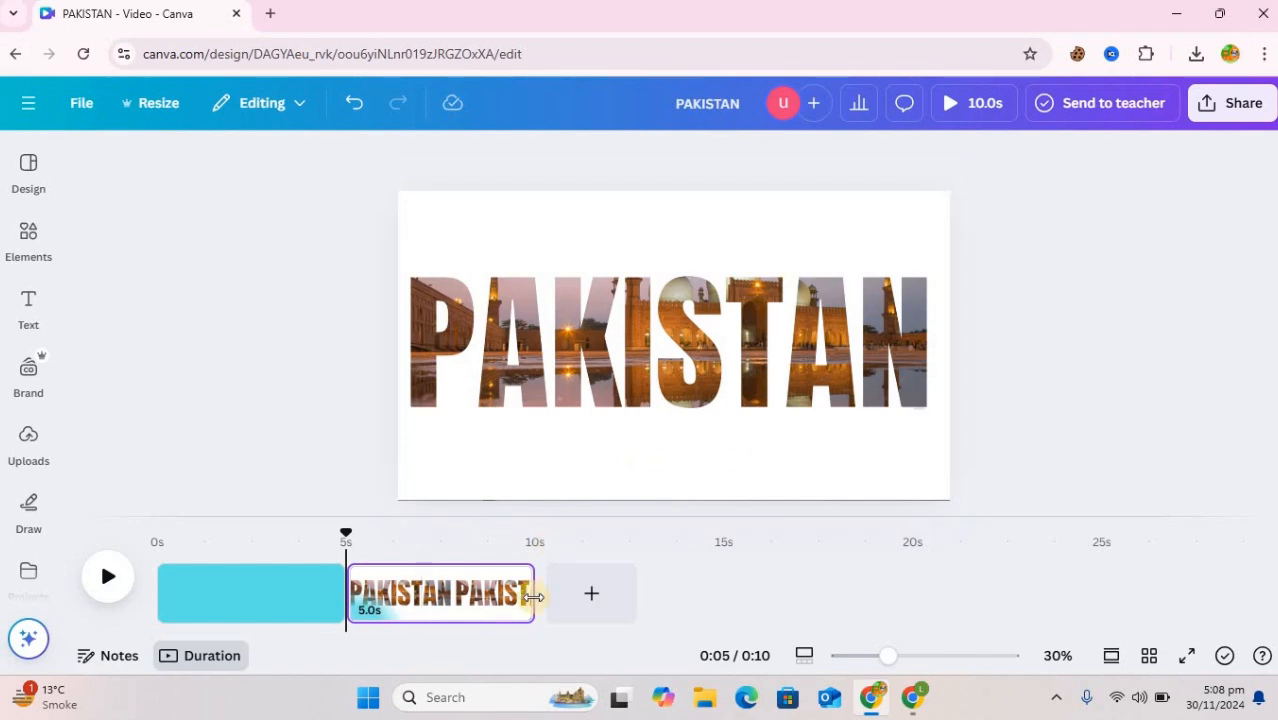
{"action": "left_click", "coordinate": [667, 346]}
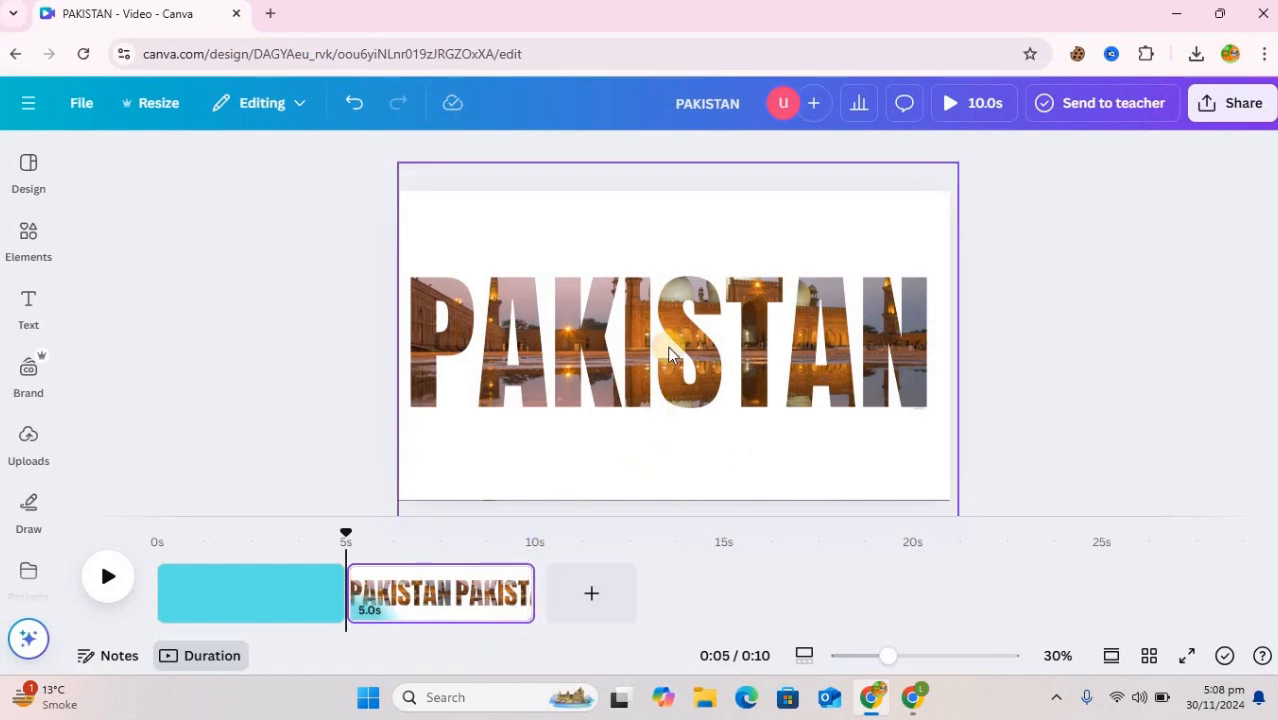
{"action": "left_click", "coordinate": [738, 205]}
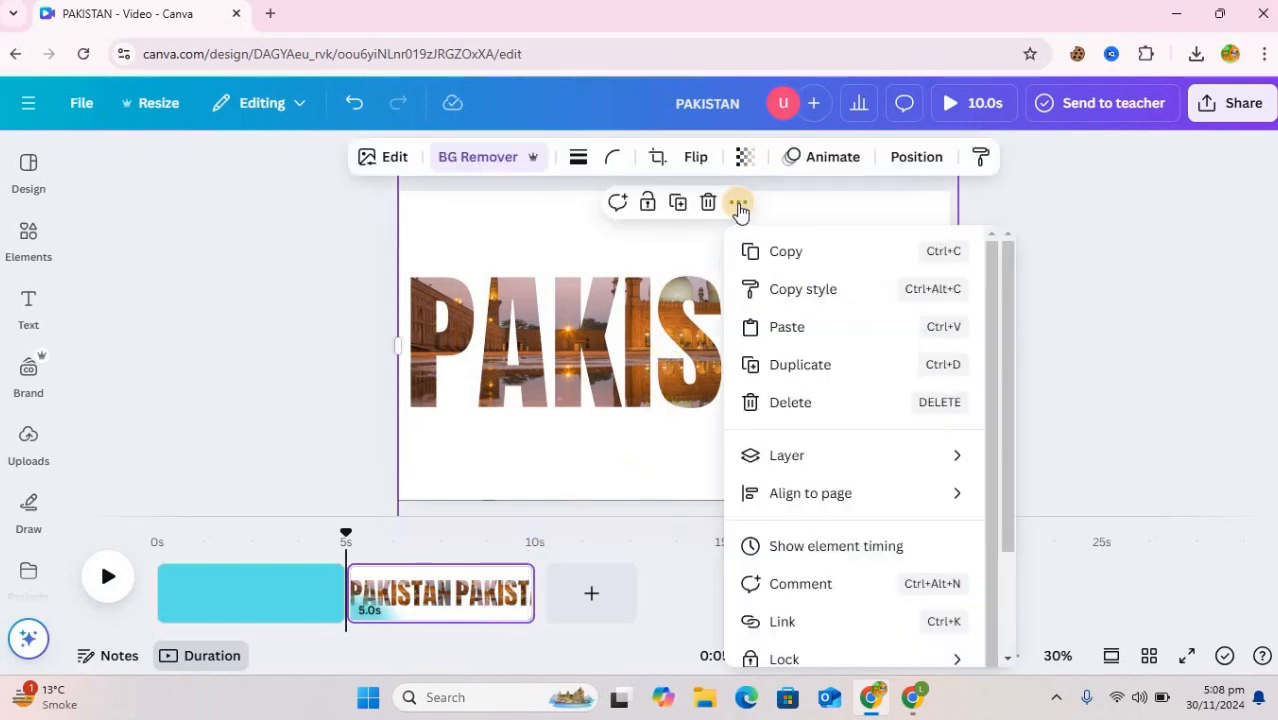
{"action": "left_click", "coordinate": [916, 160]}
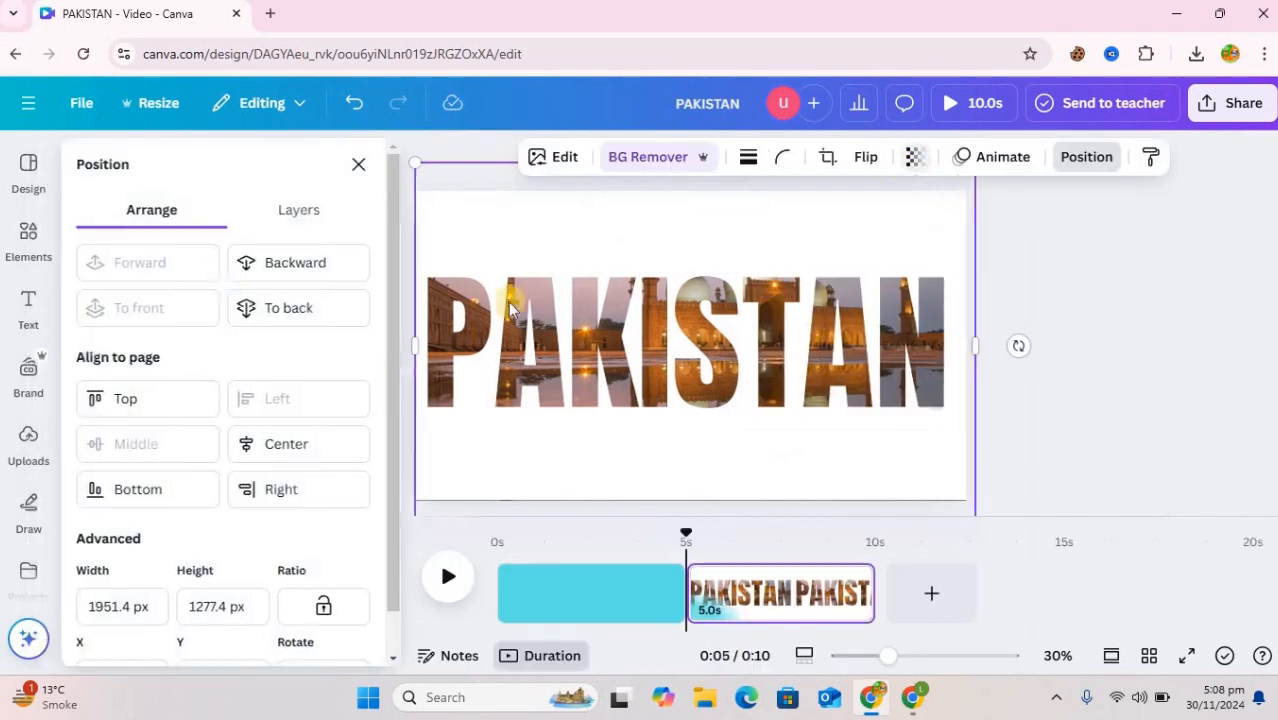
{"action": "left_click", "coordinate": [311, 212]}
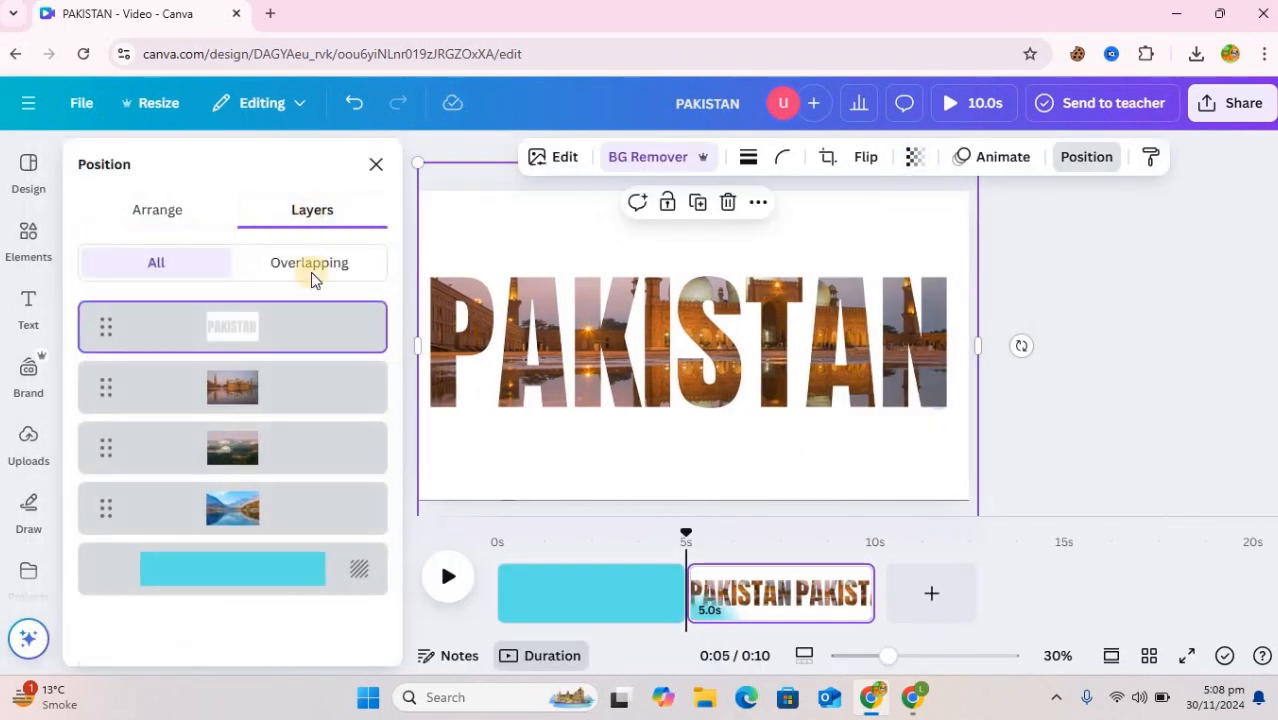
{"action": "left_click", "coordinate": [289, 399]}
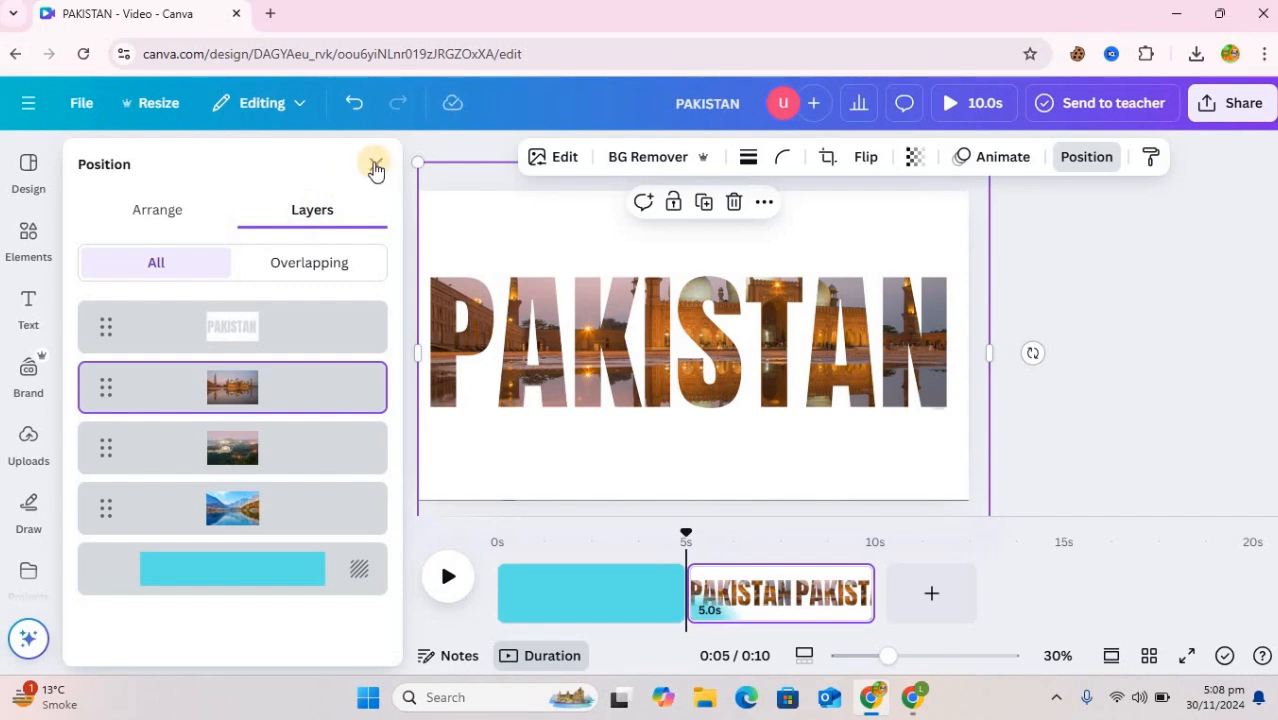
Add the recently used square shape and reshape it into a thin vertical bar slightly taller than the PAKISTAN lettering
{"action": "left_click", "coordinate": [30, 243]}
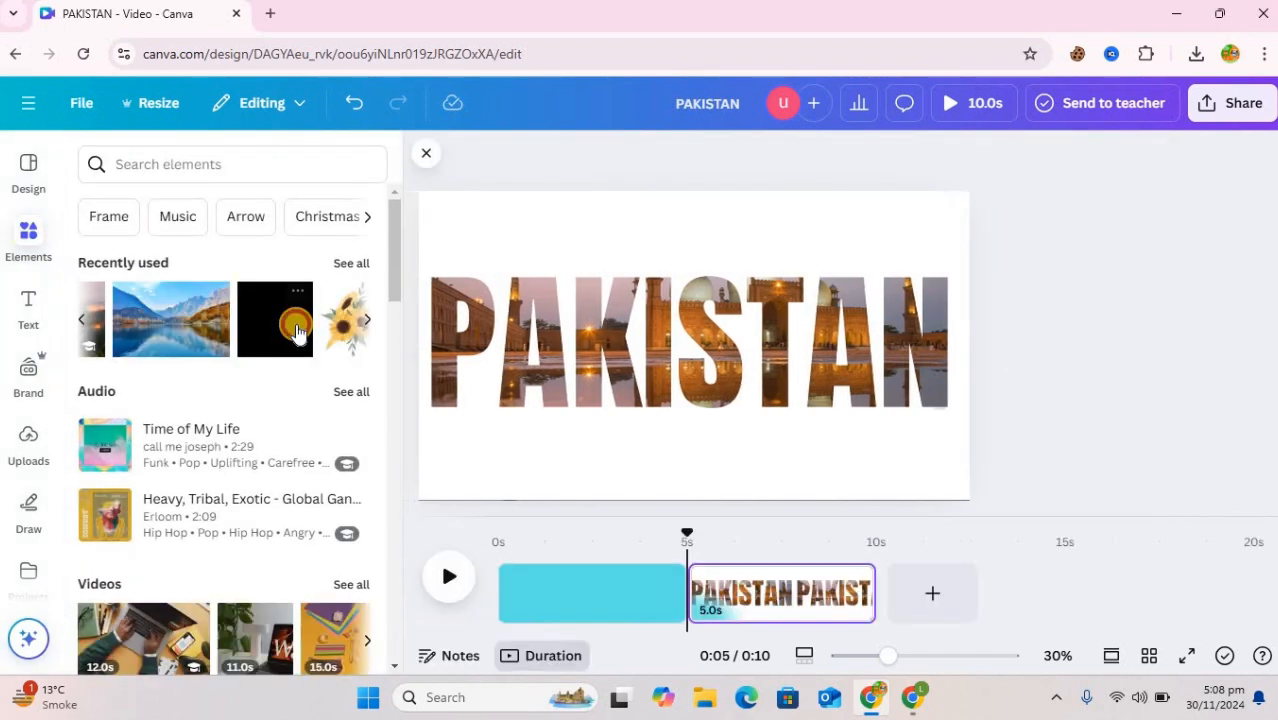
{"action": "left_click", "coordinate": [297, 332]}
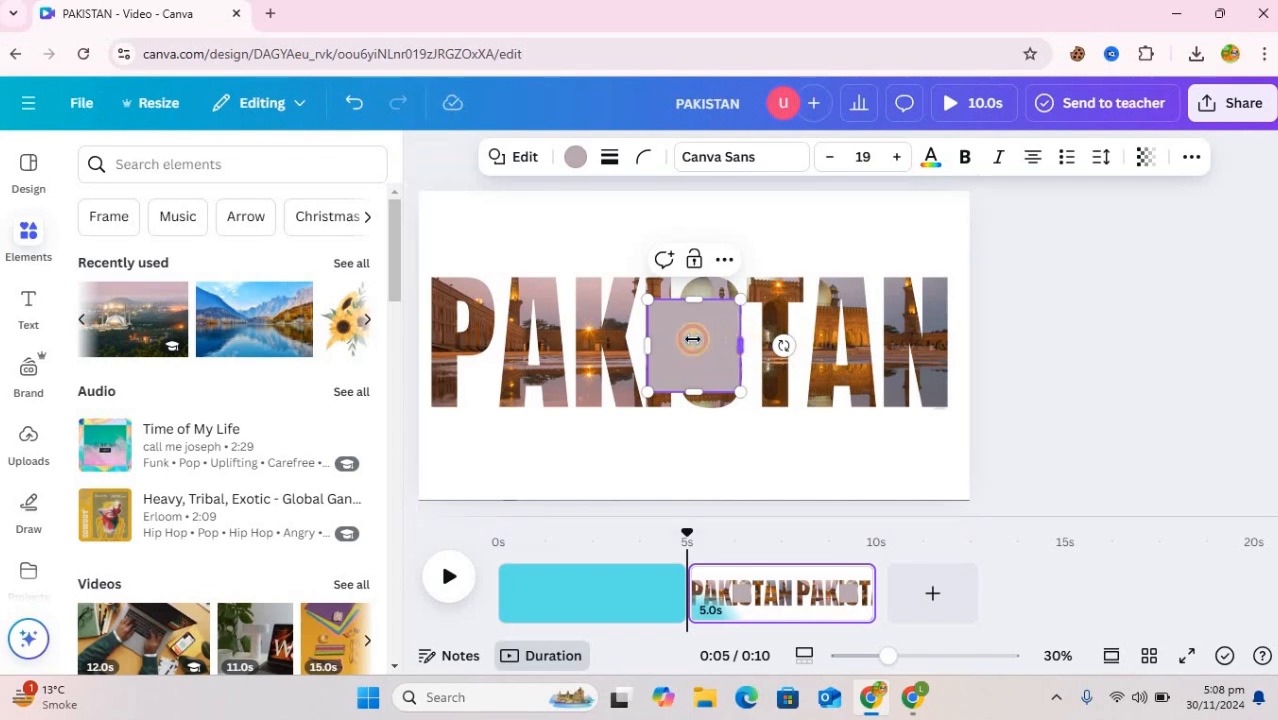
{"action": "left_click_drag", "start_coordinate": [692, 339], "coordinate": [651, 339]}
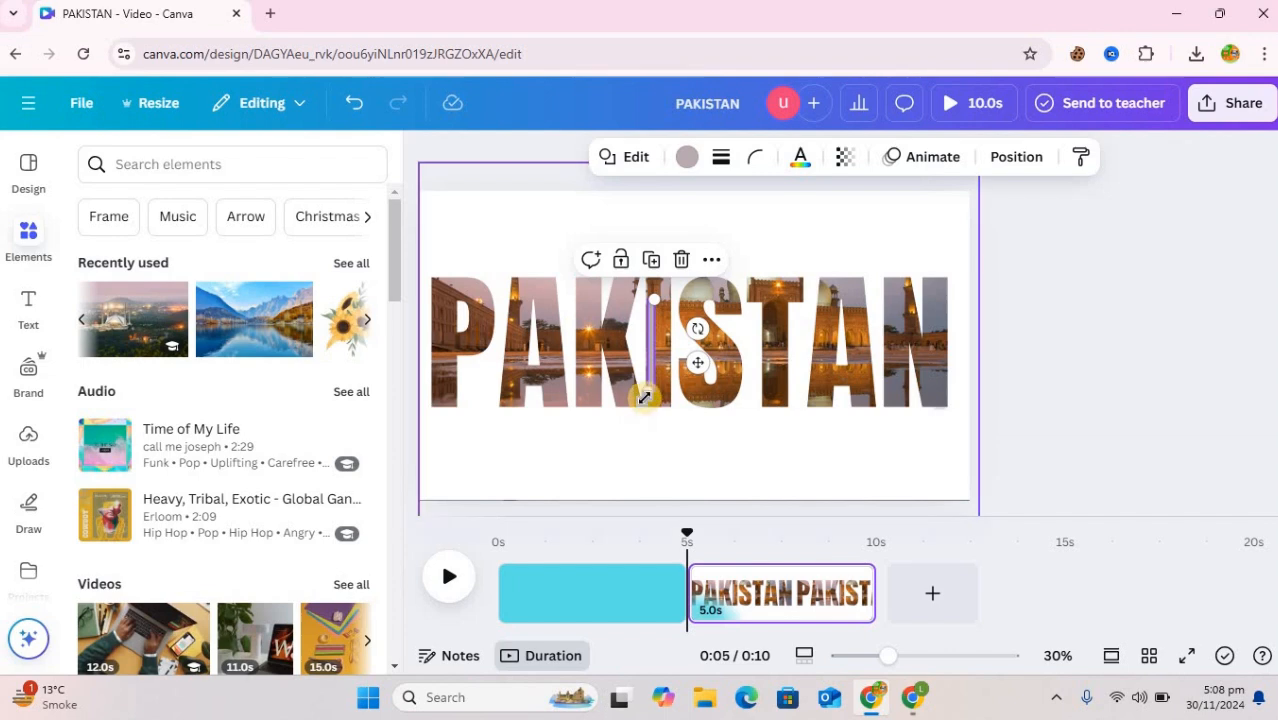
{"action": "left_click_drag", "start_coordinate": [645, 394], "coordinate": [646, 430]}
{"action": "left_click_drag", "start_coordinate": [651, 287], "coordinate": [652, 265]}
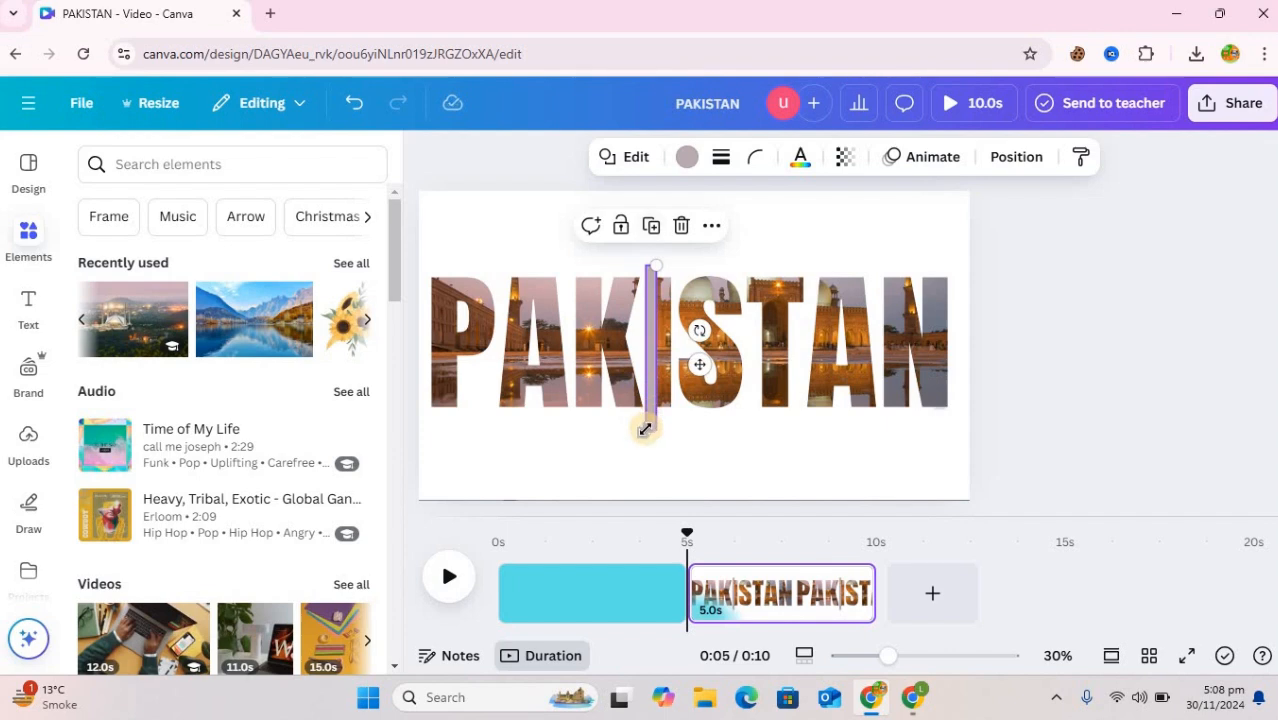
{"action": "left_click_drag", "start_coordinate": [648, 427], "coordinate": [647, 427]}
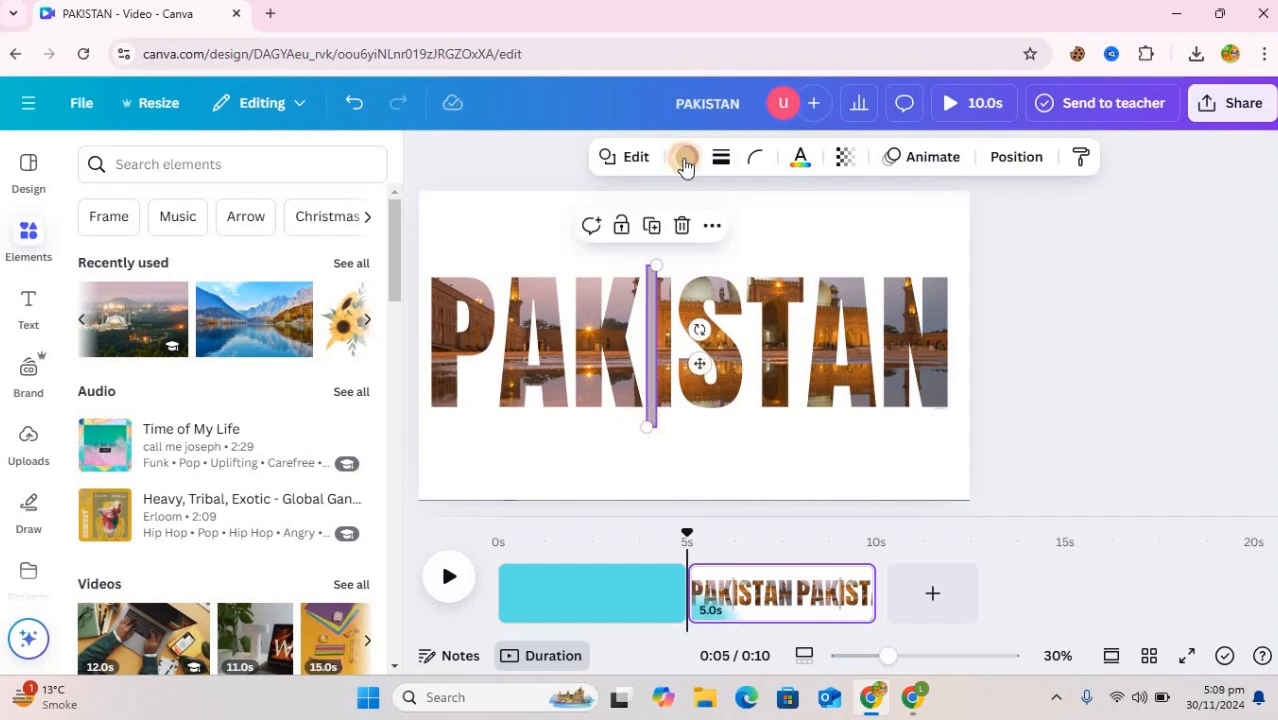
Colour the vertical bar black and place it just after the final N of the PAKISTAN lettering
{"action": "left_click", "coordinate": [685, 160]}
{"action": "left_click", "coordinate": [199, 306]}
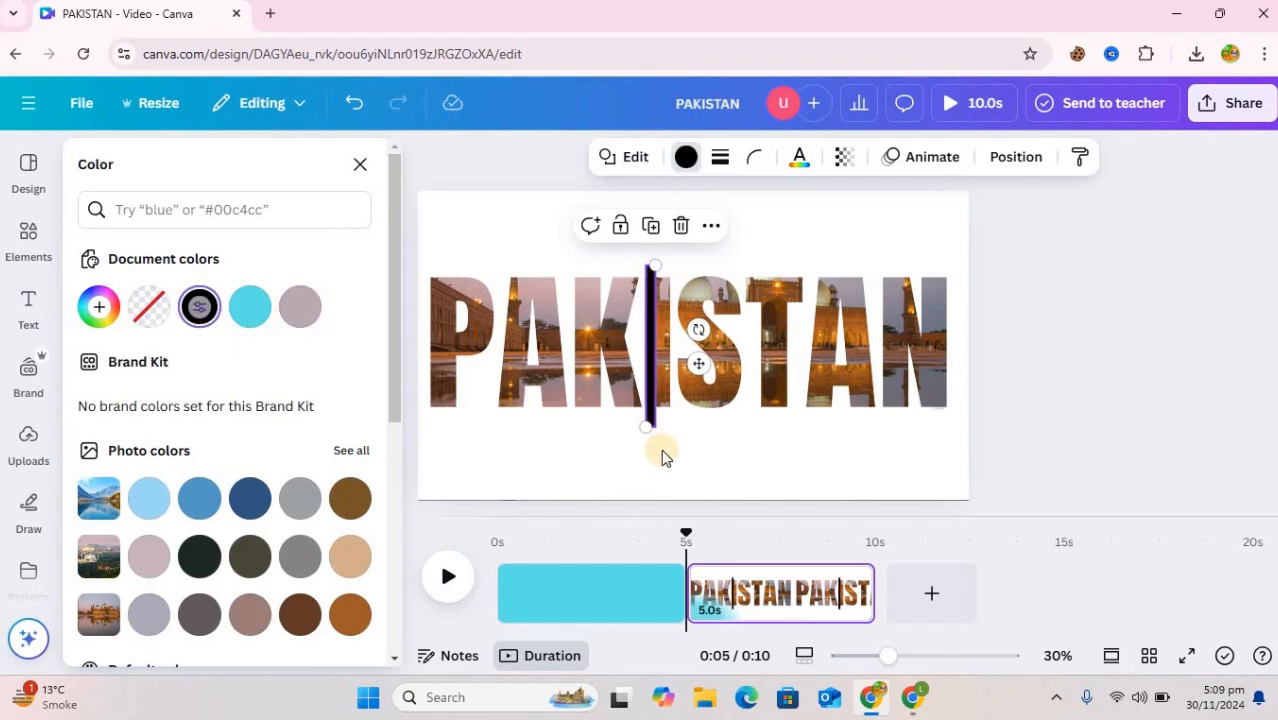
{"action": "left_click_drag", "start_coordinate": [700, 361], "coordinate": [1004, 354]}
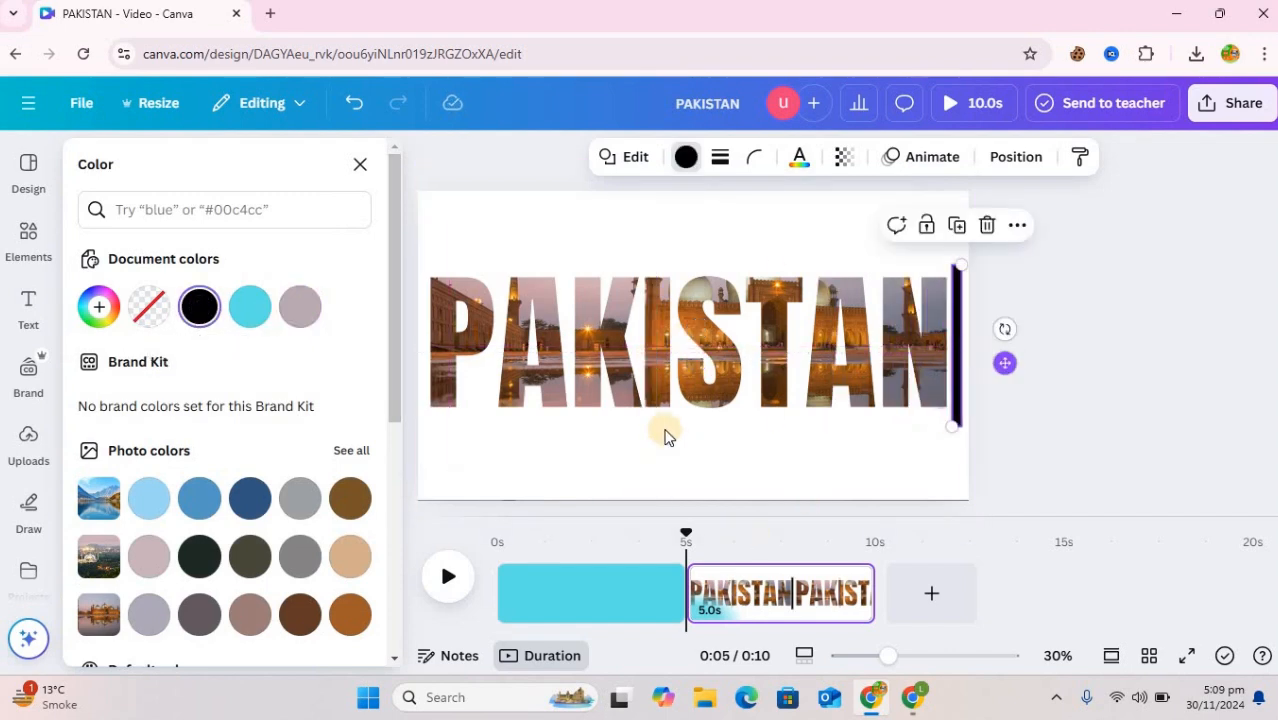
Slide the reflected-mosque photo off the page's left side and move the black bar to the page's left edge, before the P
{"action": "left_click", "coordinate": [1020, 178]}
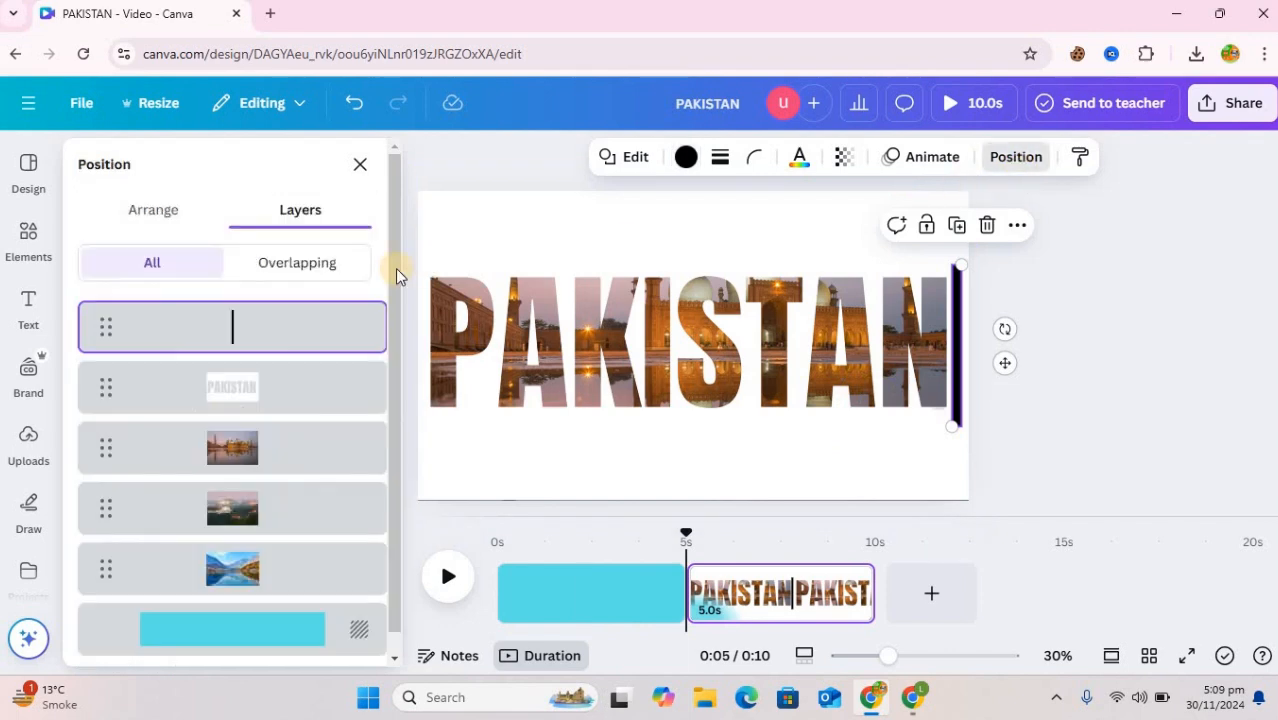
{"action": "left_click", "coordinate": [268, 445]}
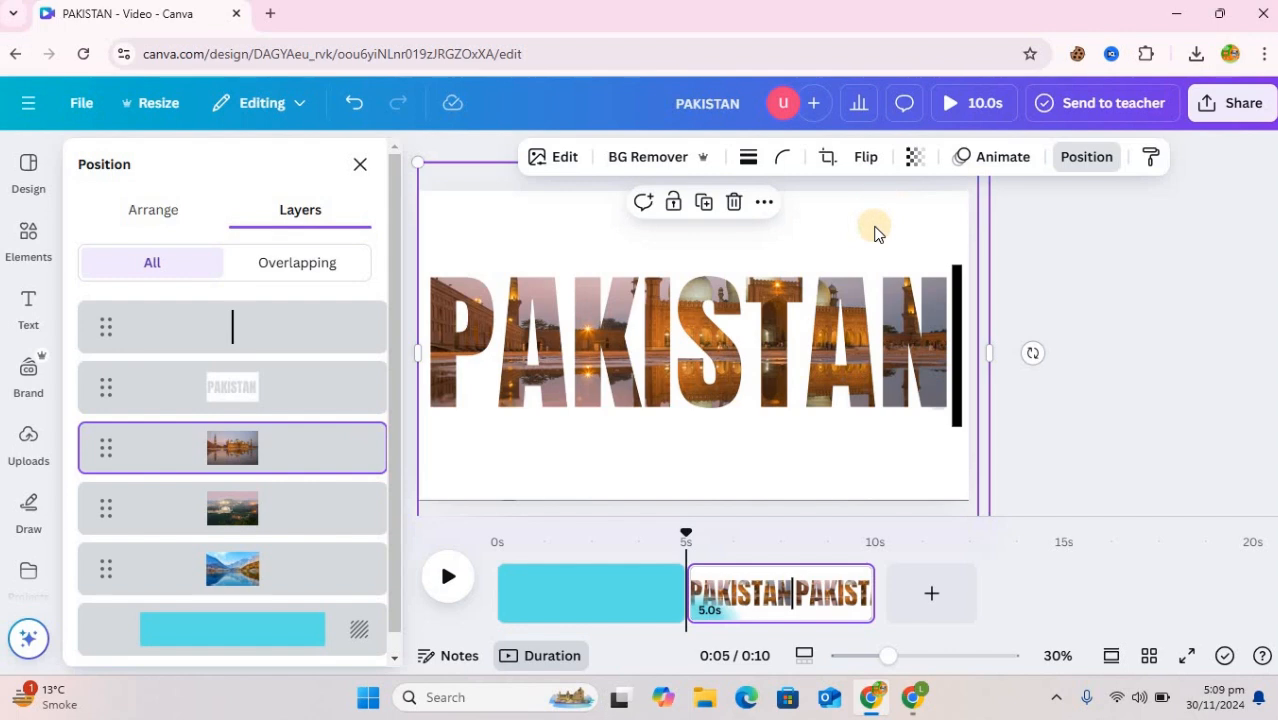
{"action": "left_click_drag", "start_coordinate": [876, 260], "coordinate": [308, 234]}
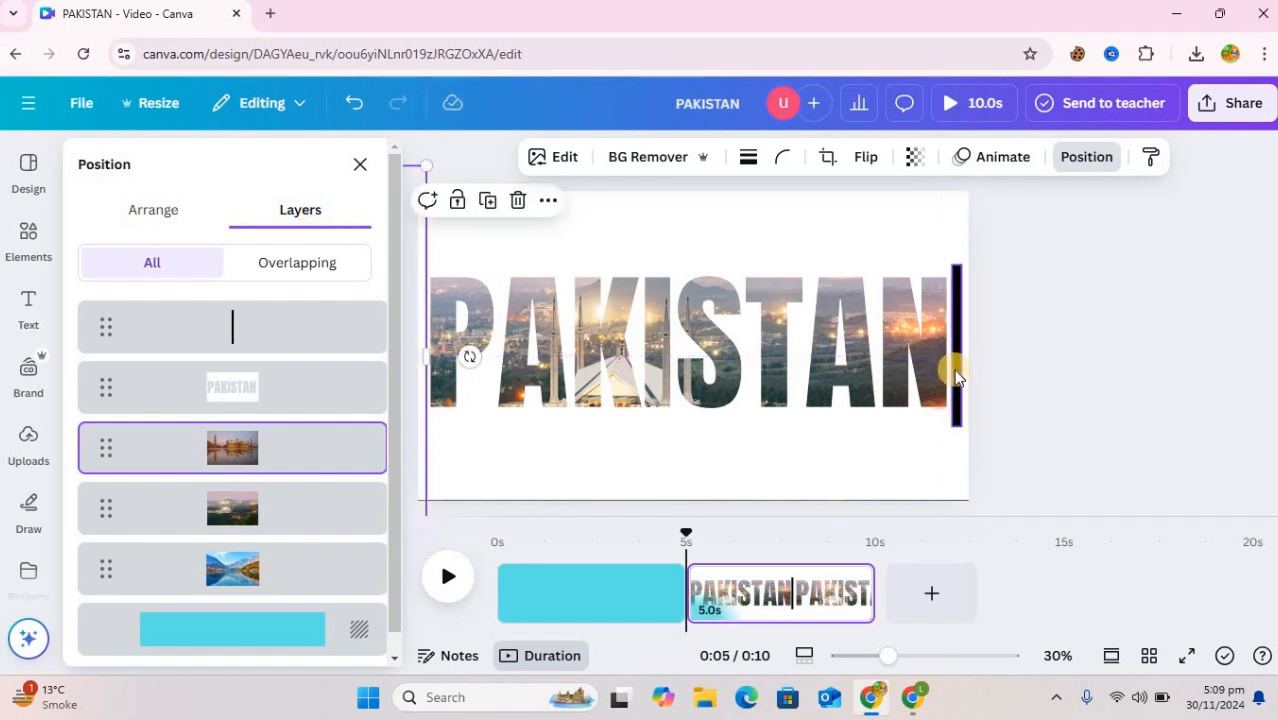
{"action": "left_click_drag", "start_coordinate": [933, 371], "coordinate": [420, 369]}
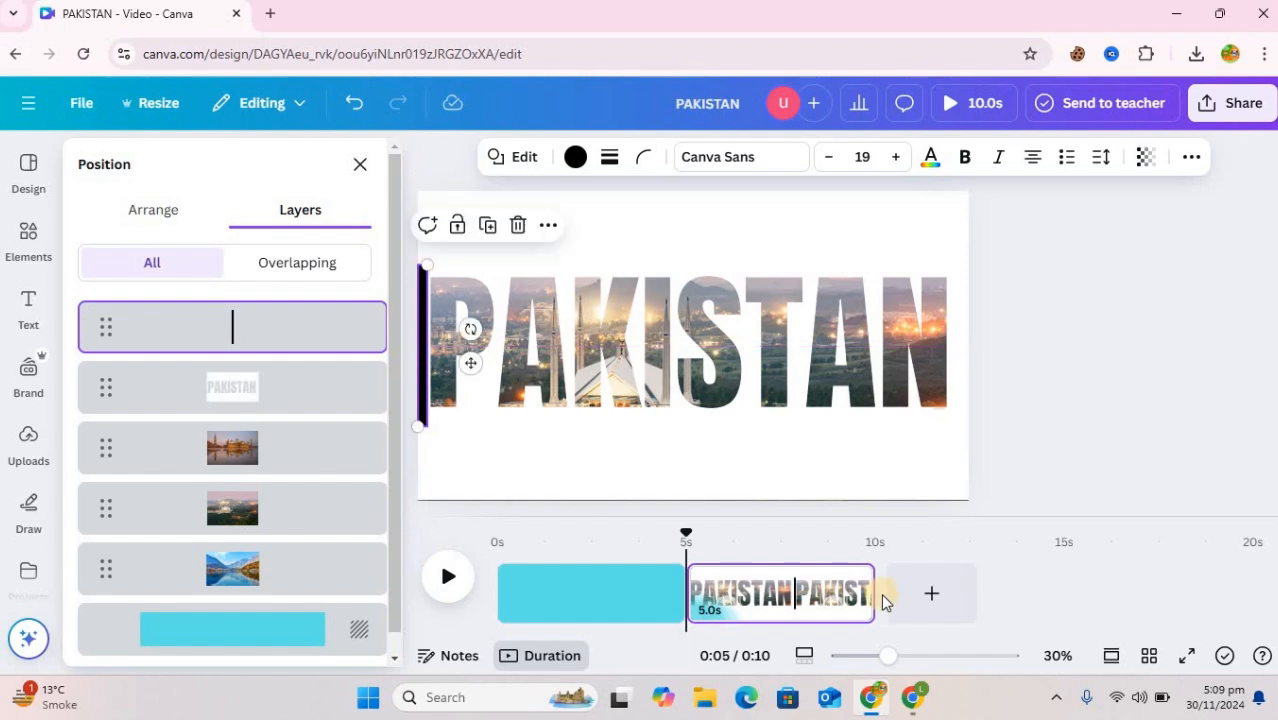
Duplicate the second page, shorten the original second page to 2.6 seconds and select the duplicate for editing
{"action": "left_click", "coordinate": [851, 582]}
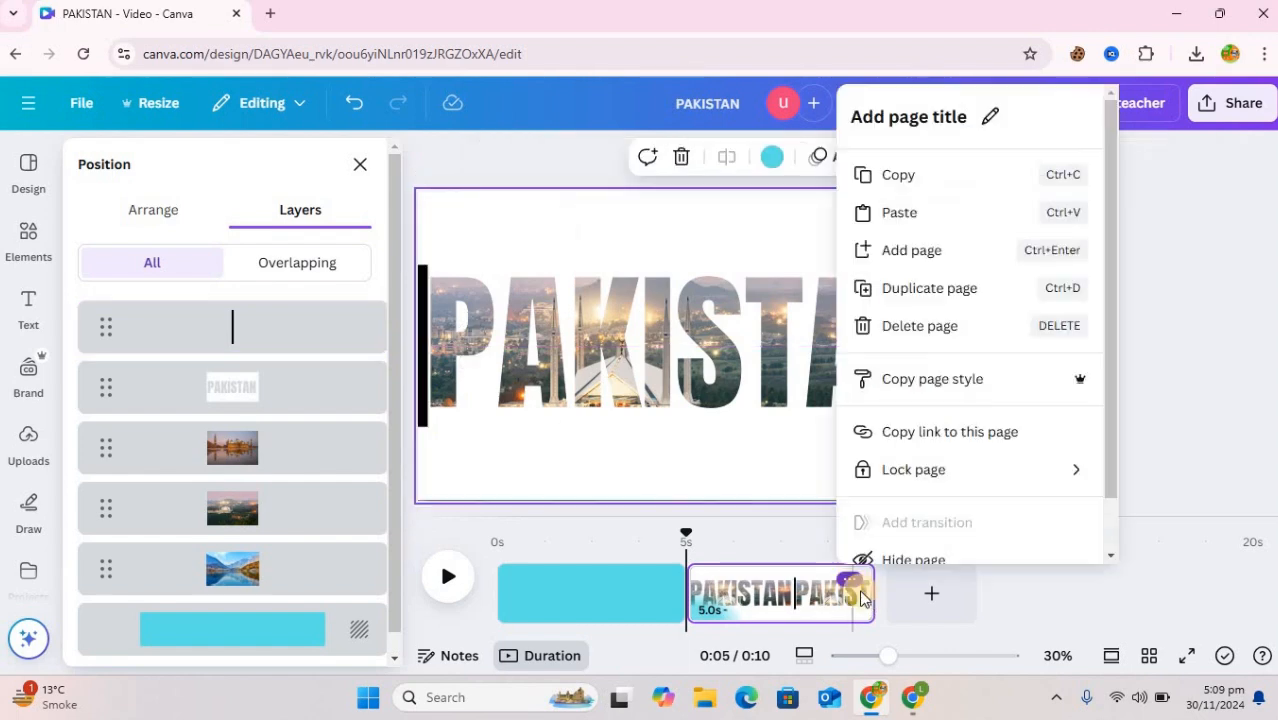
{"action": "left_click", "coordinate": [922, 289]}
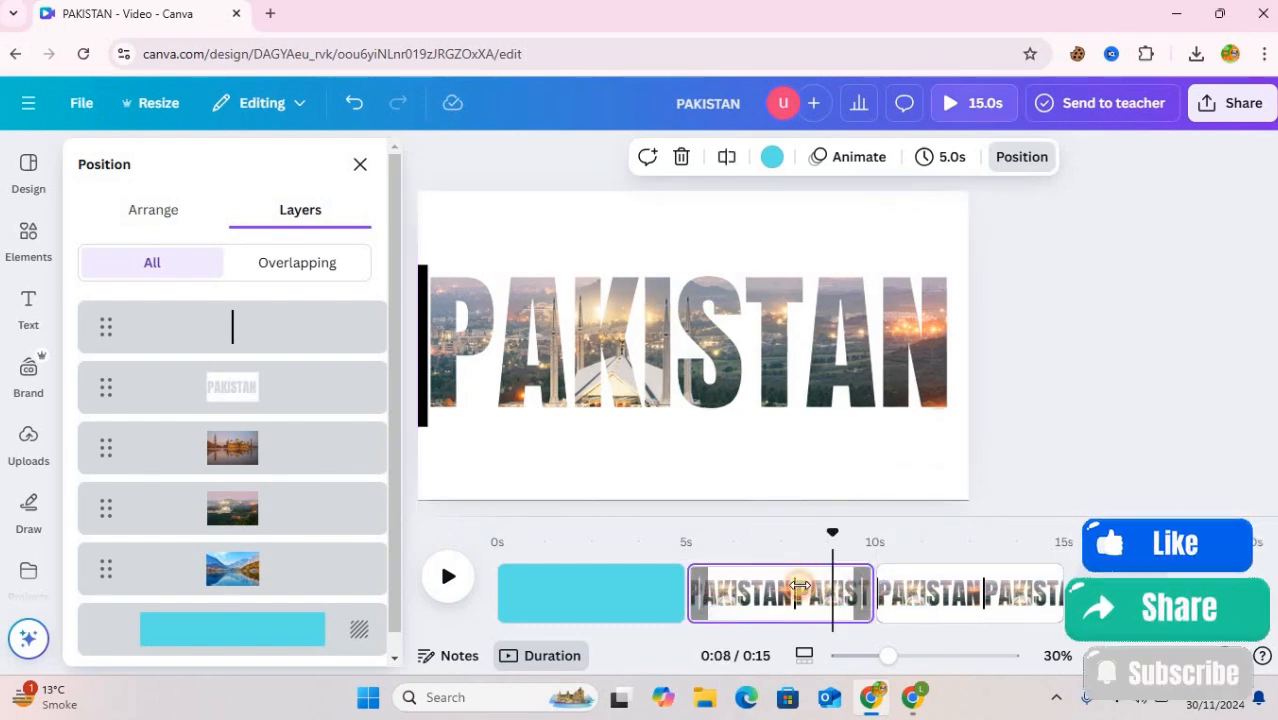
{"action": "left_click_drag", "start_coordinate": [866, 594], "coordinate": [785, 594]}
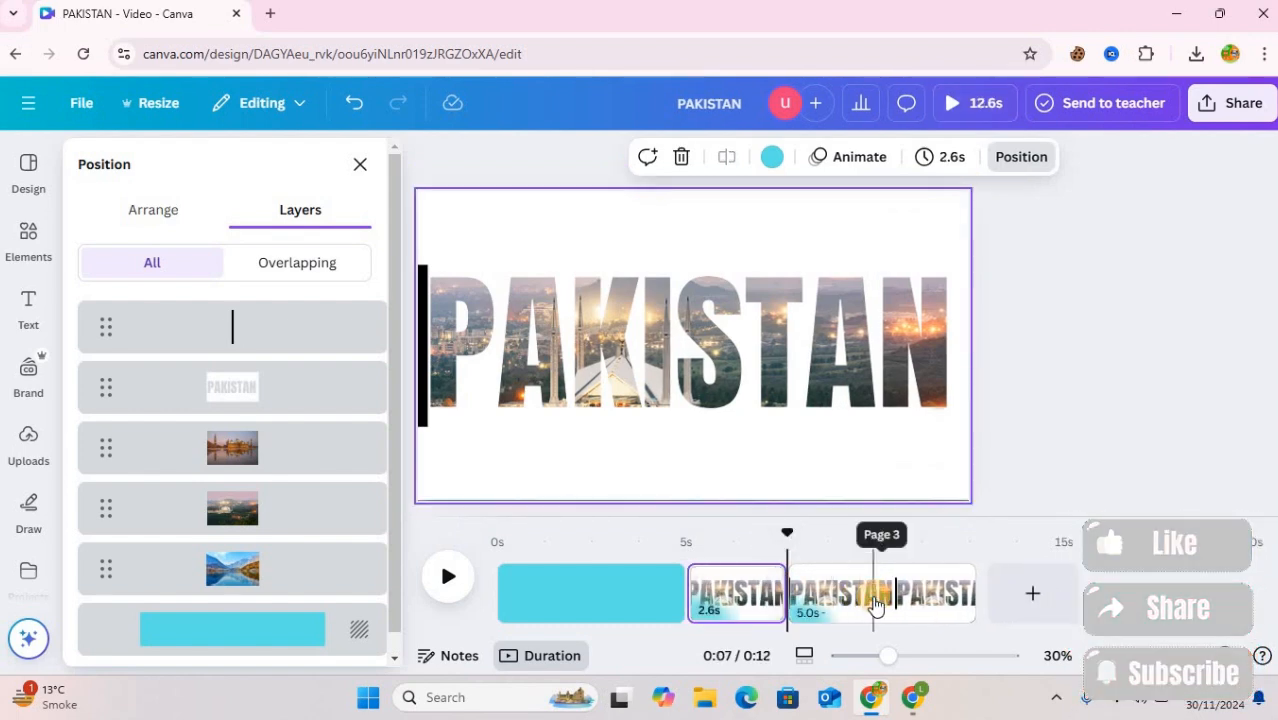
{"action": "left_click", "coordinate": [873, 600]}
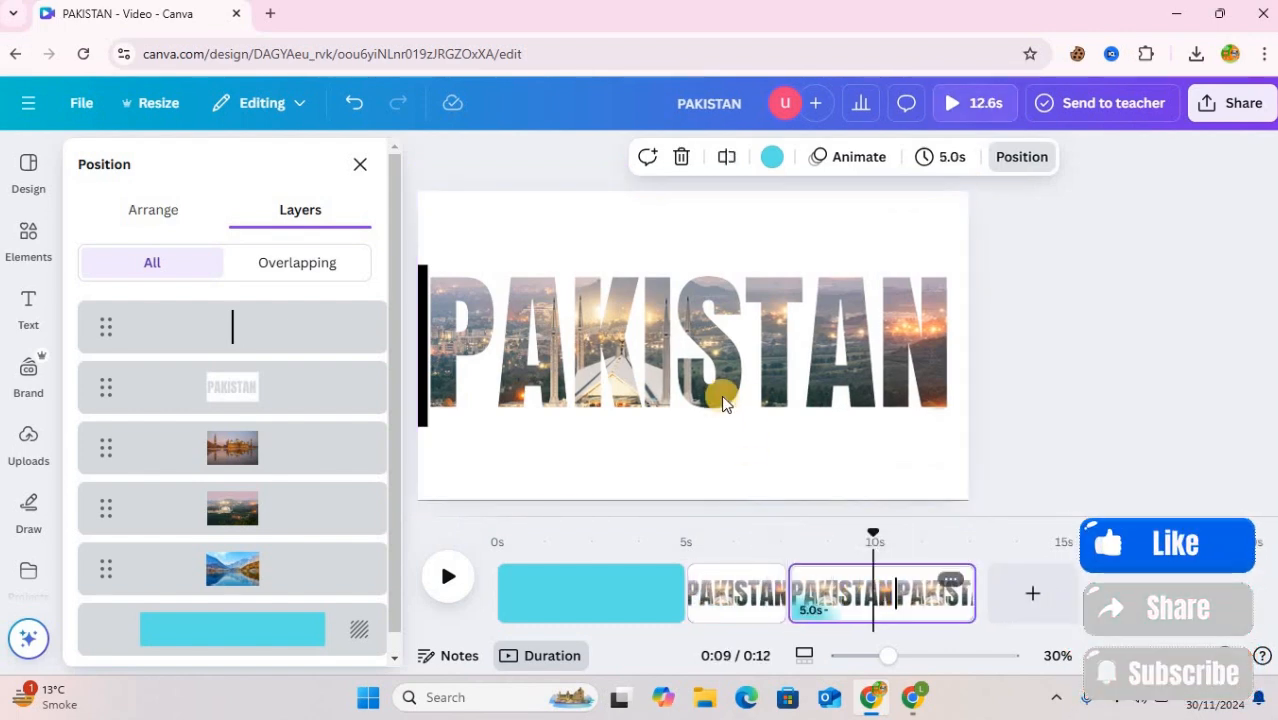
{"action": "left_click", "coordinate": [280, 528]}
{"action": "left_click_drag", "start_coordinate": [486, 450], "coordinate": [1021, 433]}
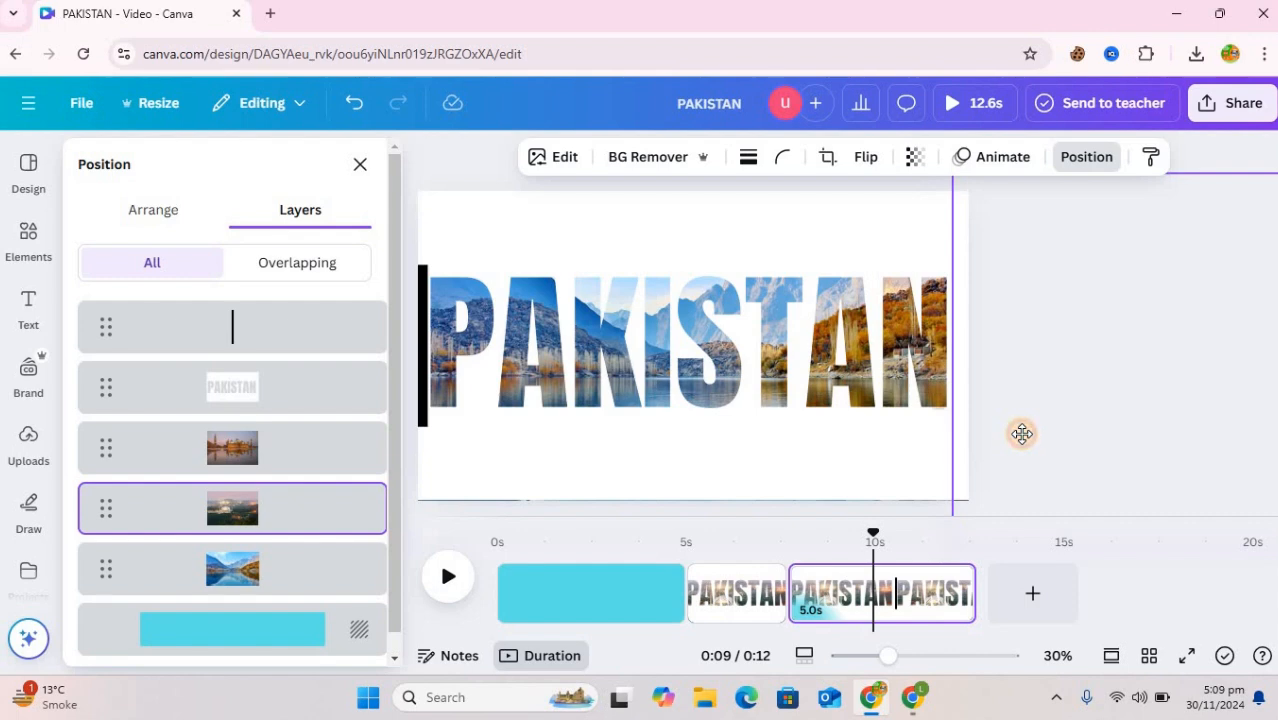
{"action": "left_click_drag", "start_coordinate": [890, 443], "coordinate": [498, 455]}
{"action": "left_click_drag", "start_coordinate": [428, 370], "coordinate": [428, 370]}
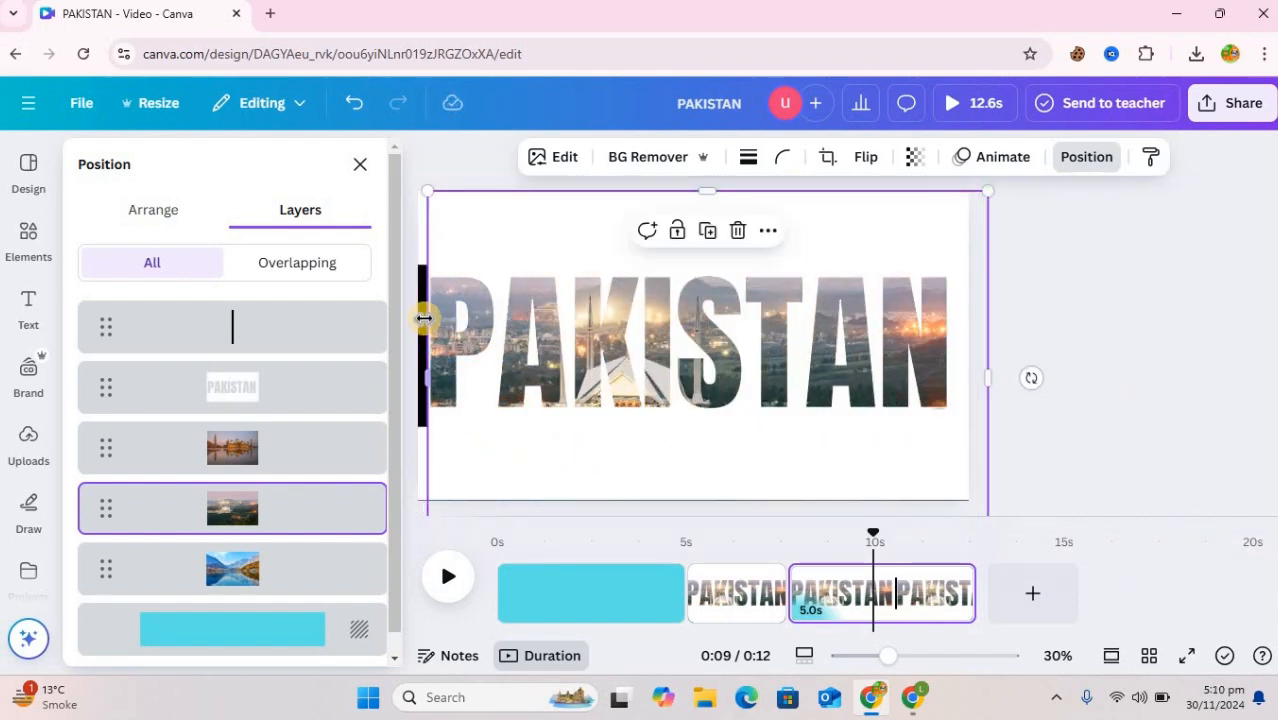
Move the black bar to just after the final N and slide the white-mosque photo off the page's right side
{"action": "left_click", "coordinate": [251, 343]}
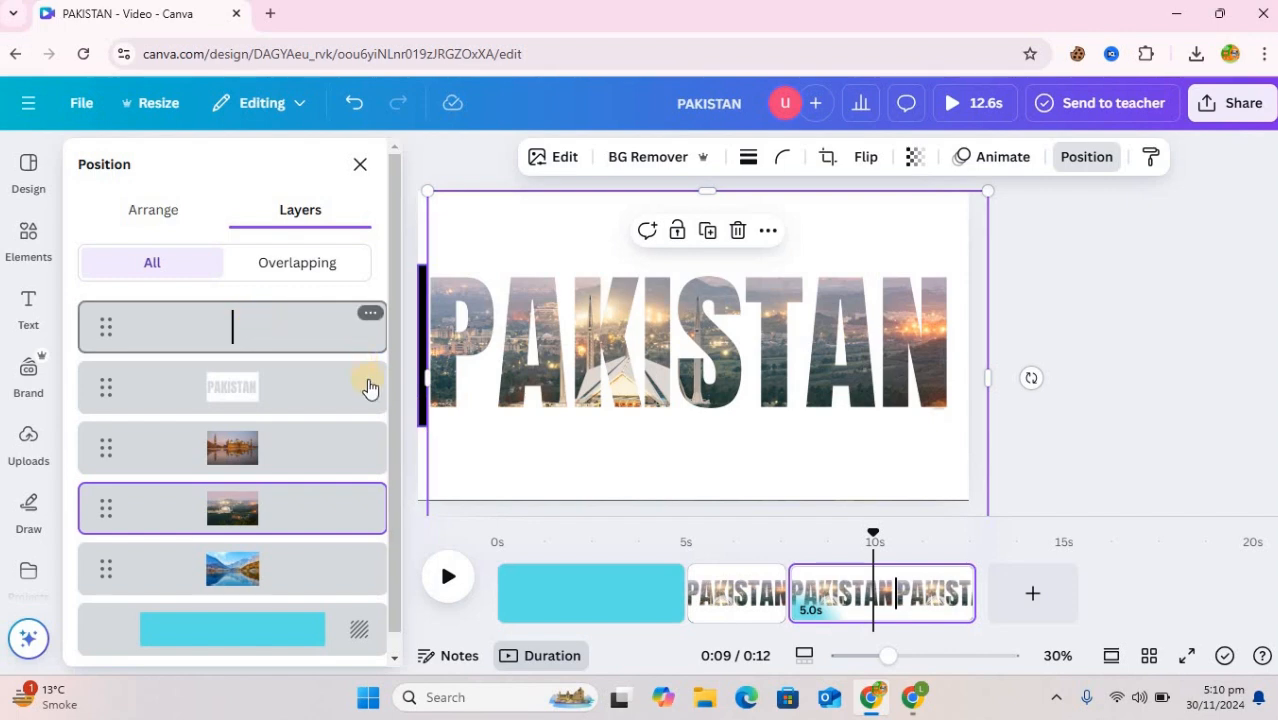
{"action": "left_click_drag", "start_coordinate": [908, 375], "coordinate": [1006, 362]}
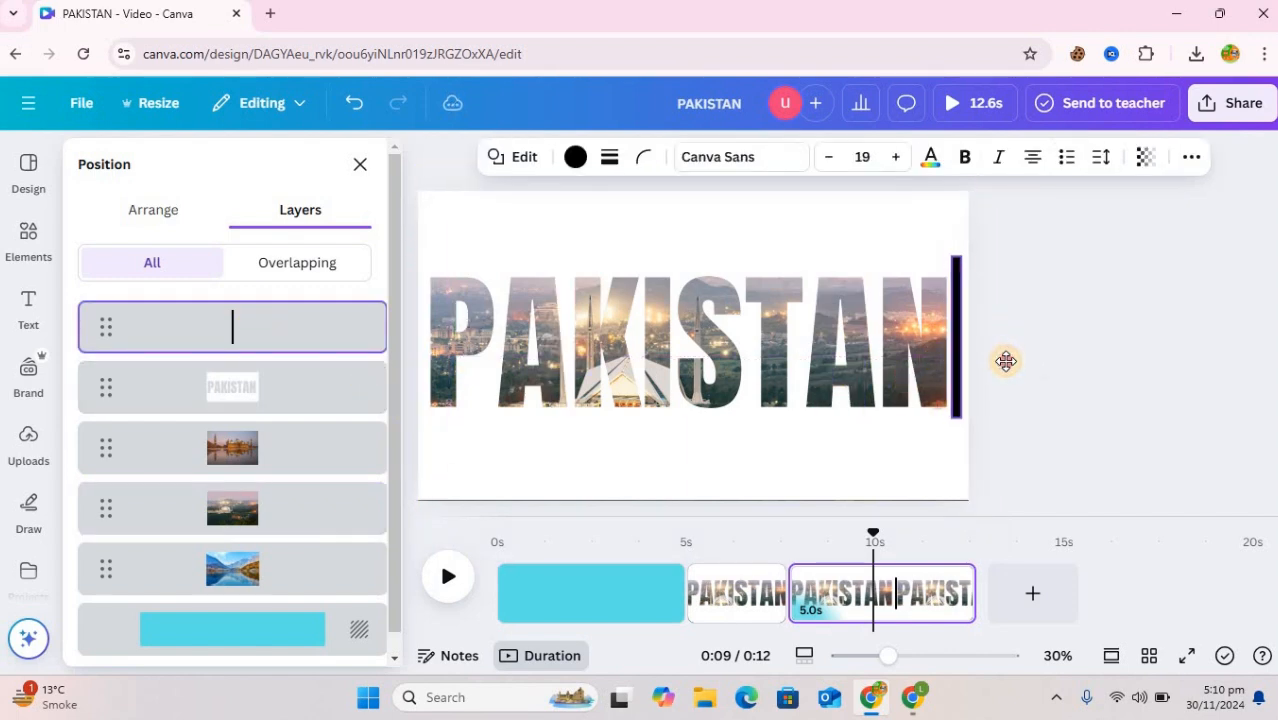
{"action": "left_click", "coordinate": [320, 493]}
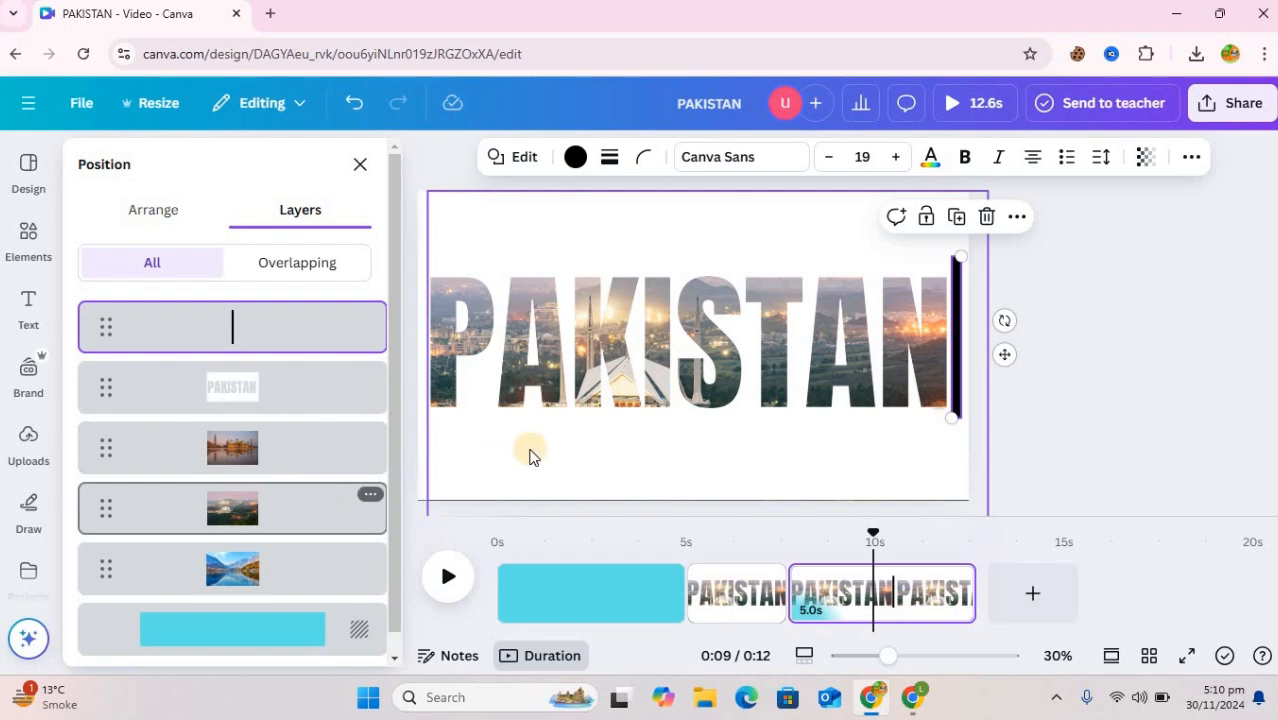
{"action": "left_click_drag", "start_coordinate": [530, 456], "coordinate": [1054, 425]}
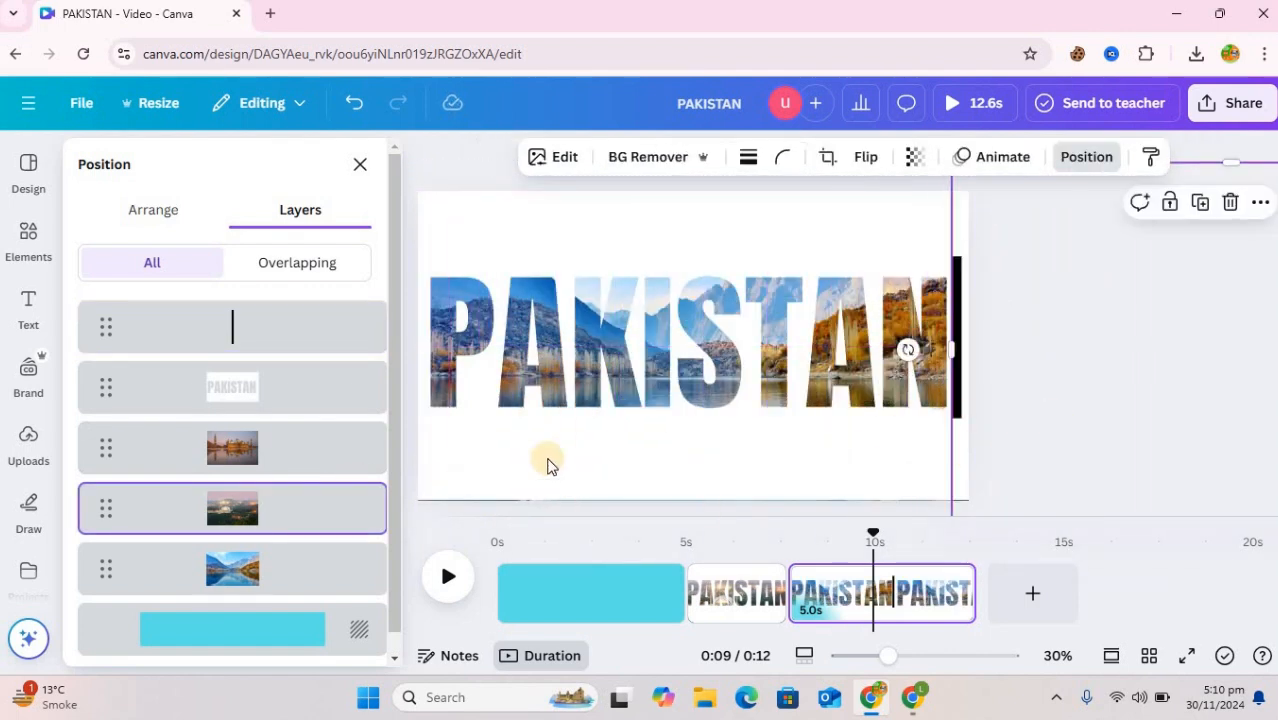
Duplicate the page that shows the lake photo inside the PAKISTAN lettering
{"action": "left_click", "coordinate": [285, 342]}
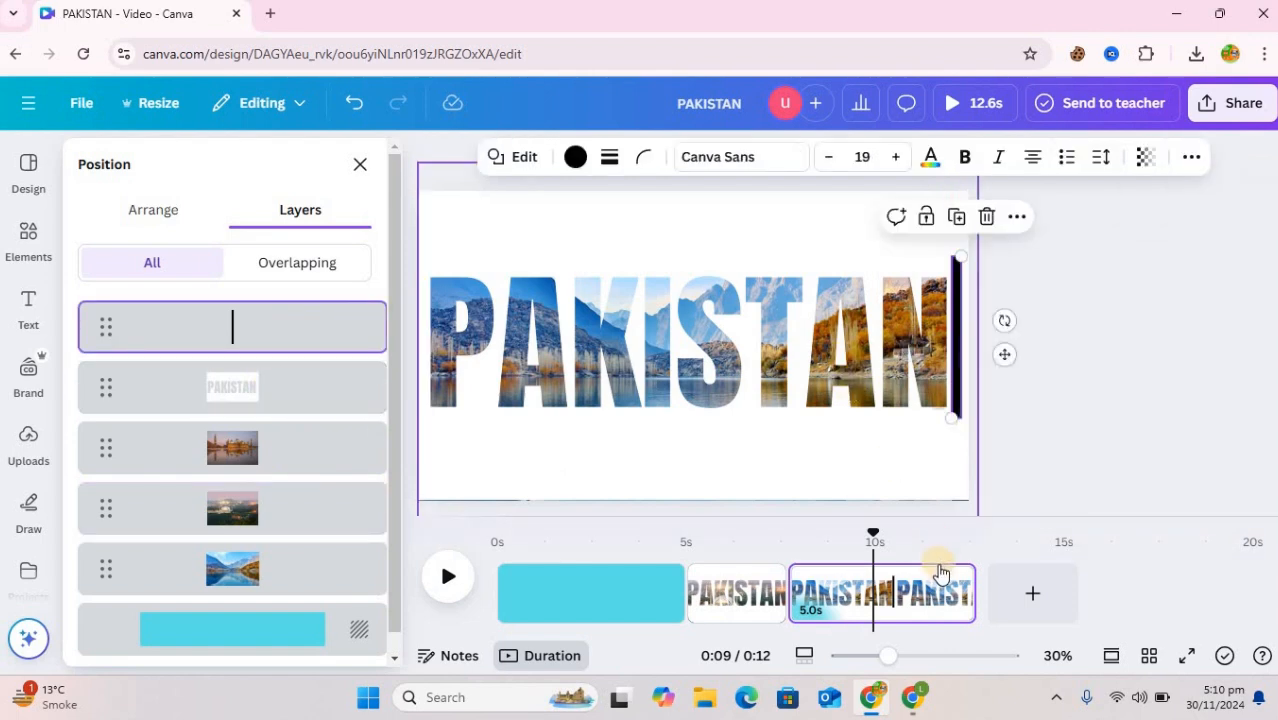
{"action": "right_click", "coordinate": [995, 357]}
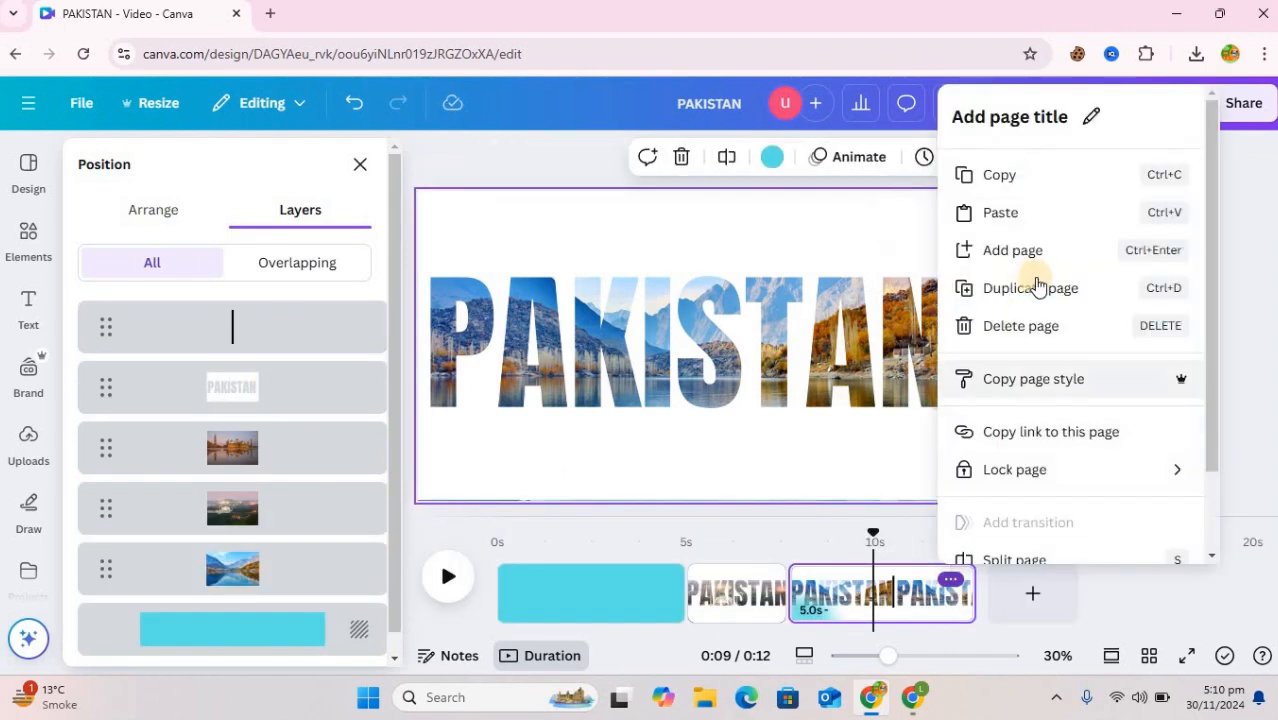
{"action": "left_click", "coordinate": [1041, 287]}
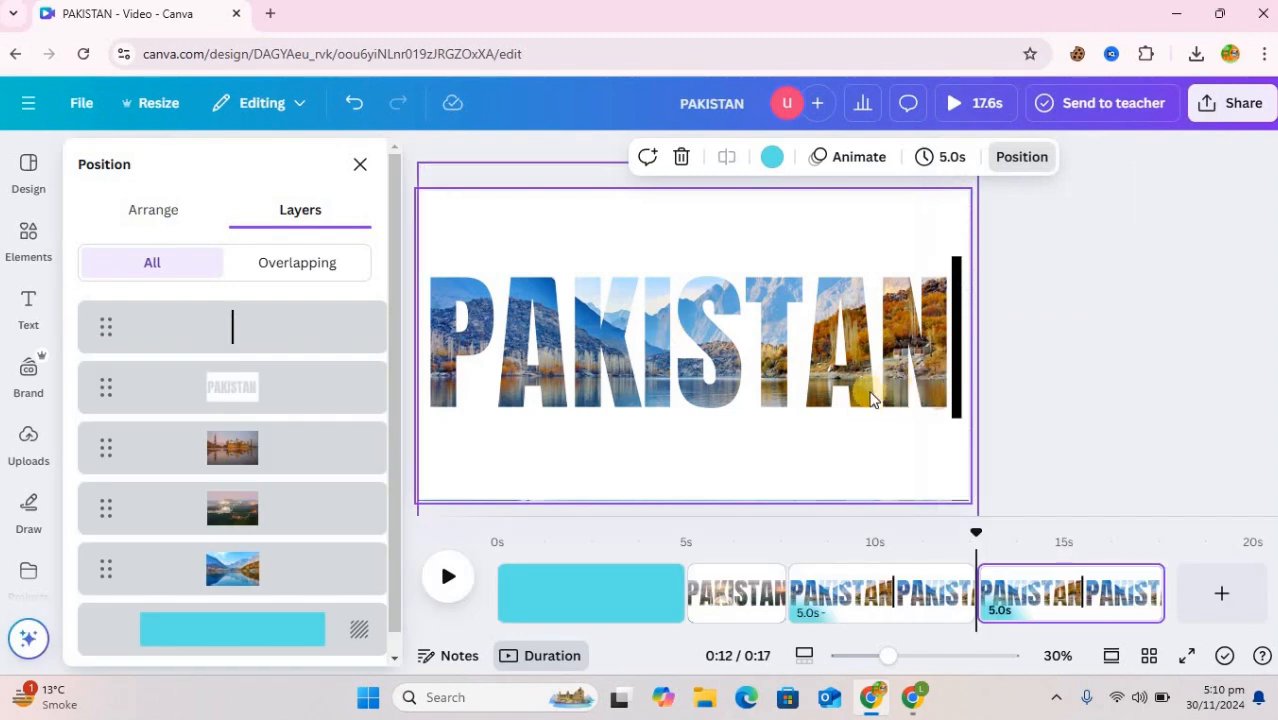
On the duplicate page, move the black bar to the left edge before the P and slide the lake photo off the left side
{"action": "left_click", "coordinate": [954, 395]}
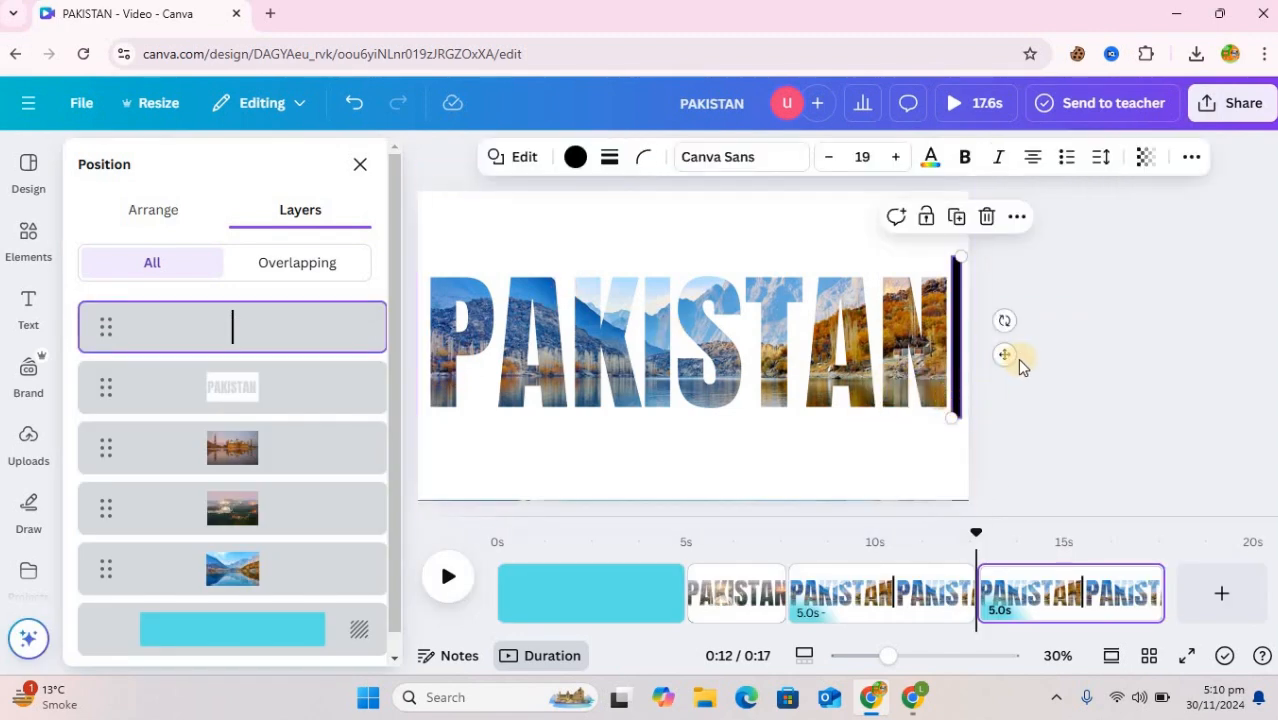
{"action": "left_click_drag", "start_coordinate": [520, 350], "coordinate": [475, 362]}
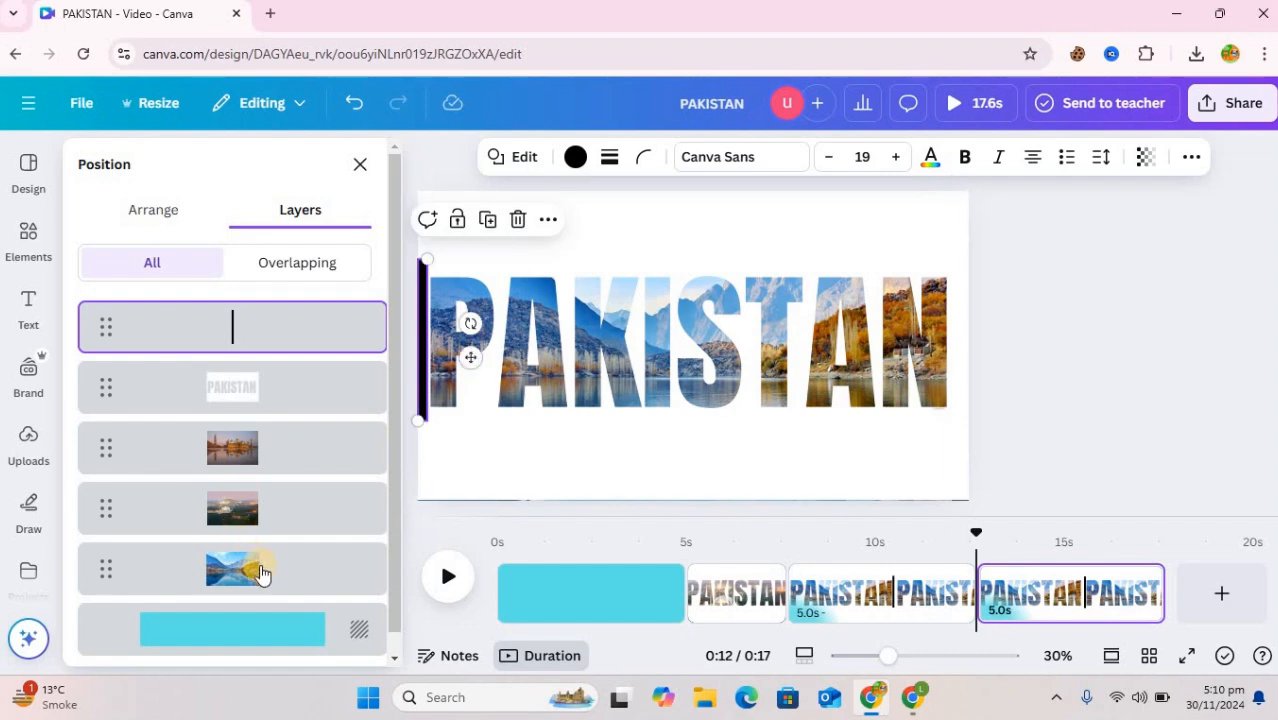
{"action": "left_click", "coordinate": [250, 569]}
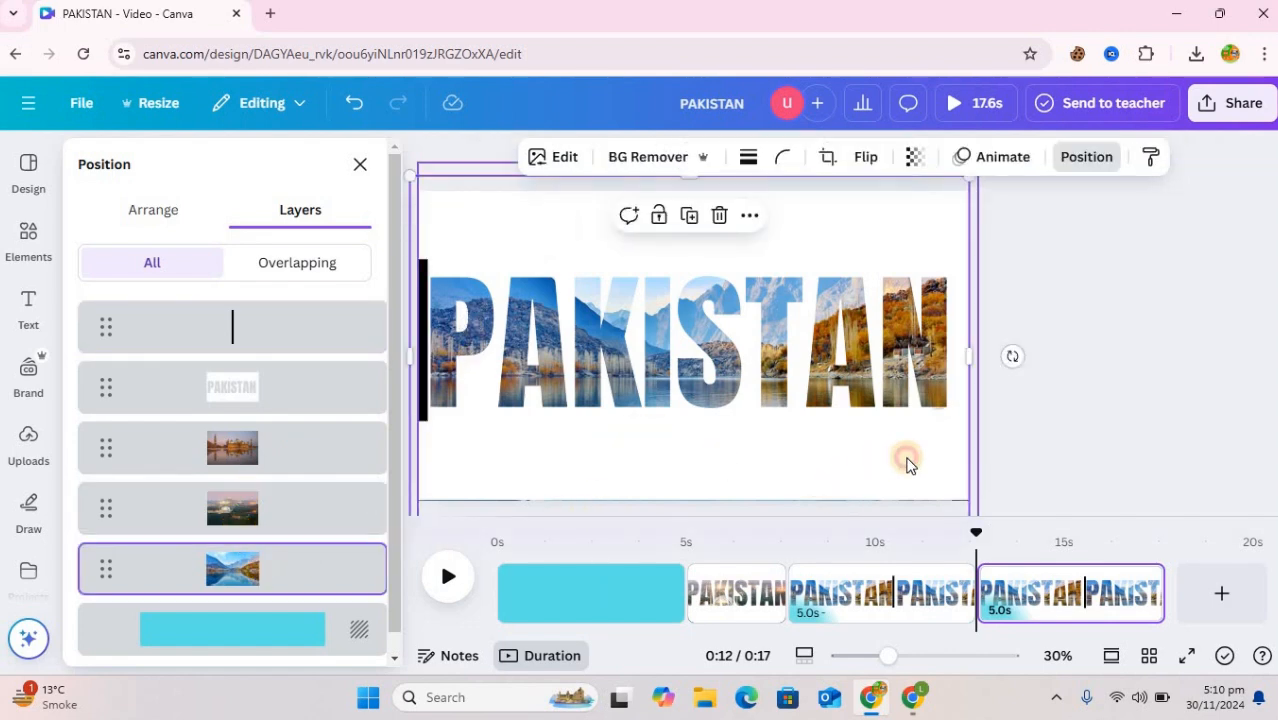
{"action": "left_click_drag", "start_coordinate": [791, 457], "coordinate": [365, 477]}
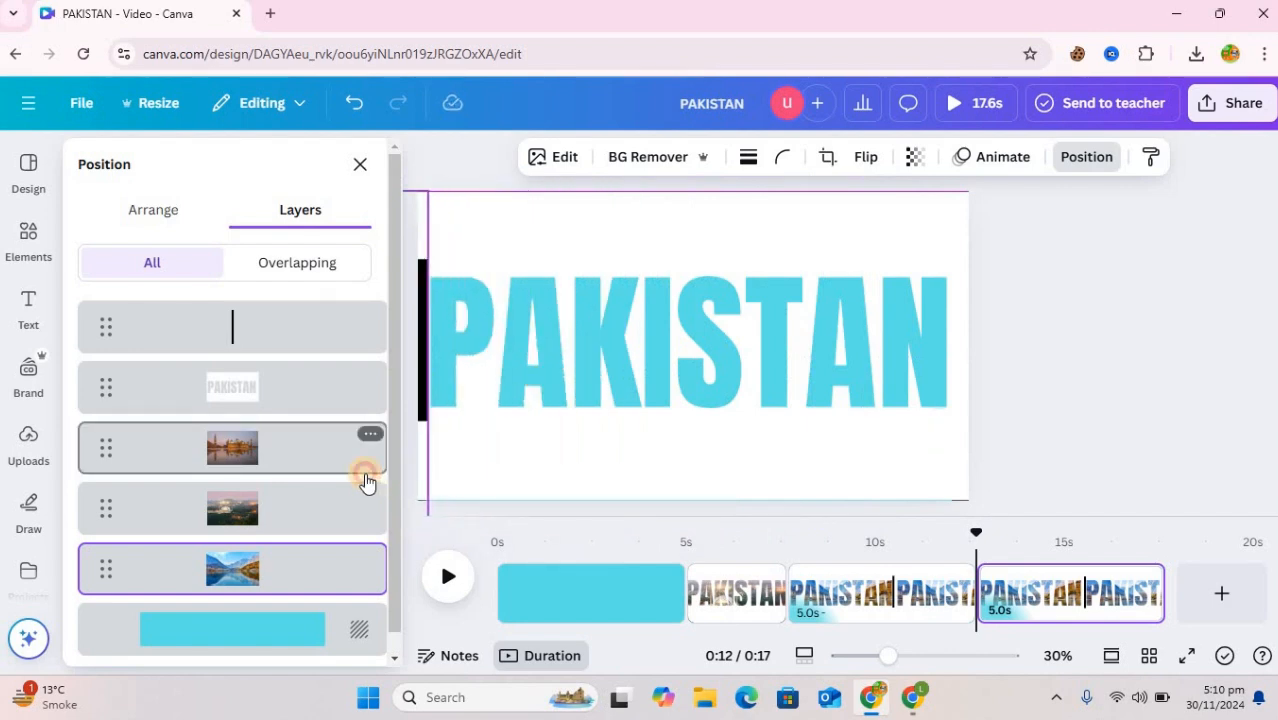
Change the turquoise page background to the default solid green and apply the colour change to all pages
{"action": "left_click", "coordinate": [285, 626]}
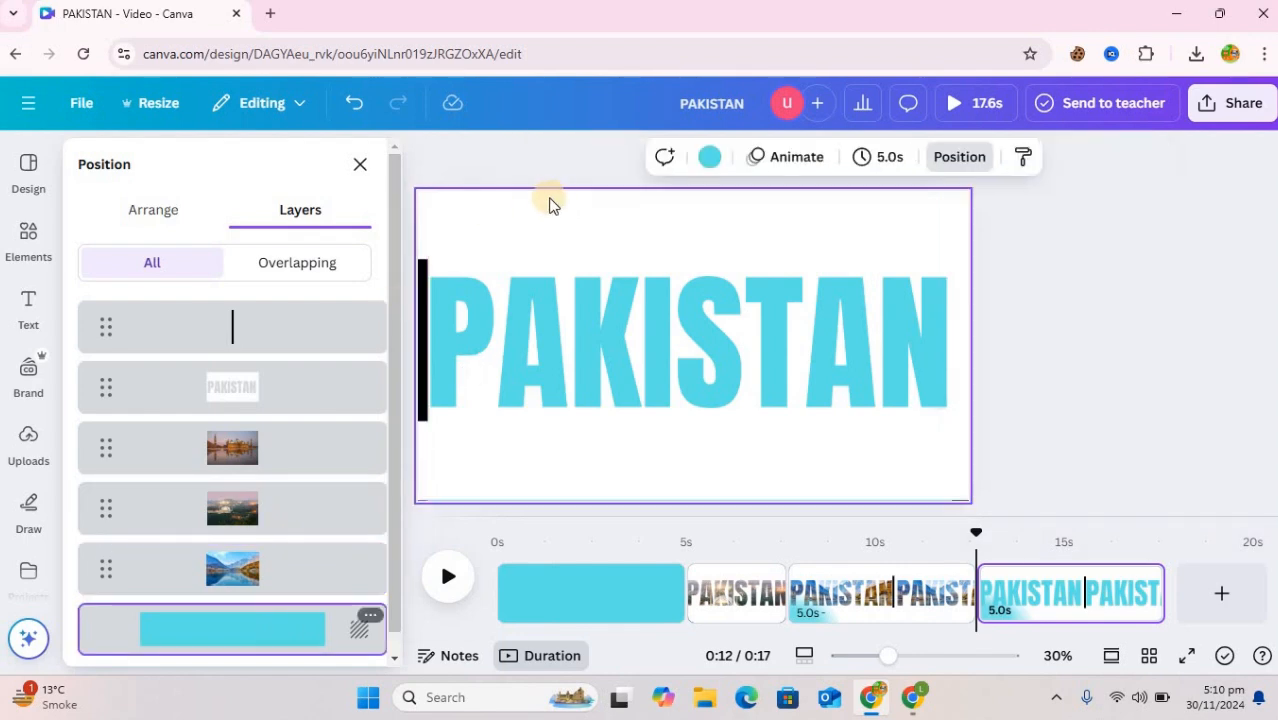
{"action": "left_click", "coordinate": [709, 157]}
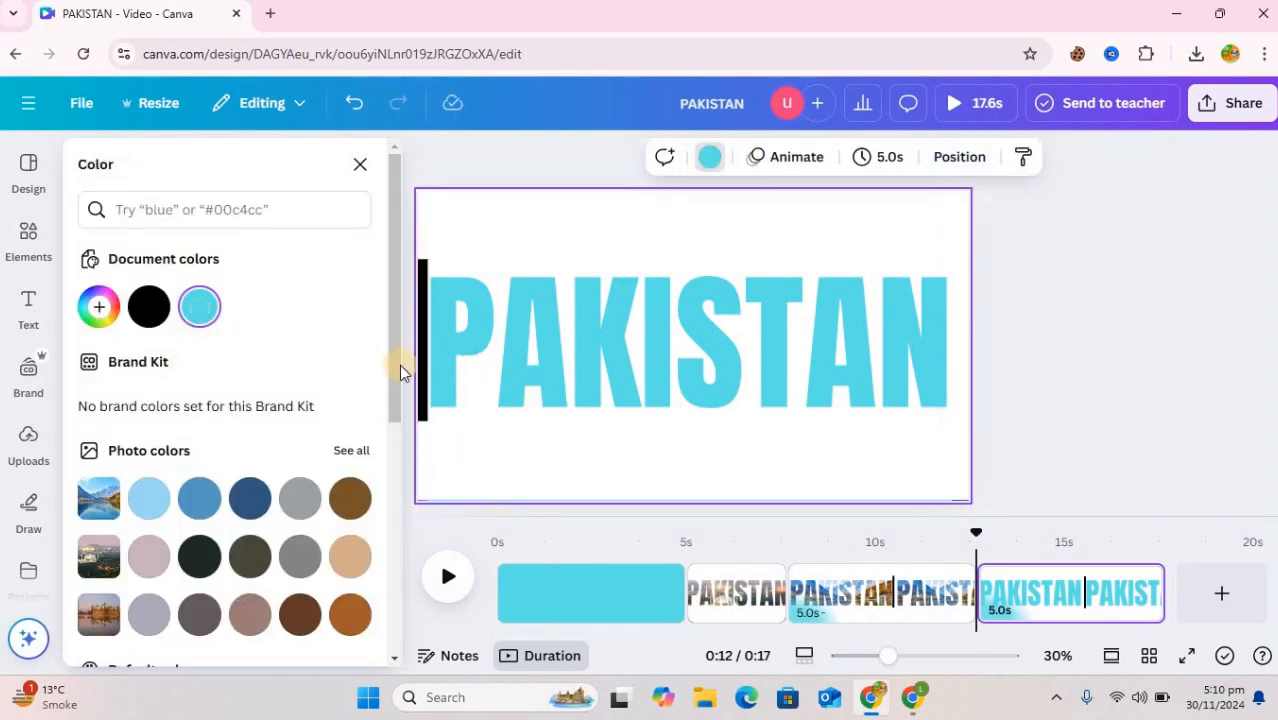
{"action": "left_click_drag", "start_coordinate": [394, 373], "coordinate": [370, 556]}
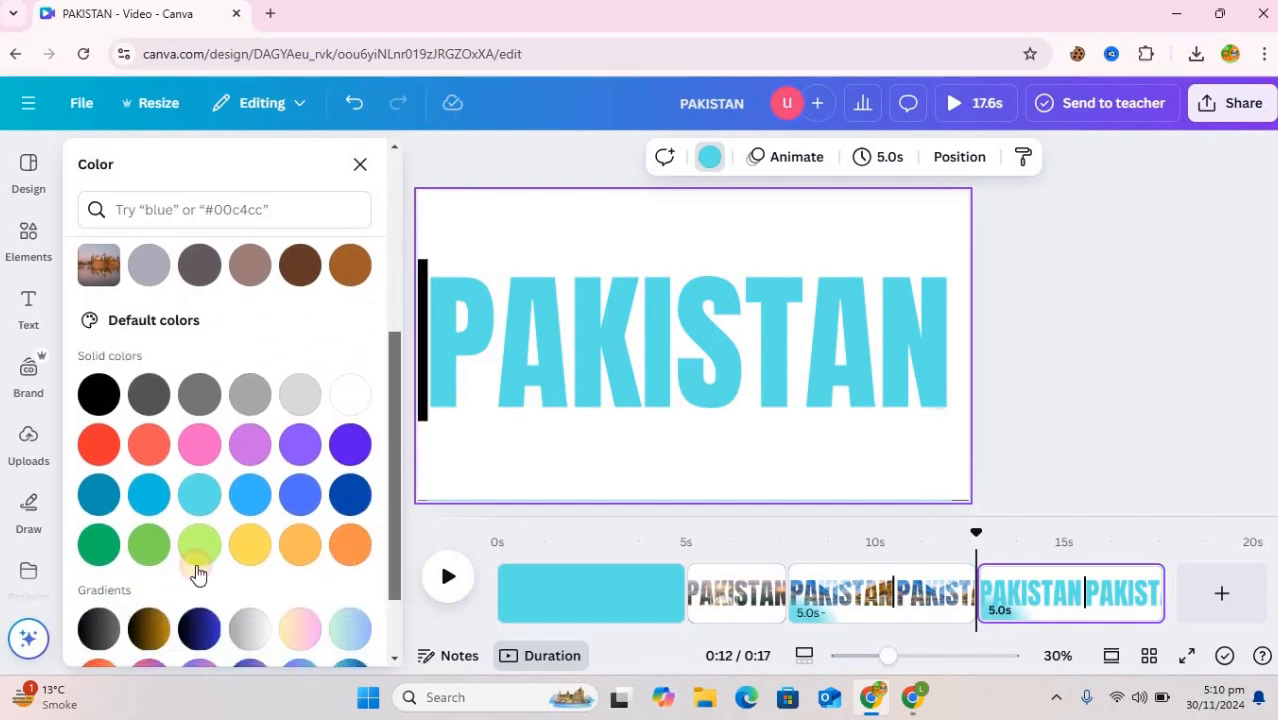
{"action": "left_click", "coordinate": [98, 545]}
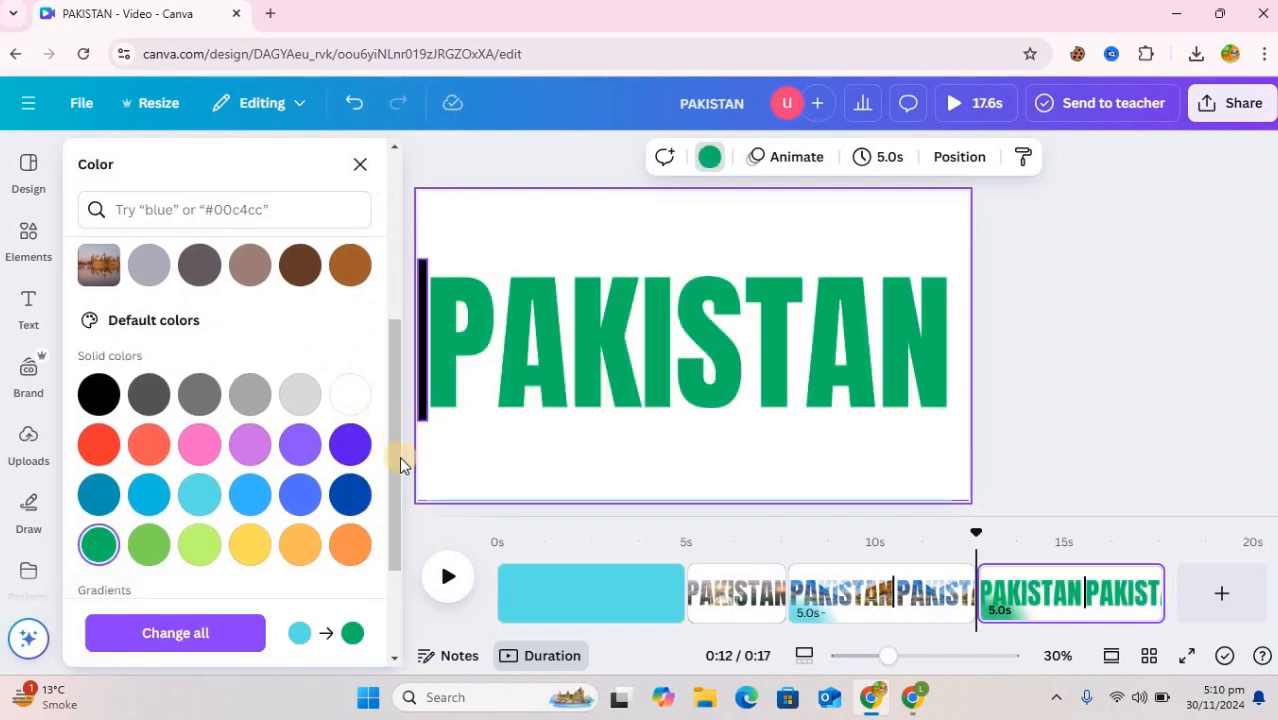
{"action": "scroll", "coordinate": [390, 463], "scroll_direction": "down", "scroll_amount": 3}
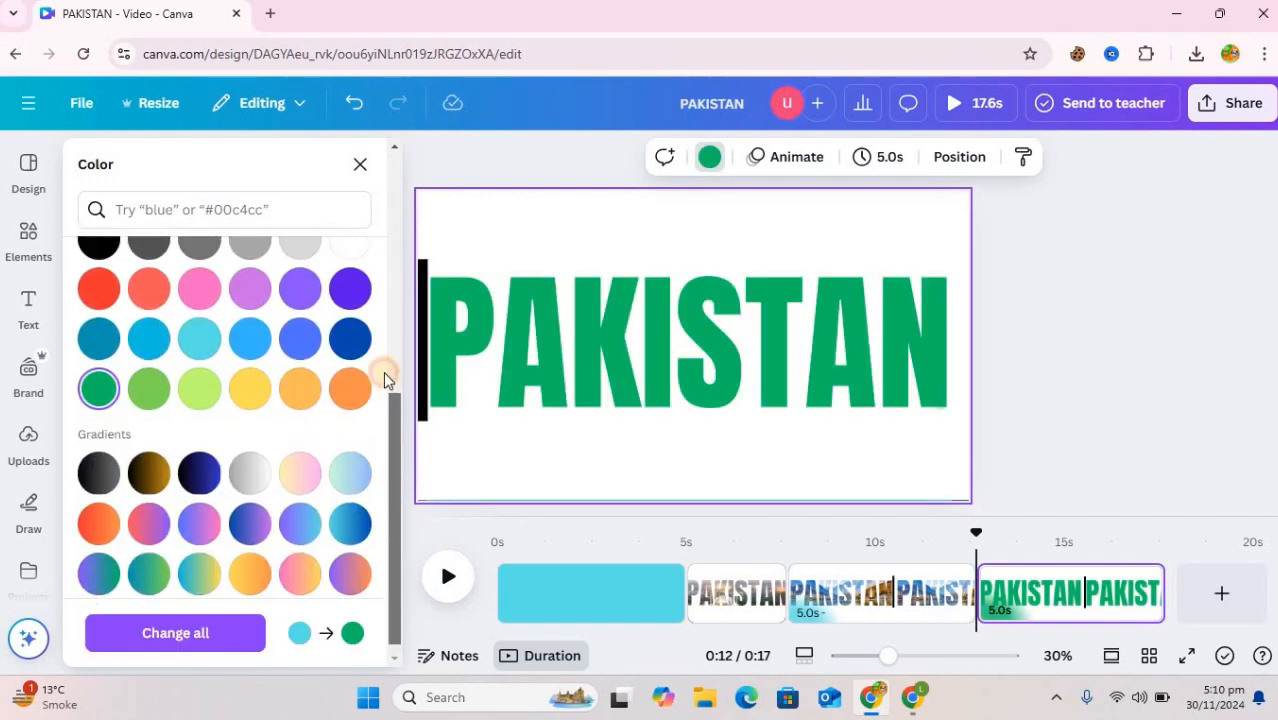
{"action": "scroll", "coordinate": [384, 332], "scroll_direction": "up", "scroll_amount": 5}
{"action": "left_click", "coordinate": [178, 636]}
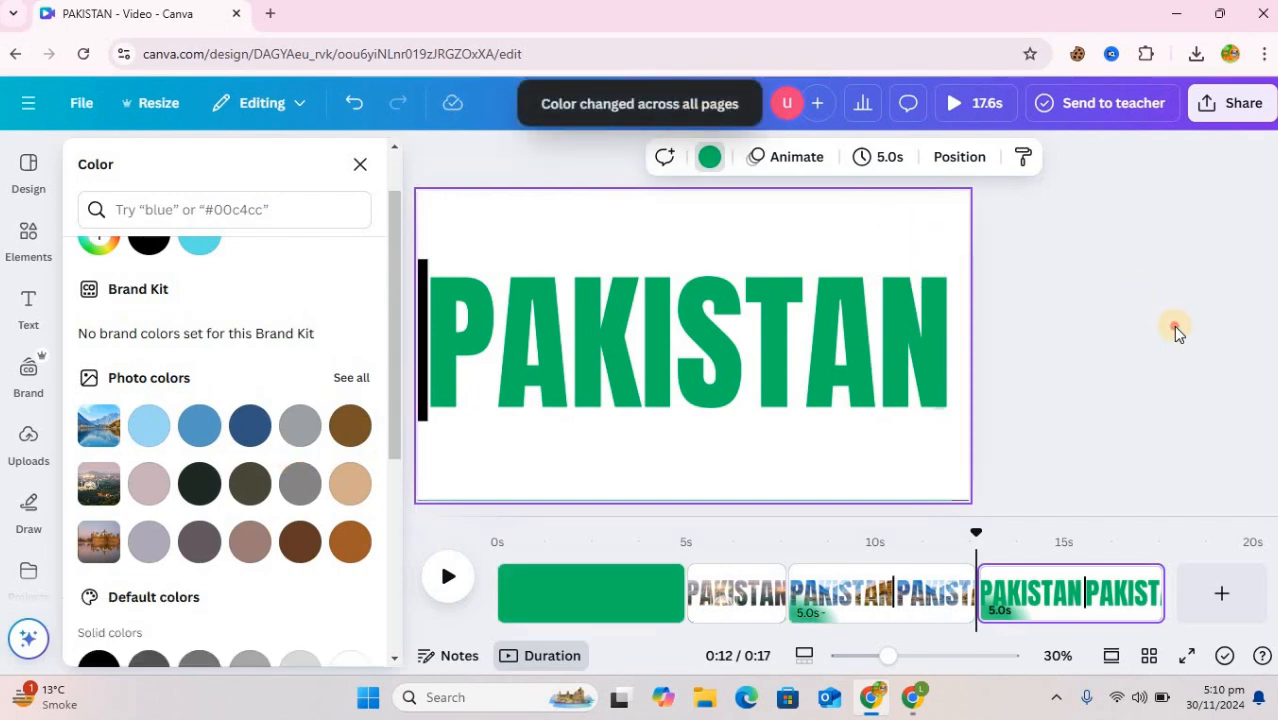
{"action": "left_click", "coordinate": [691, 457]}
Delete the blank green first page from the timeline
{"action": "left_click", "coordinate": [615, 594]}
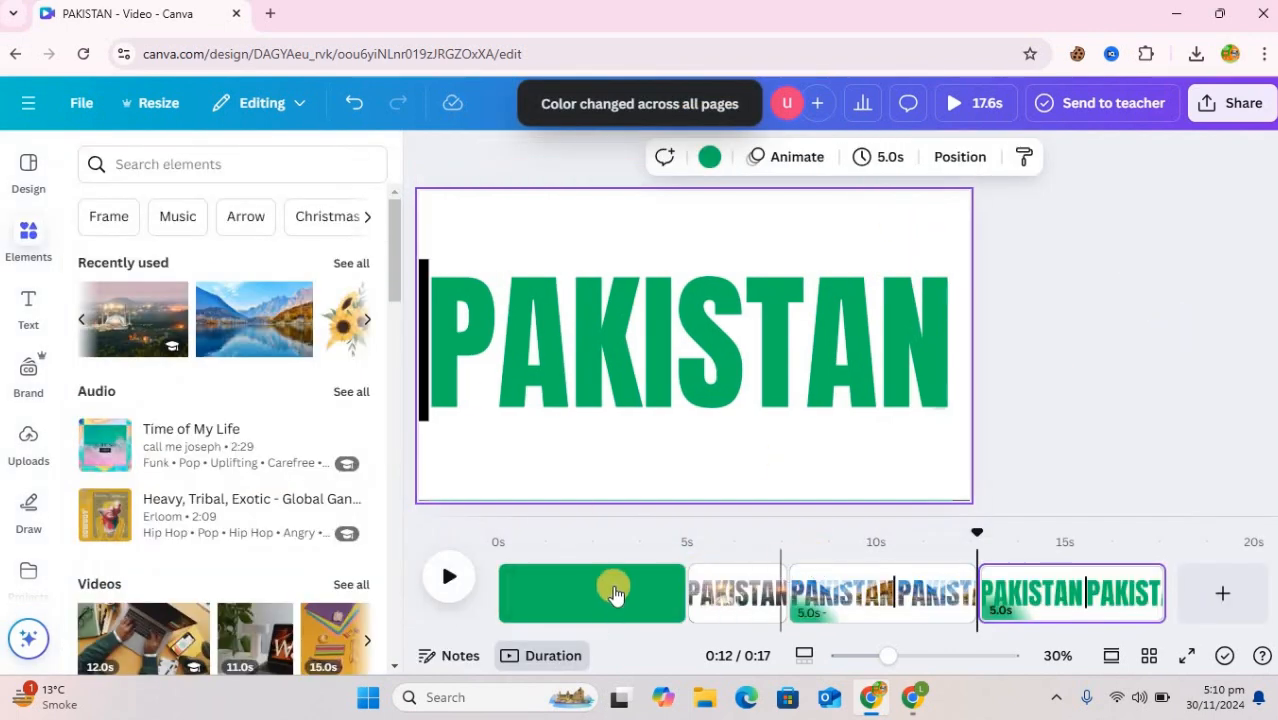
{"action": "left_click", "coordinate": [665, 584]}
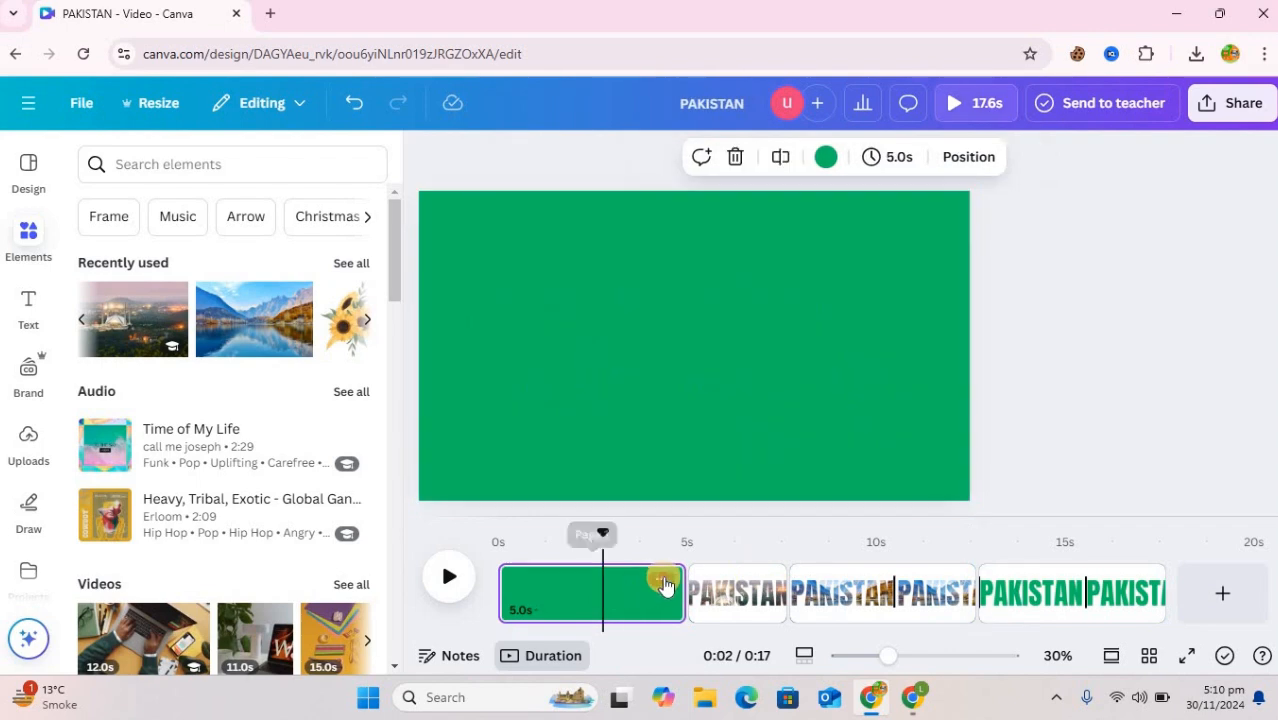
{"action": "left_click", "coordinate": [662, 580]}
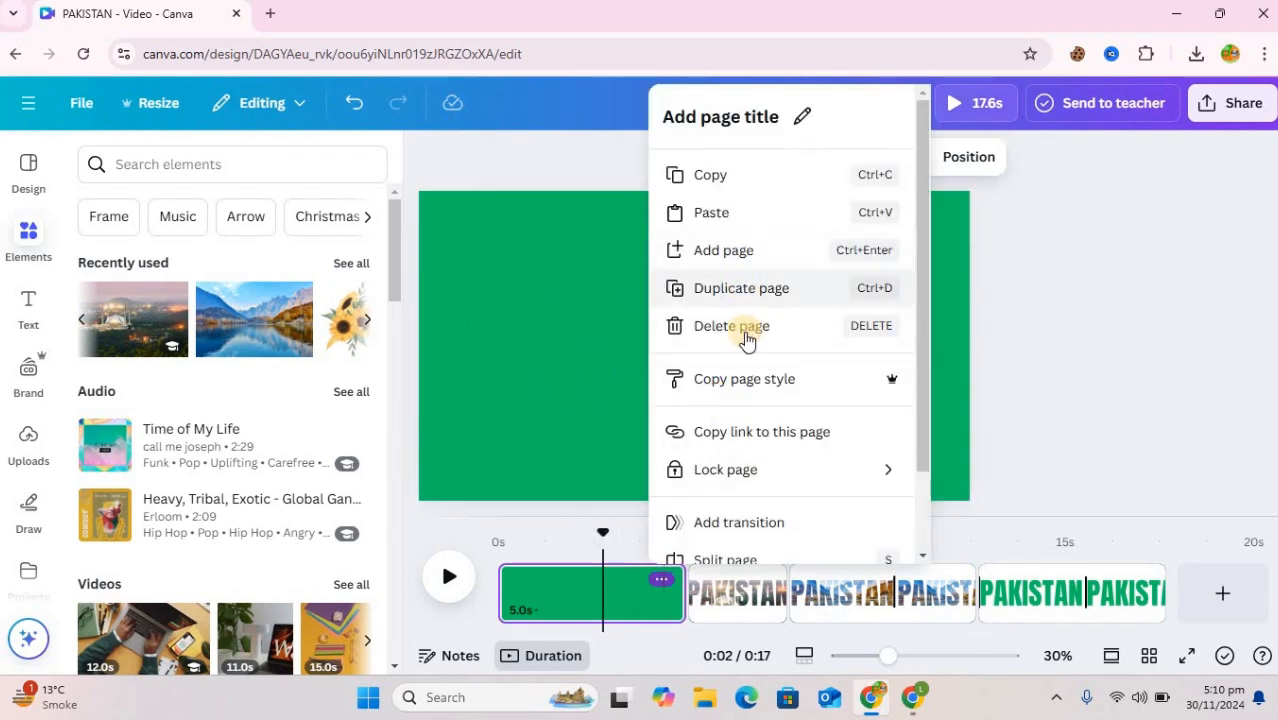
{"action": "left_click", "coordinate": [800, 338]}
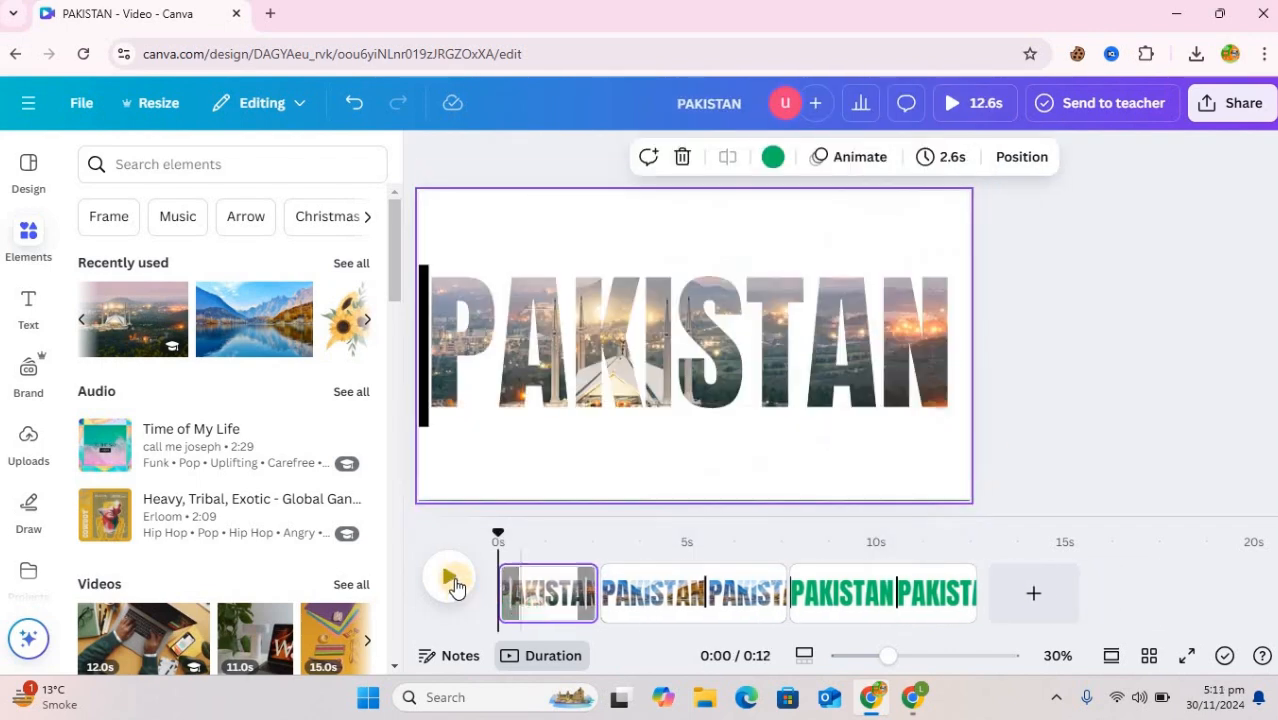
Add a Match & Move transition between the first and second pages with a duration of 1.3 seconds
{"action": "left_click", "coordinate": [433, 151]}
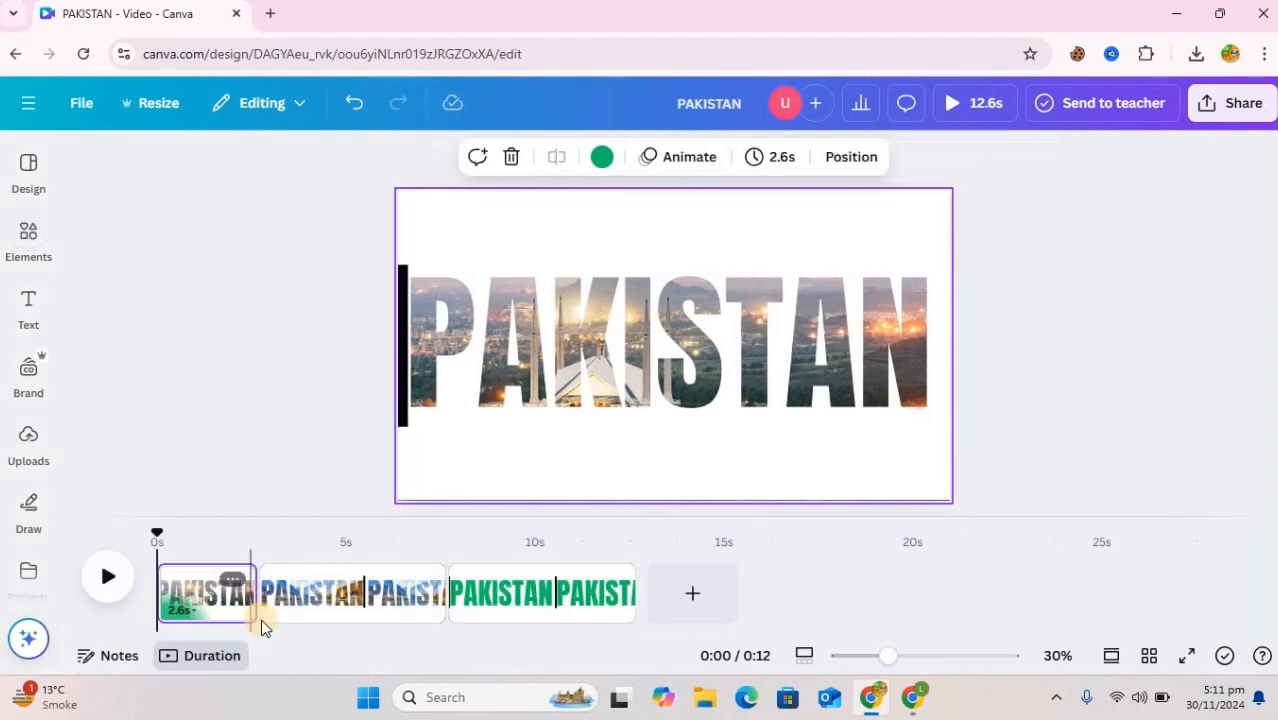
{"action": "mouse_move", "coordinate": [261, 618]}
{"action": "left_click", "coordinate": [258, 579]}
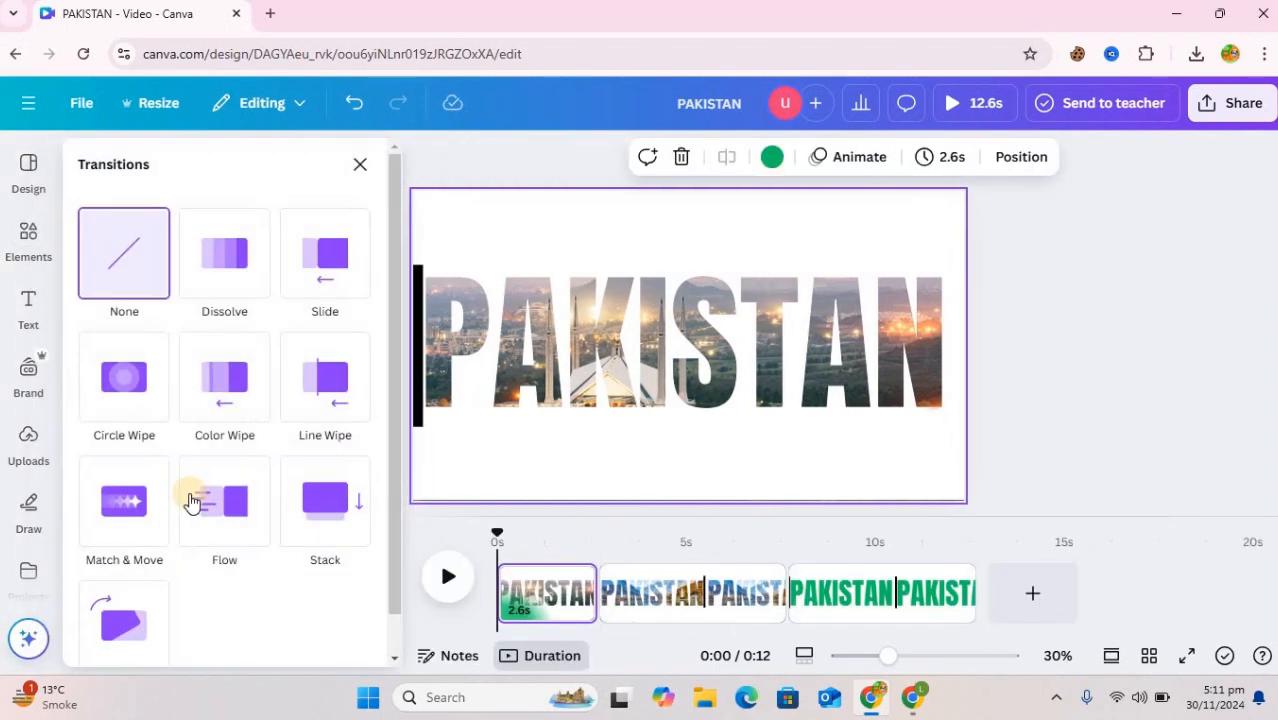
{"action": "left_click", "coordinate": [130, 504]}
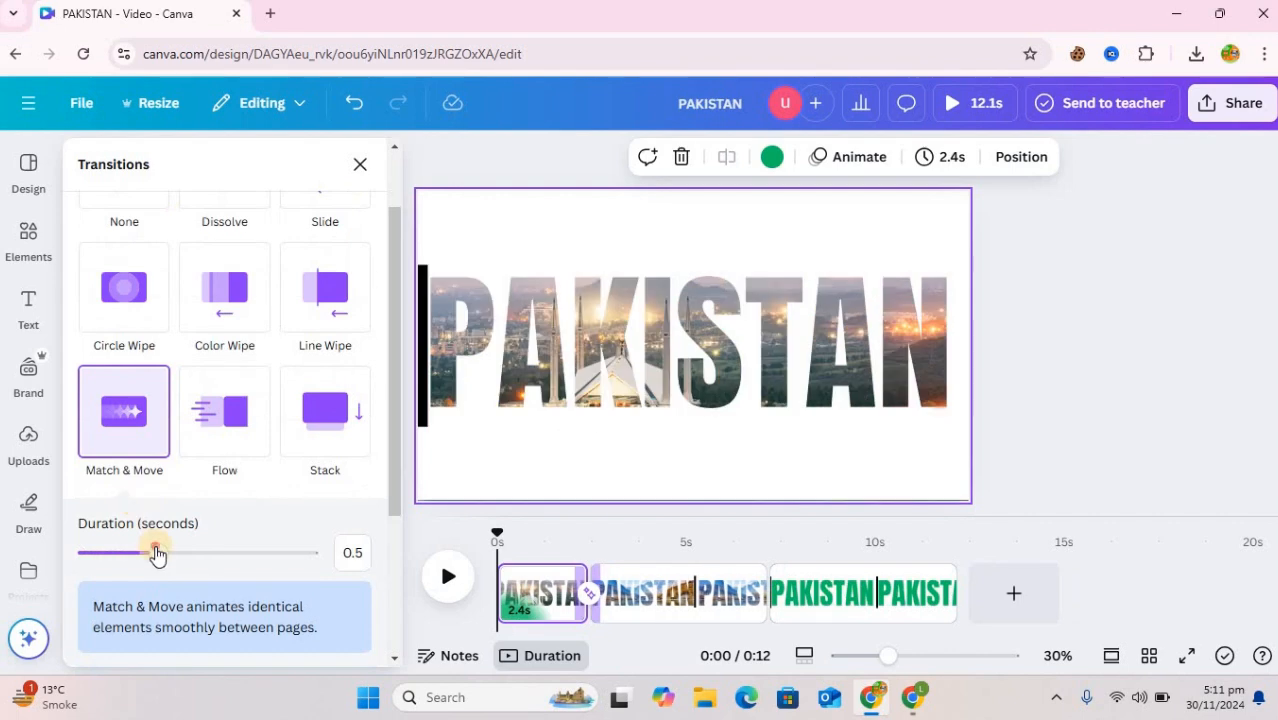
{"action": "left_click_drag", "start_coordinate": [159, 553], "coordinate": [344, 570]}
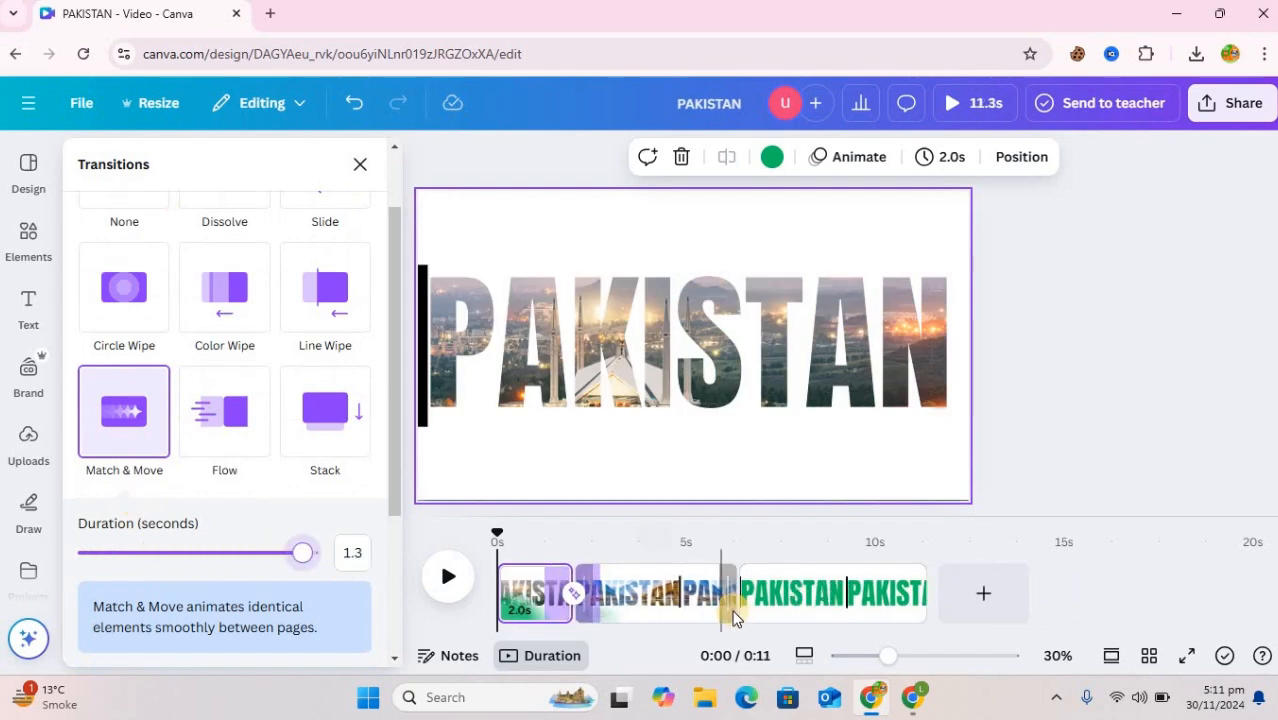
Add a Match & Move transition between the second and third pages and shorten the second page to 2.2 seconds
{"action": "left_click", "coordinate": [734, 617]}
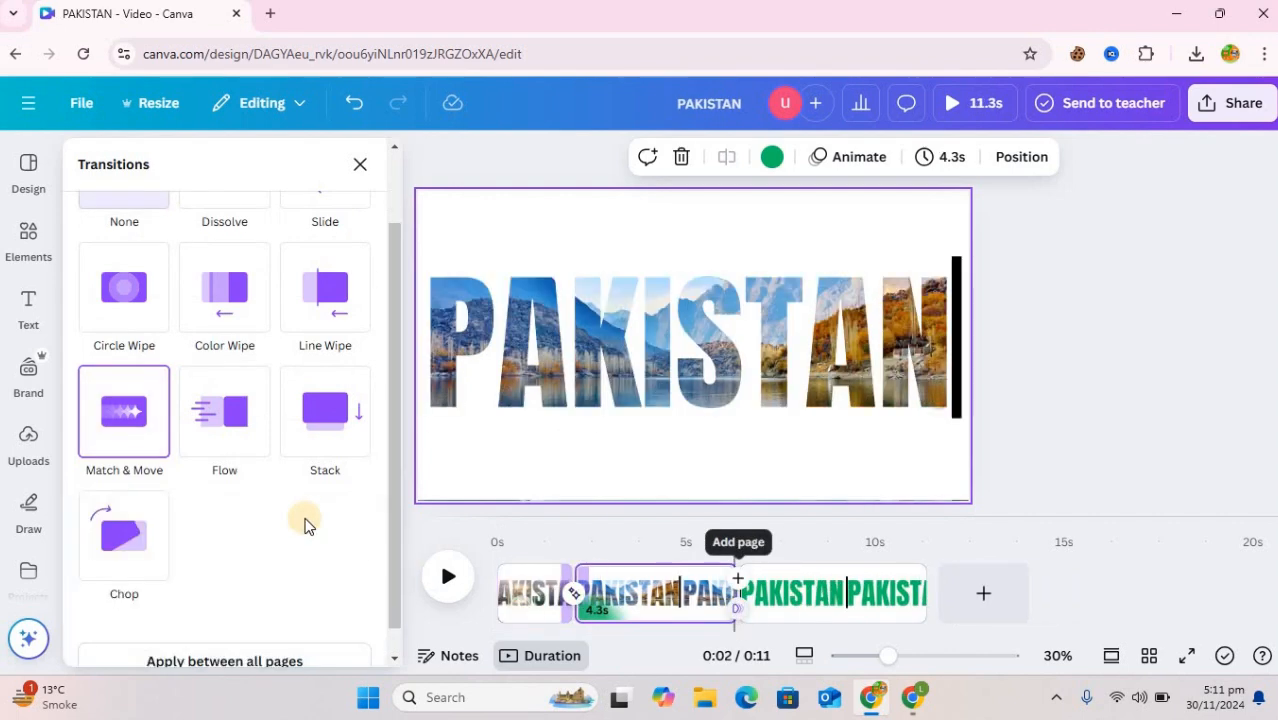
{"action": "left_click", "coordinate": [140, 445]}
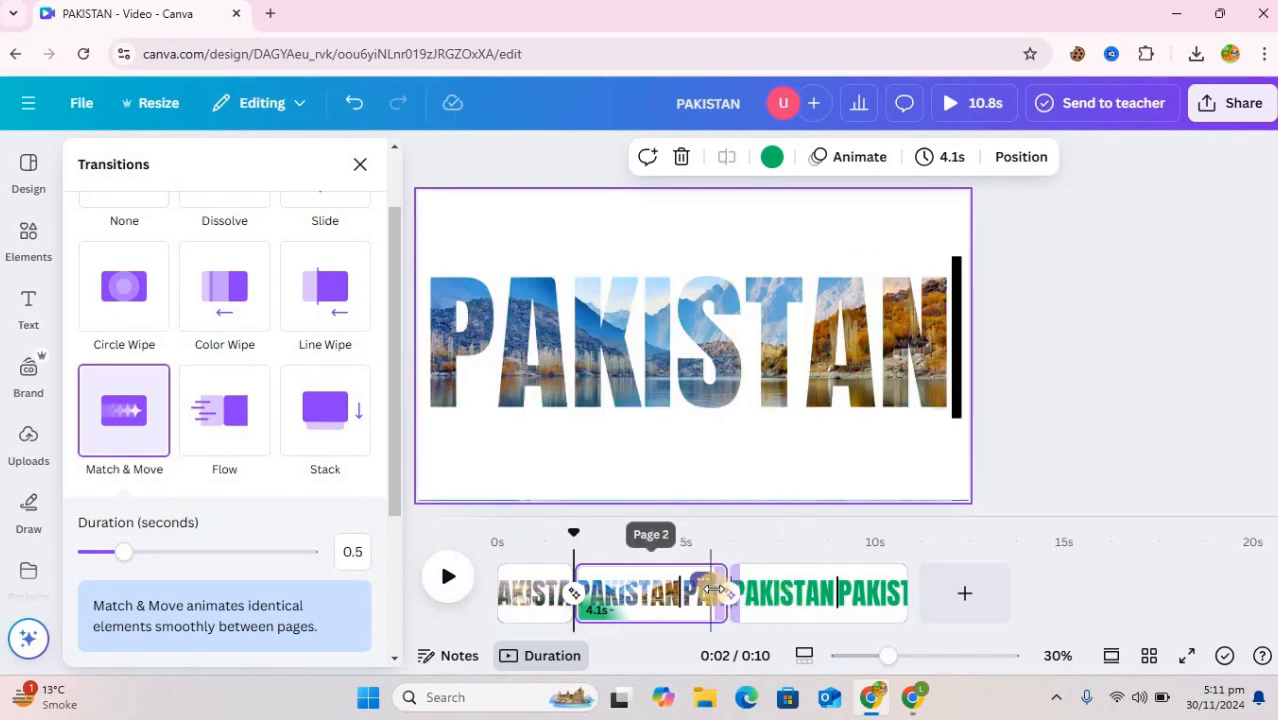
{"action": "mouse_move", "coordinate": [653, 592]}
{"action": "left_mouse_down"}
{"action": "mouse_move", "coordinate": [675, 592]}
{"action": "mouse_move", "coordinate": [656, 592]}
{"action": "left_mouse_up"}
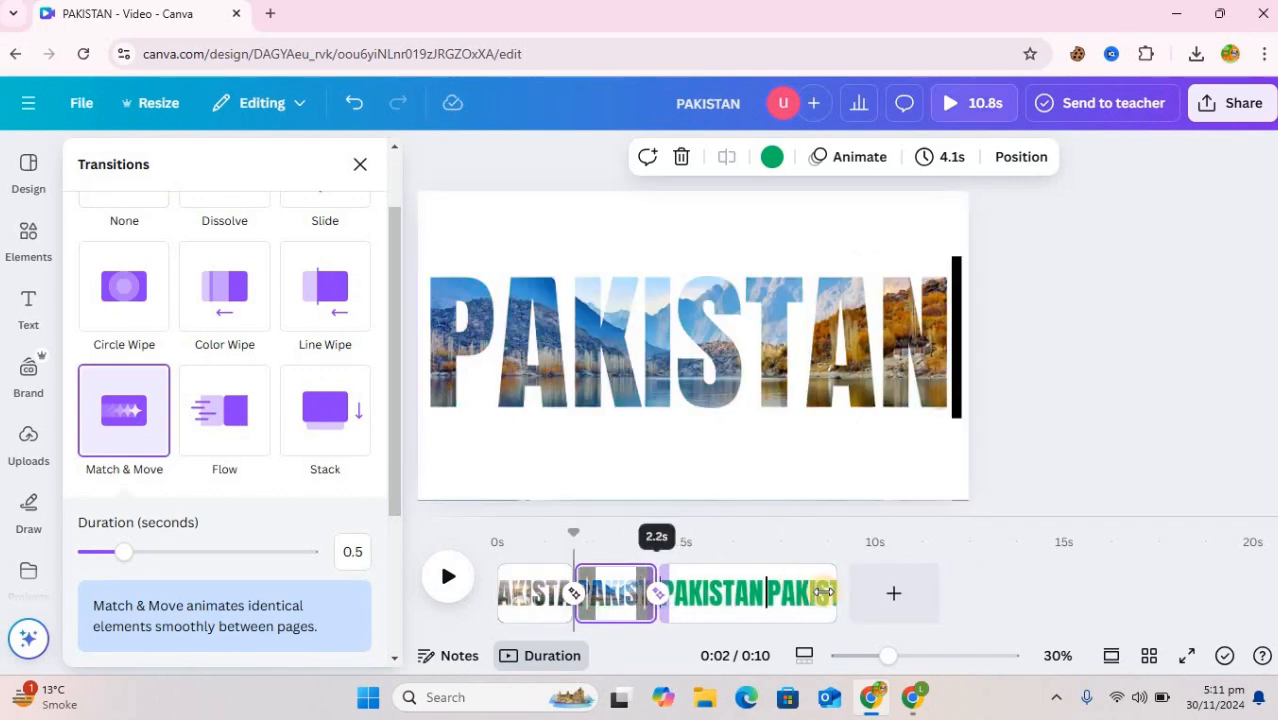
Shorten the last page to 2.1 seconds and return the playhead to the start of the timeline
{"action": "left_click", "coordinate": [810, 593]}
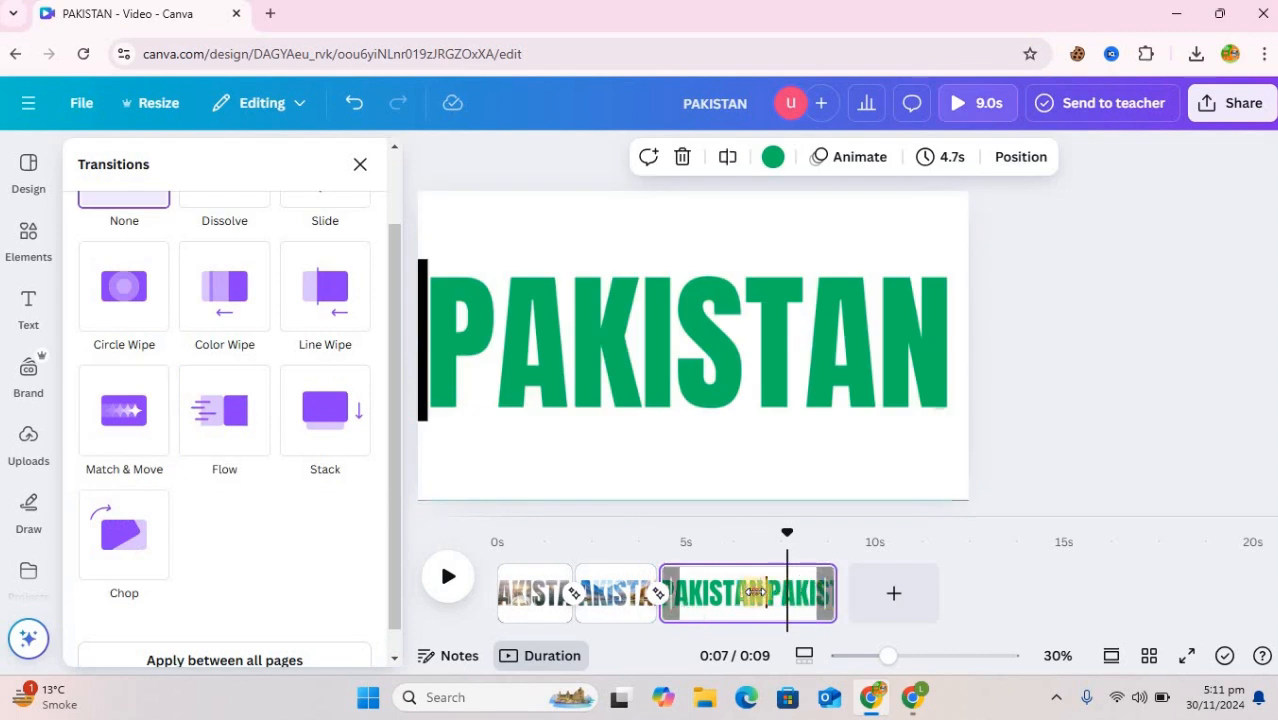
{"action": "left_click_drag", "start_coordinate": [810, 593], "coordinate": [726, 592]}
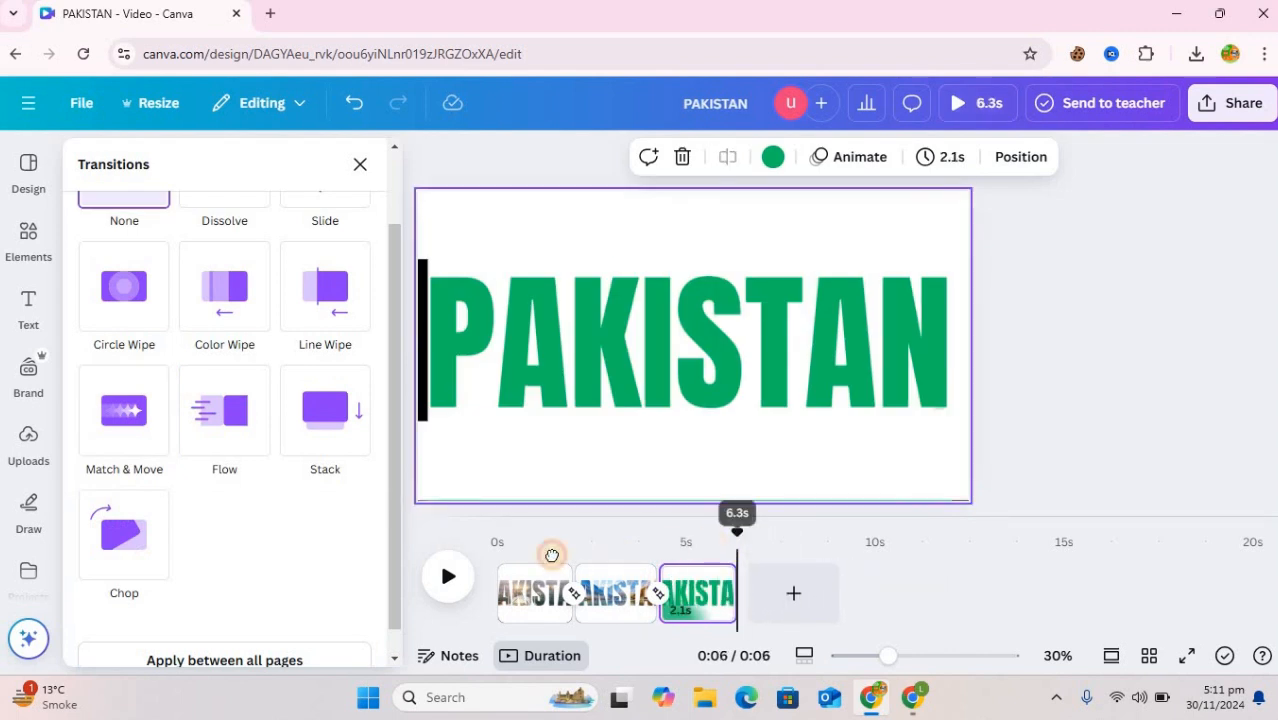
{"action": "left_click_drag", "start_coordinate": [551, 555], "coordinate": [476, 562]}
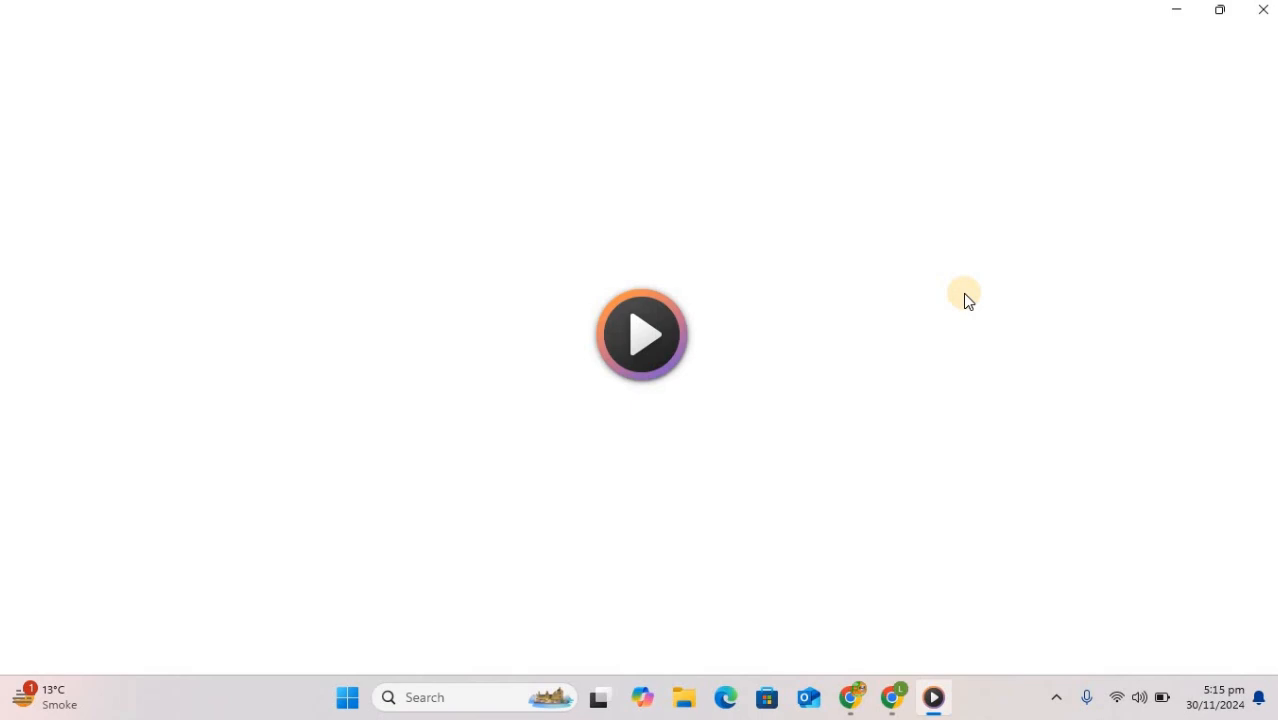